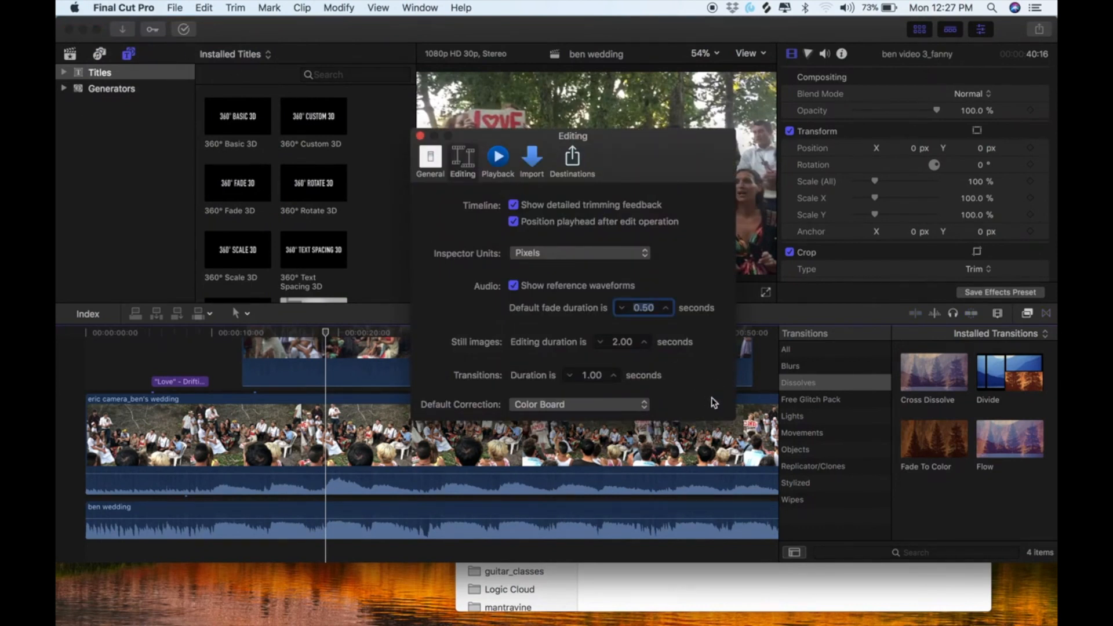
- Review the General, Playback, Import and Destinations preferences, and close the preferences window
left_click(430, 165)
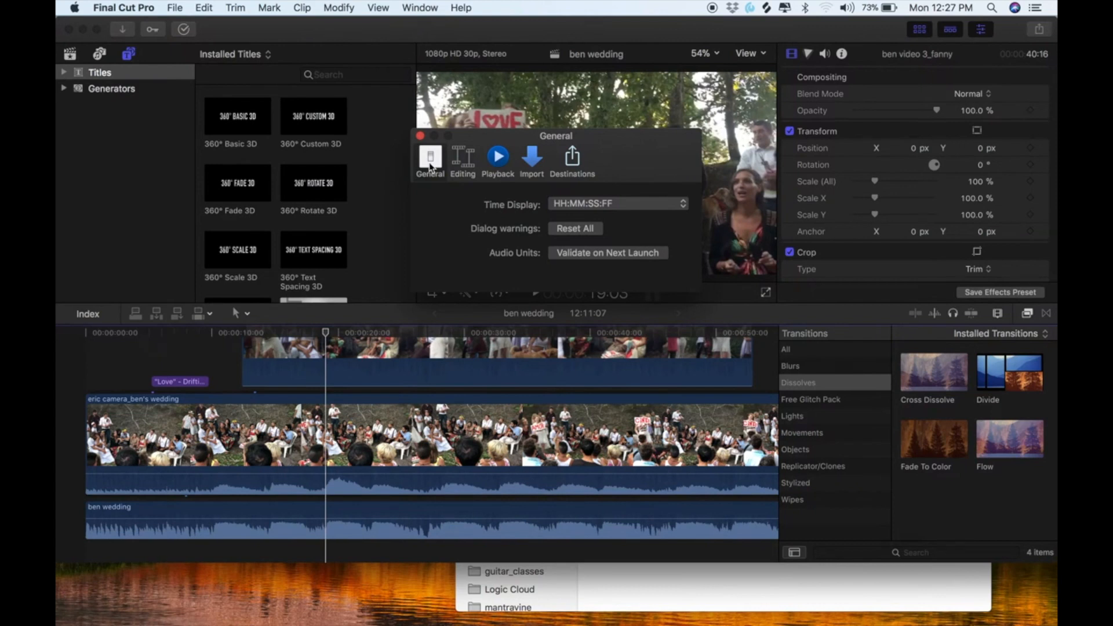
left_click(506, 164)
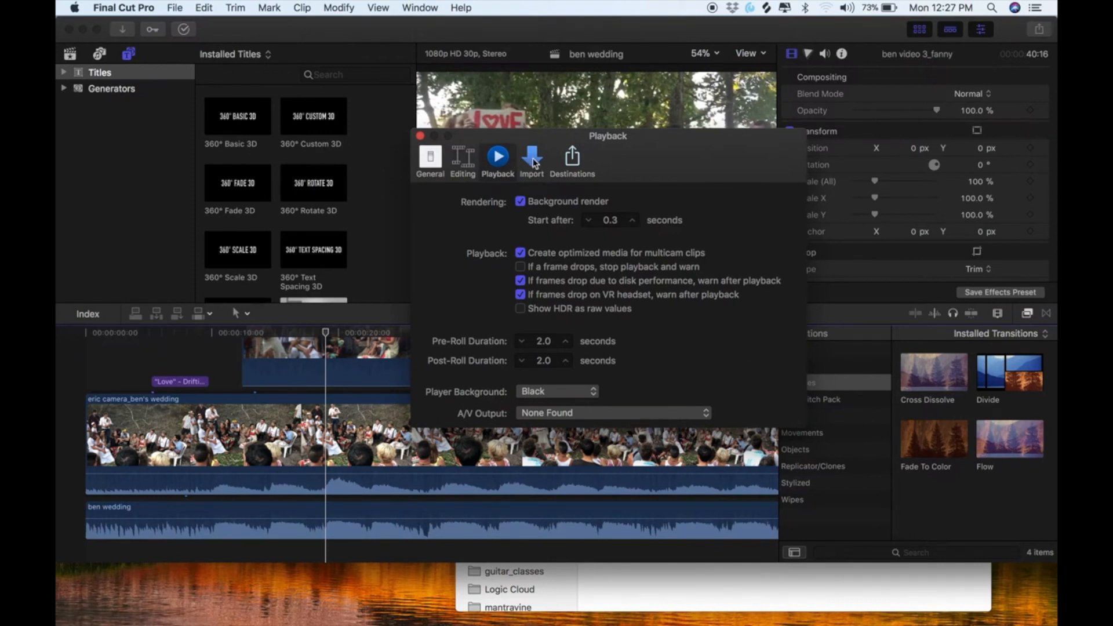
left_click(532, 159)
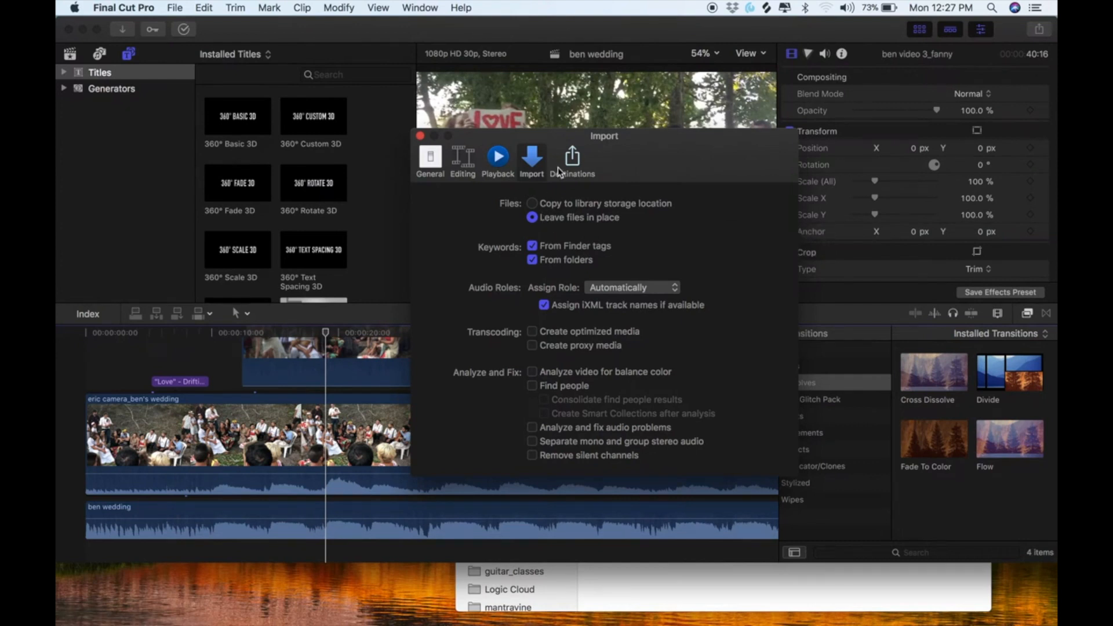
left_click(574, 156)
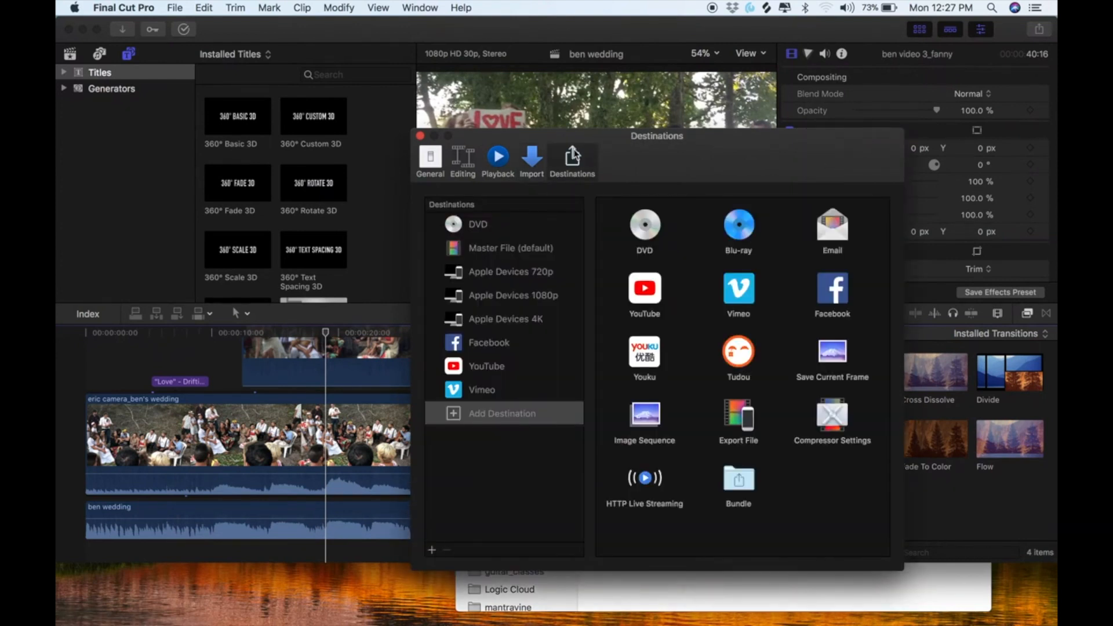
left_click(533, 156)
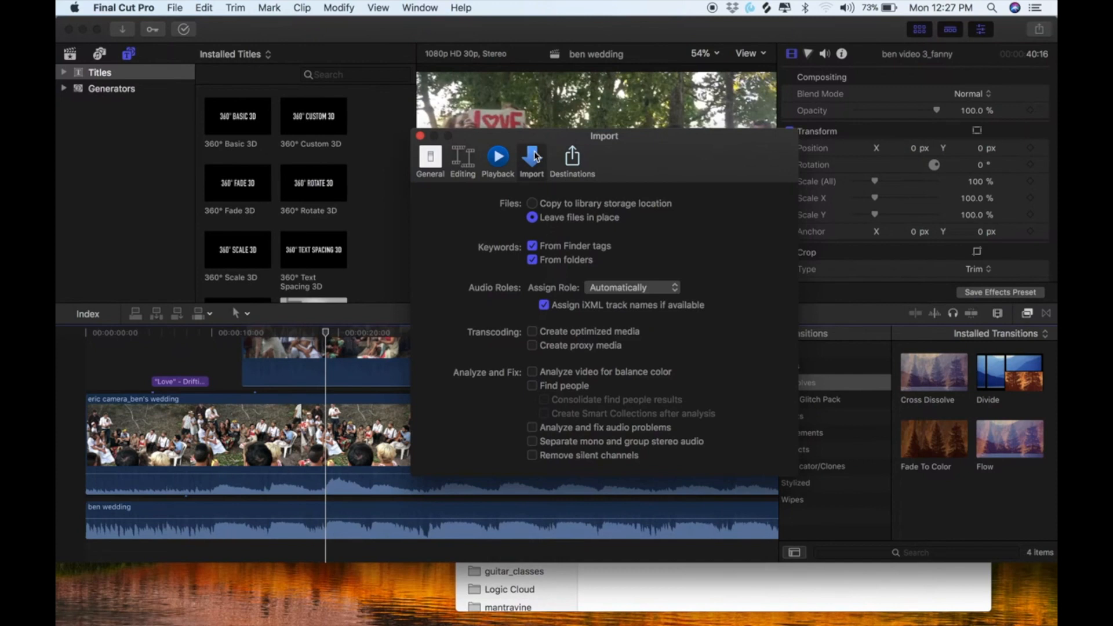
left_click(420, 135)
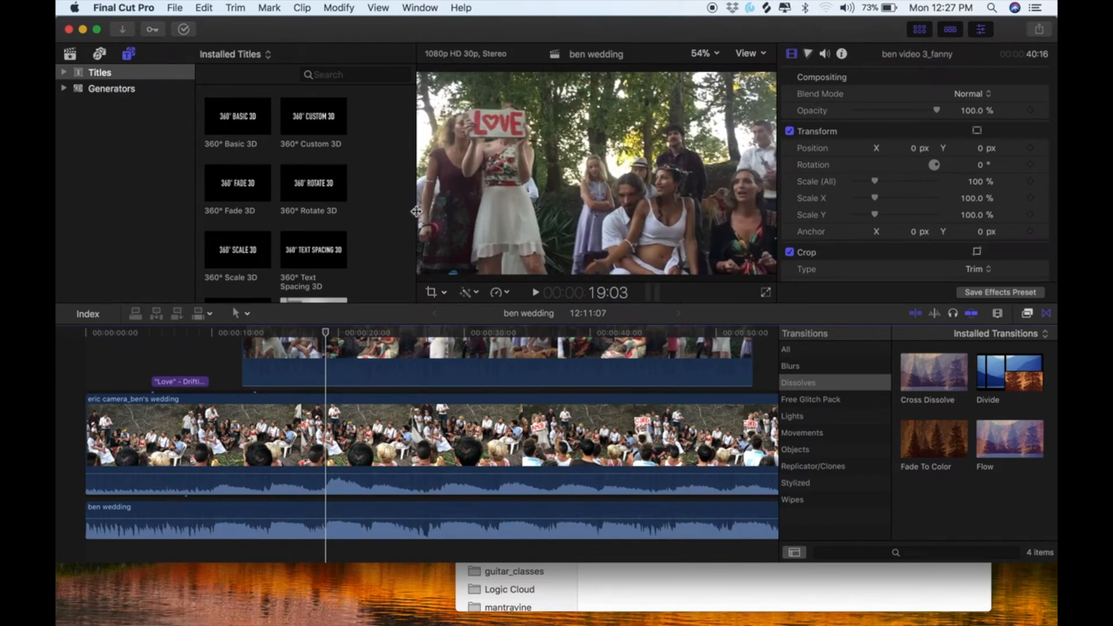
- Open the "ben wedding videos" folder on the desktop to view its media files, and return to Final Cut Pro
mouse_move(56, 1)
left_click_drag(159, 342, 144, 458)
double_click(143, 458)
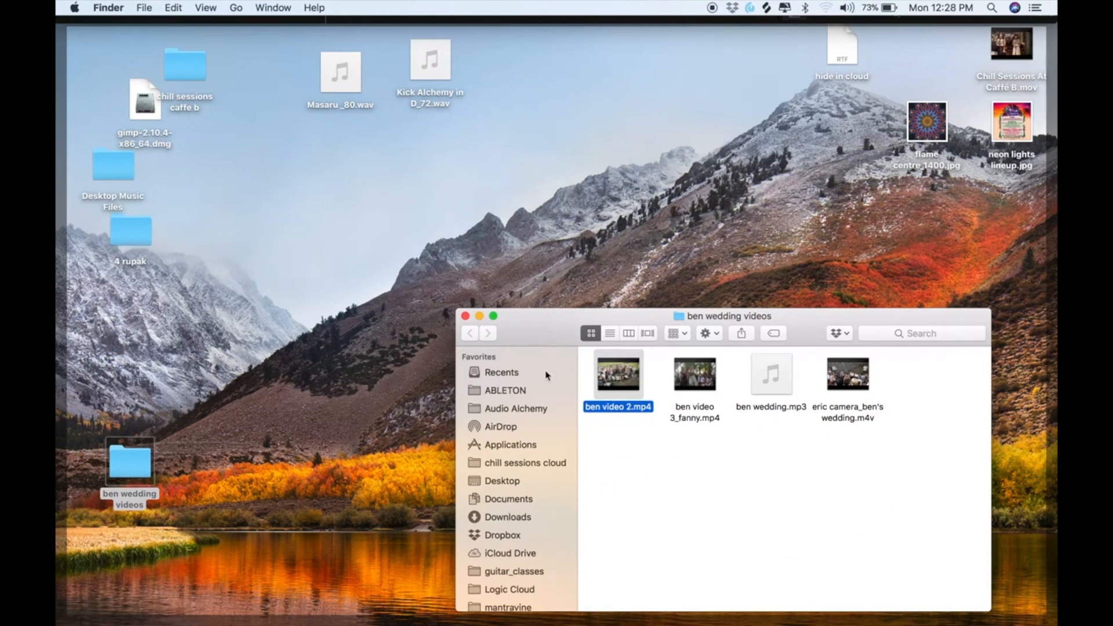
mouse_move(57, 5)
left_click(394, 29)
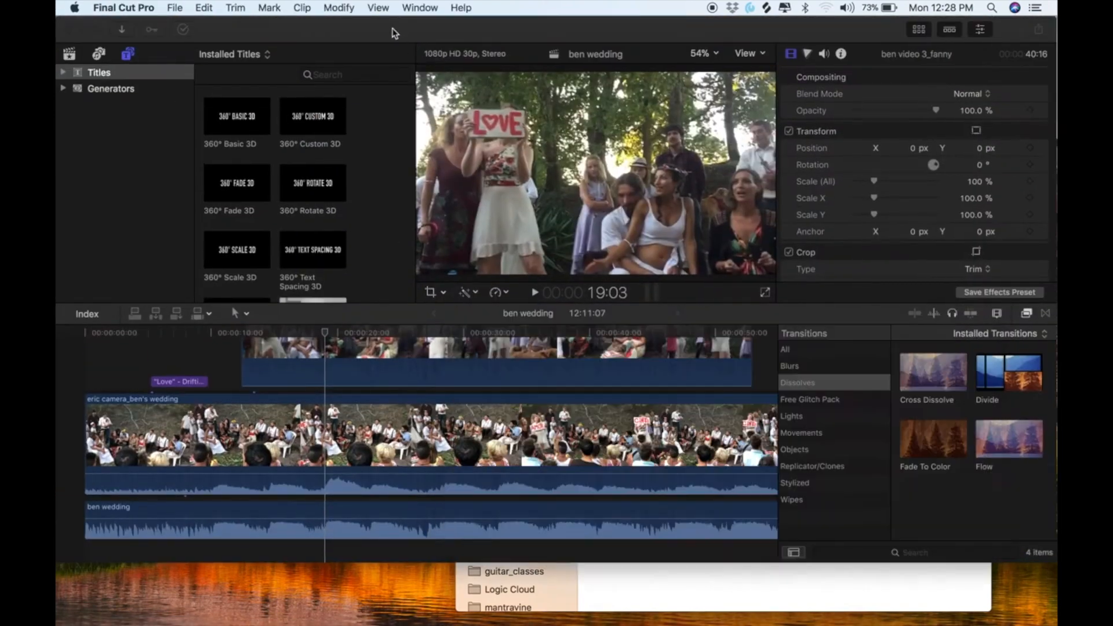
- Create an event named "video for eric" with a new project in the Untitled library, and select the event
left_click(176, 8)
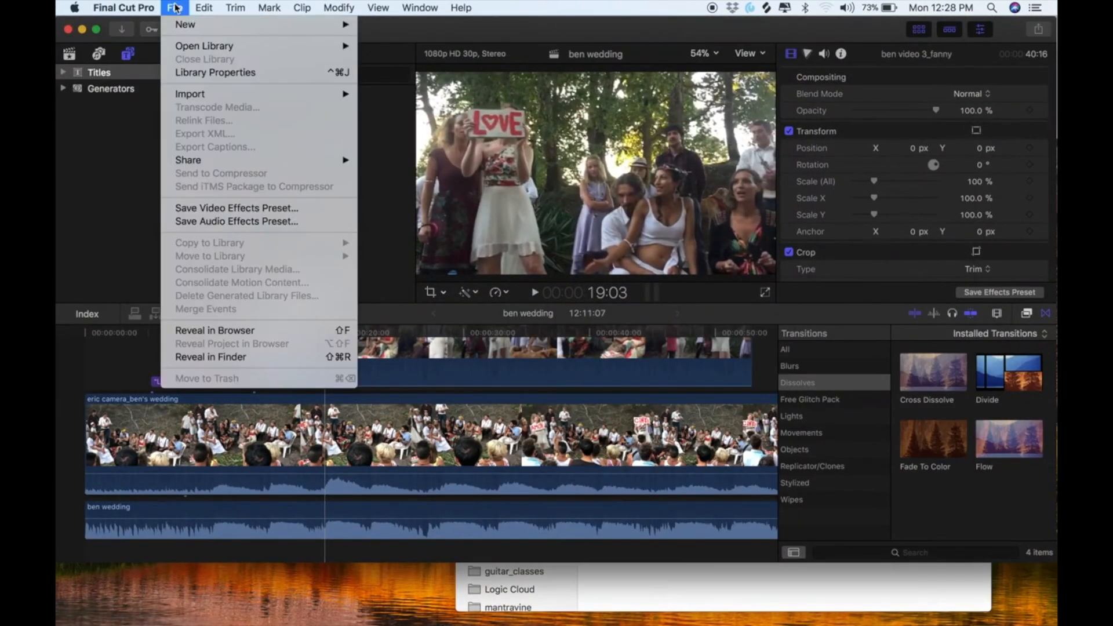
mouse_move(189, 26)
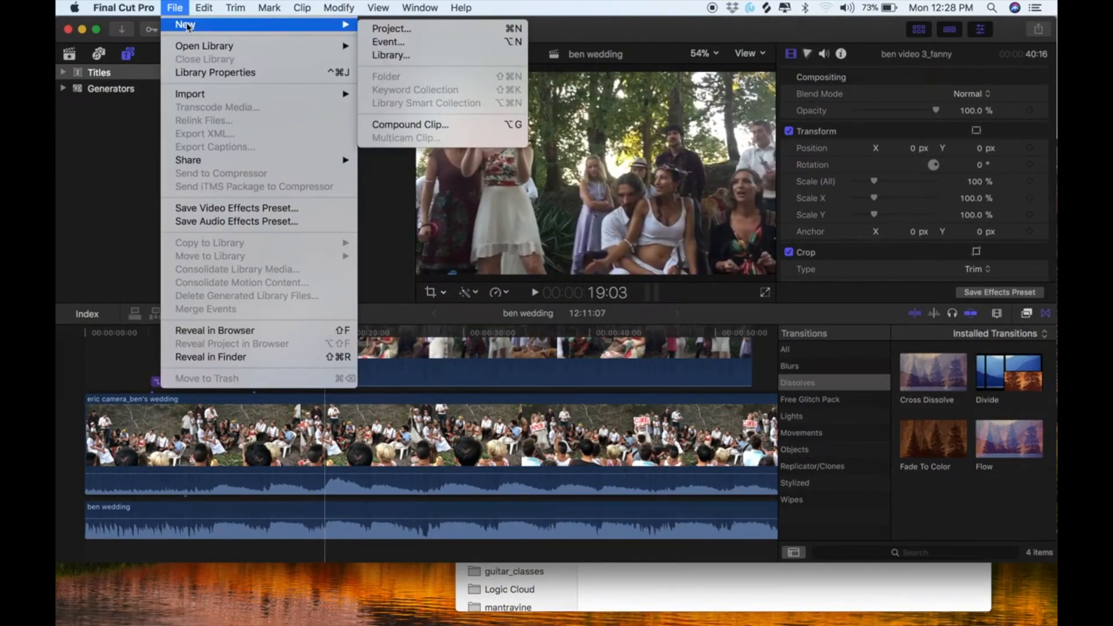
left_click(410, 43)
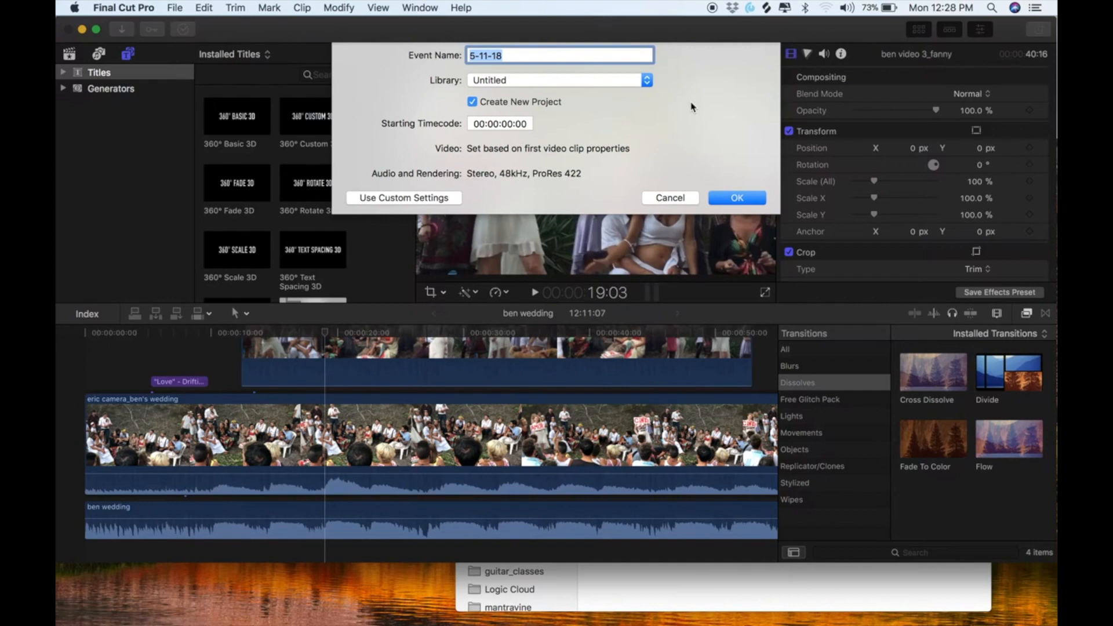
type("video for eric")
left_click(748, 198)
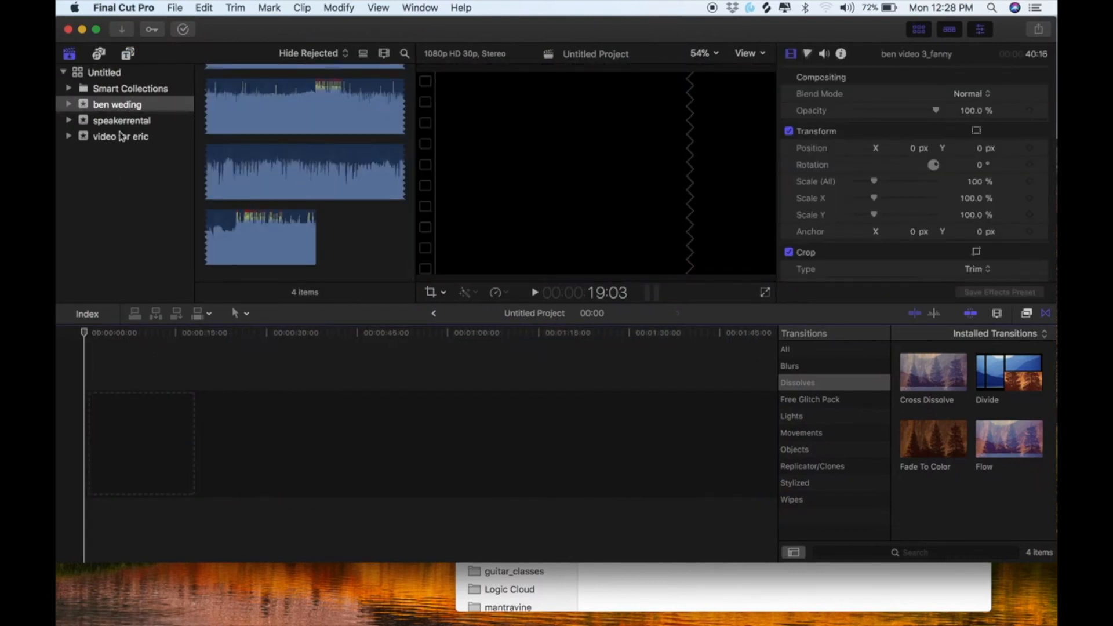
left_click(140, 138)
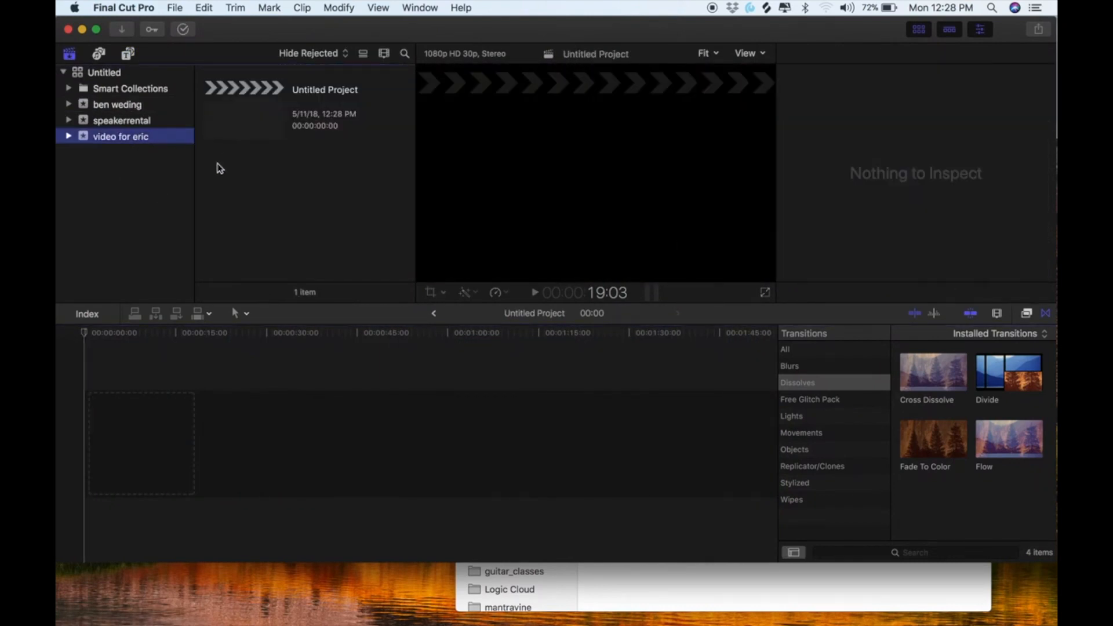
- Rename the untitled project in the new event as "video for eric"
left_click(328, 91)
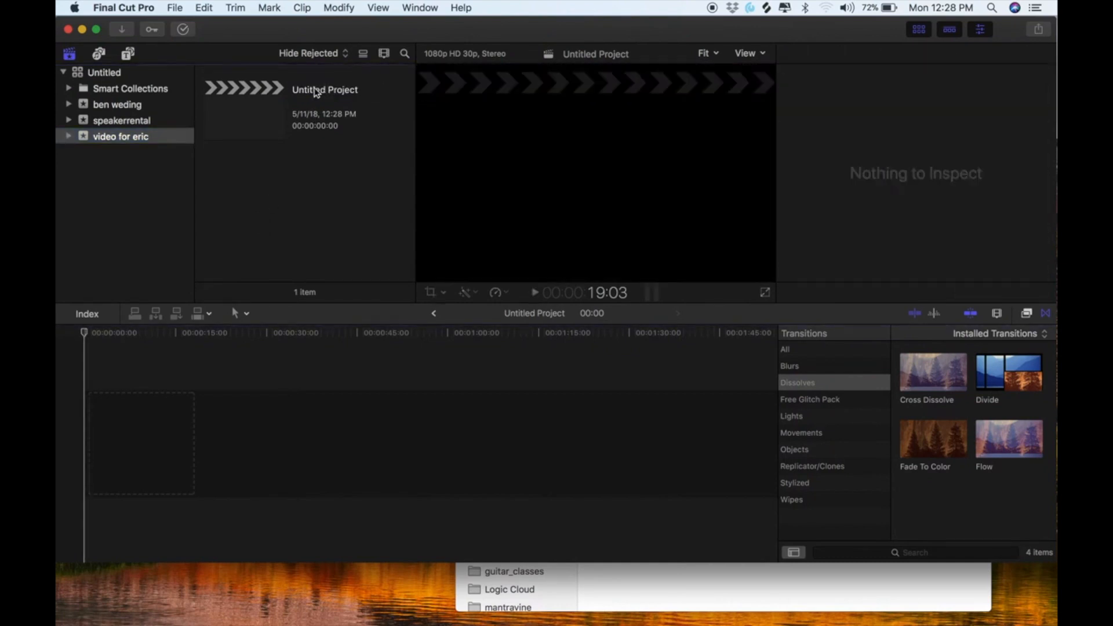
double_click(315, 91)
double_click(316, 92)
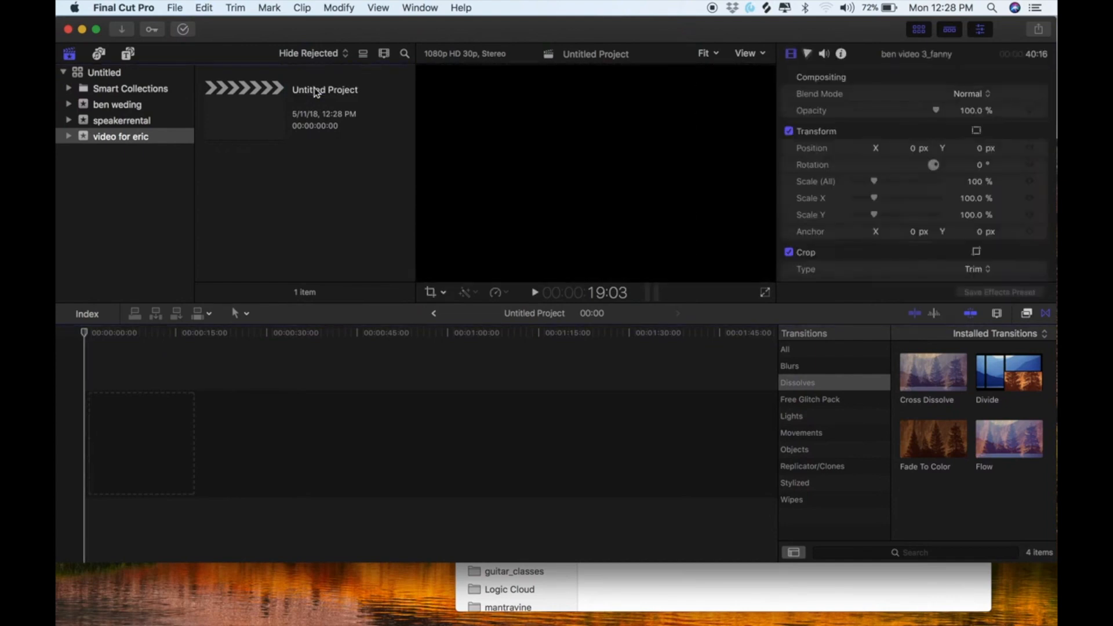
left_click(316, 91)
type("video f")
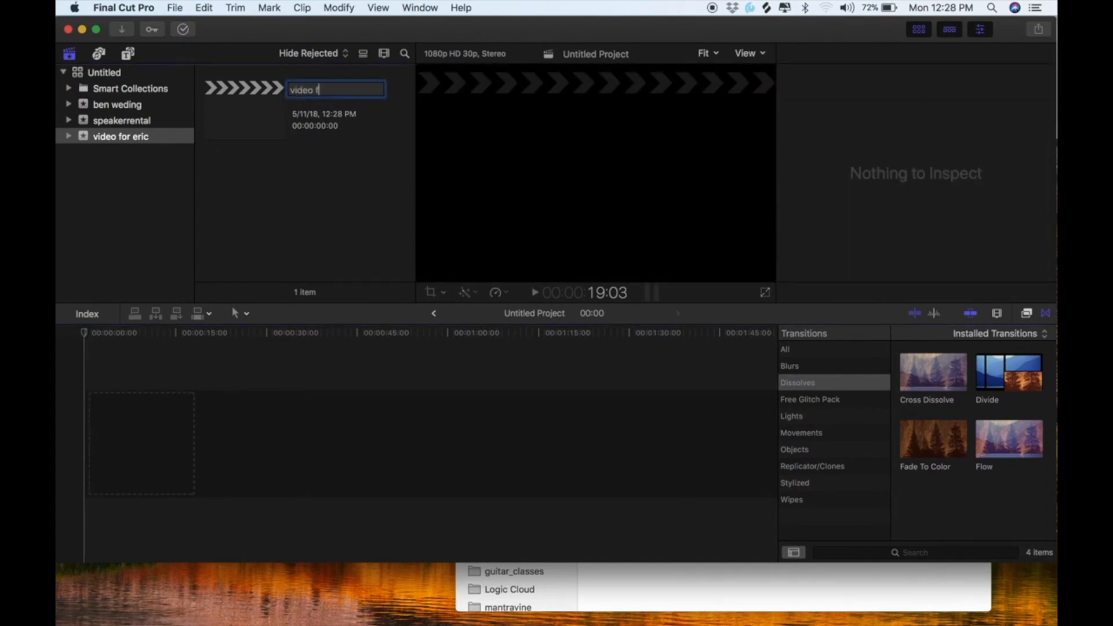
type("or eric")
key("Return")
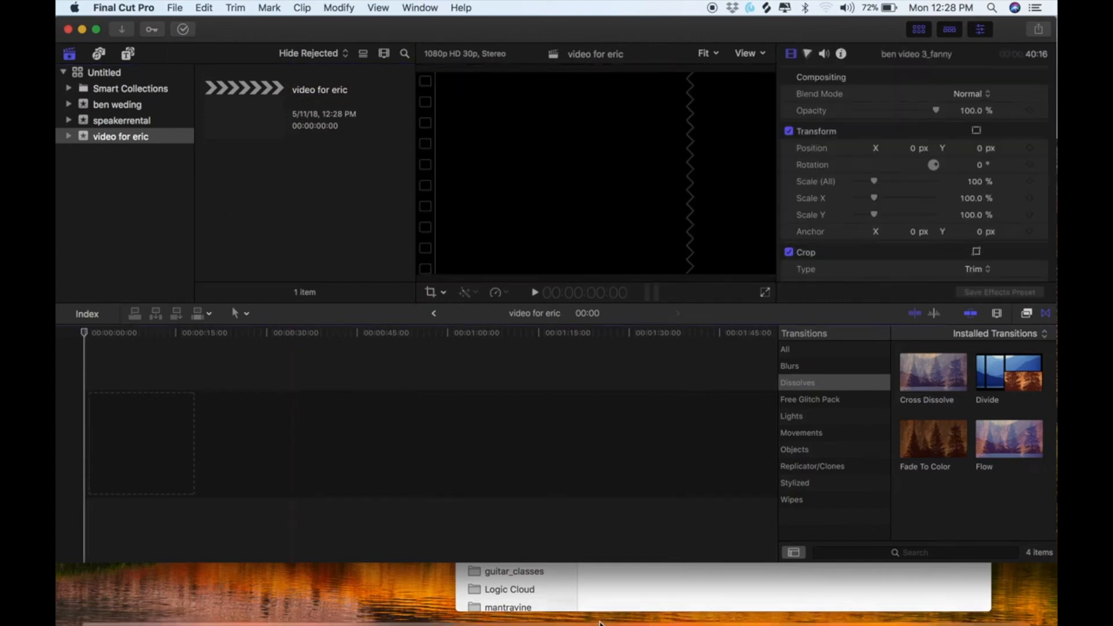
- Switch to Finder and add "eric camera_ben's wedding.m4v" to the start of the empty project timeline in Final Cut Pro
left_click(693, 604)
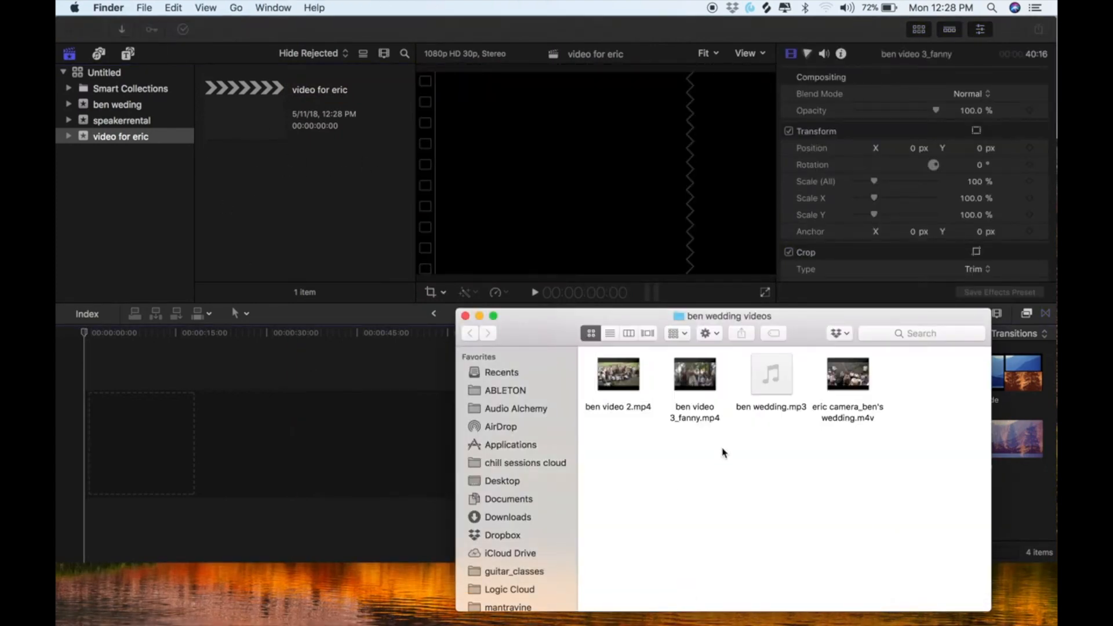
left_click(697, 418)
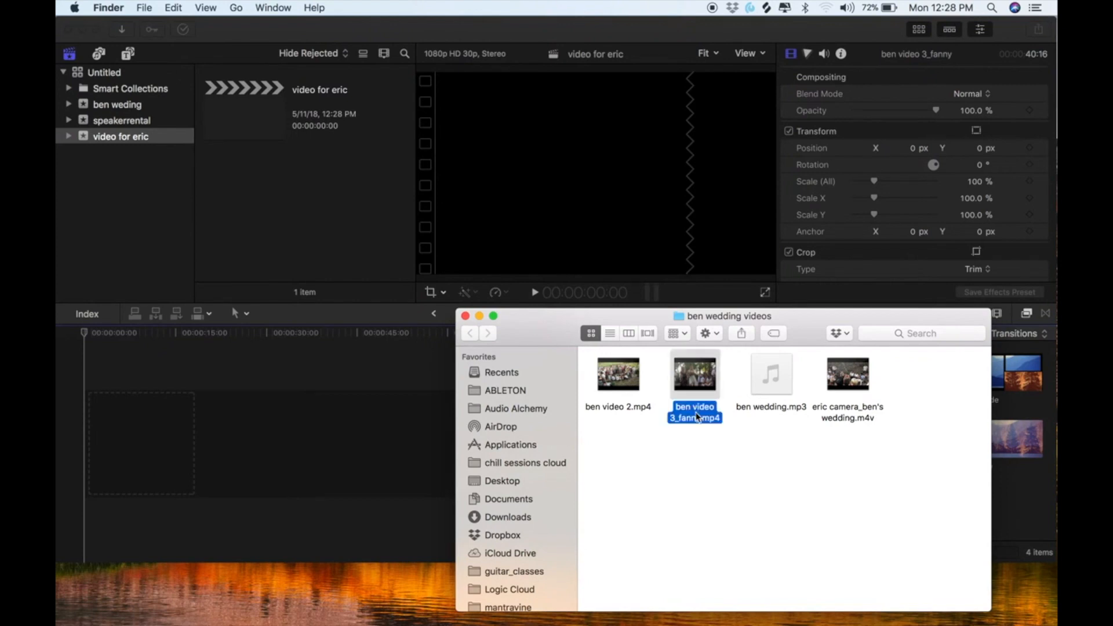
left_click(870, 406)
left_click_drag(869, 402, 247, 401)
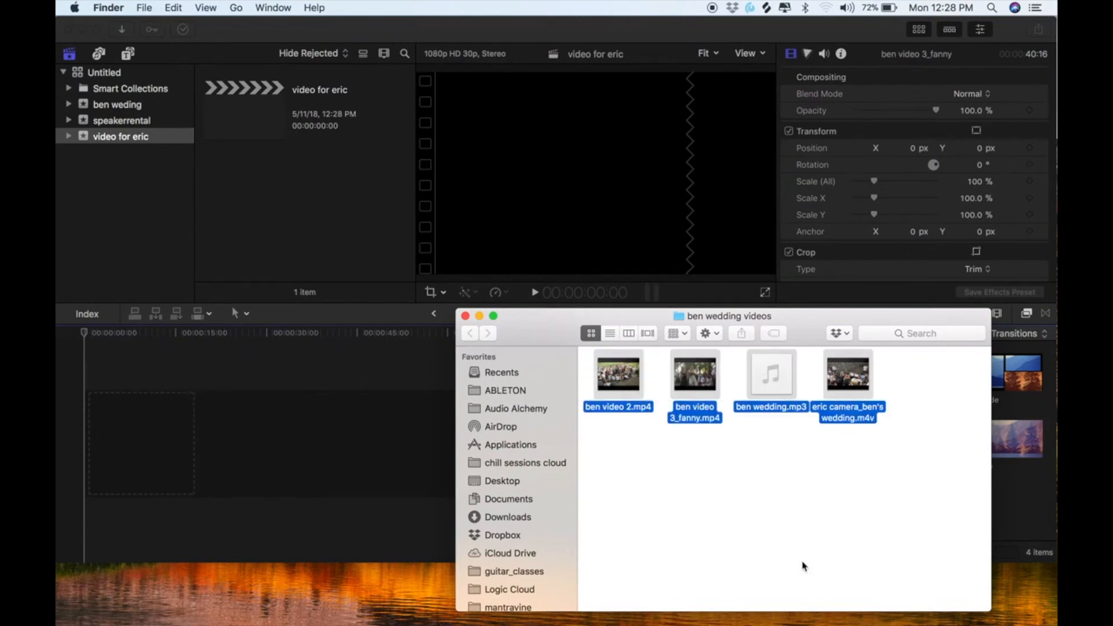
left_click(894, 535)
left_click_drag(857, 419, 88, 446)
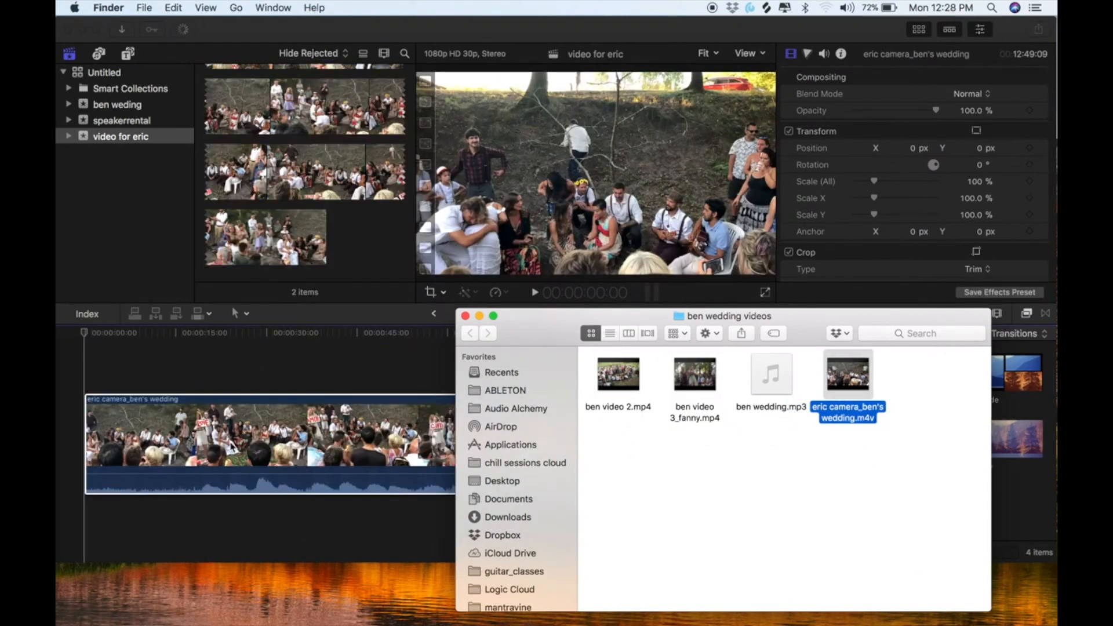
- Play the first few seconds of the wedding clip in the timeline and stop playback
left_click(101, 380)
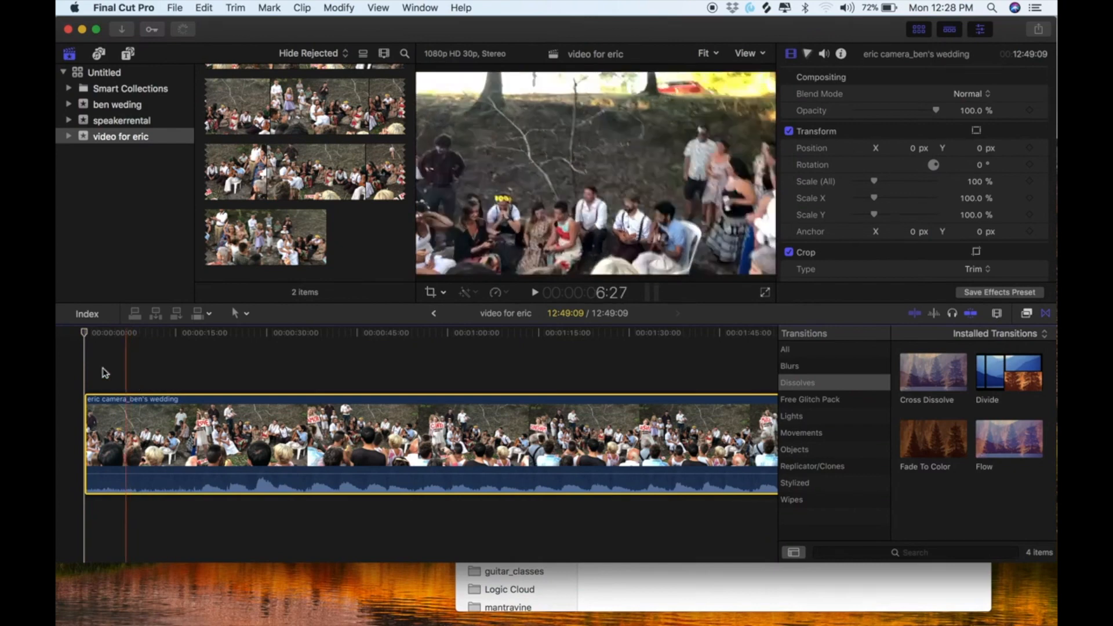
key("space")
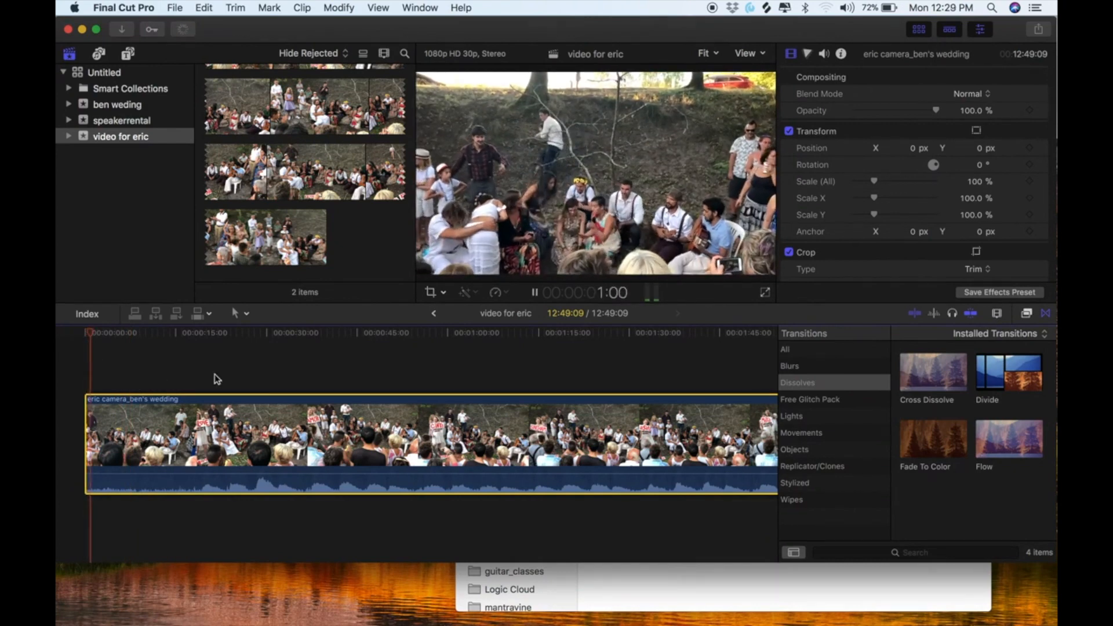
key("space")
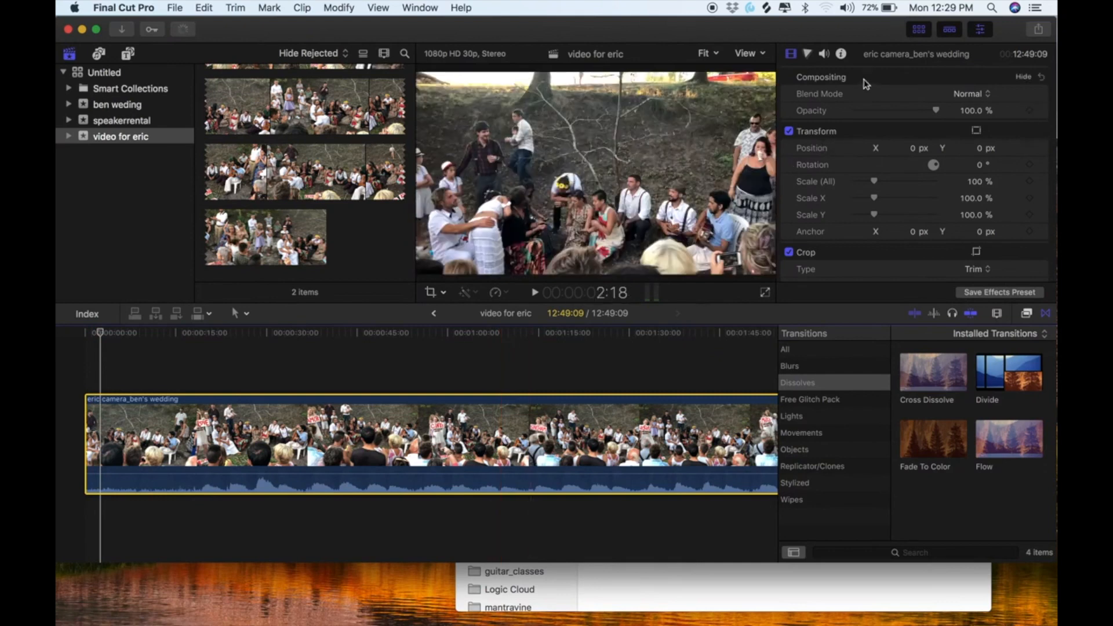
- Place the playhead at 21:19 in the wedding clip and apply Balance Color to the clip
left_click(215, 405)
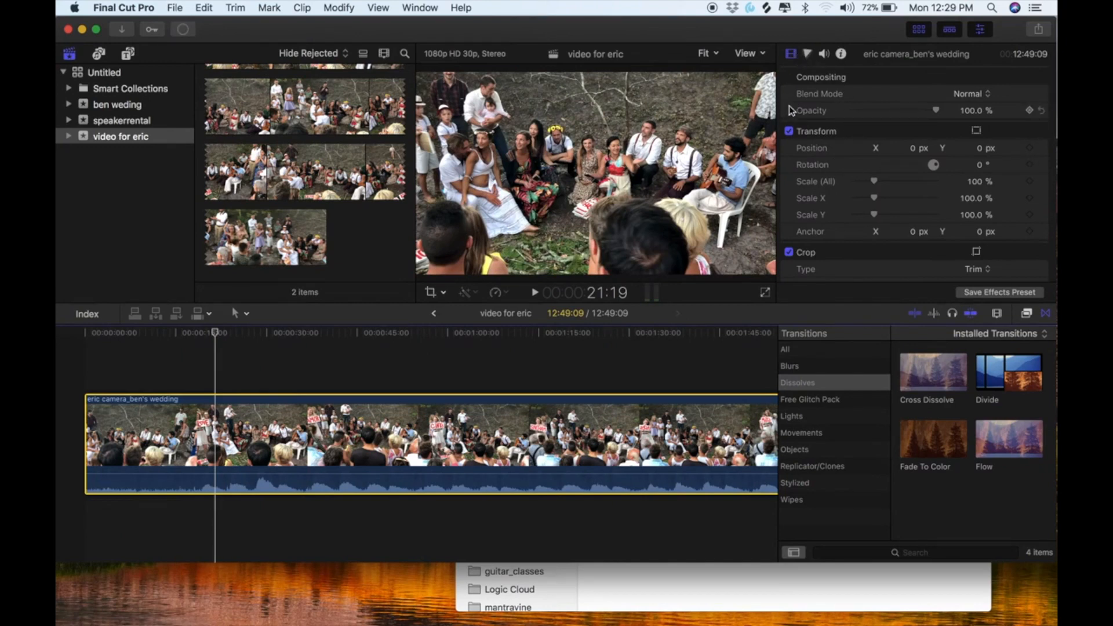
left_click(474, 294)
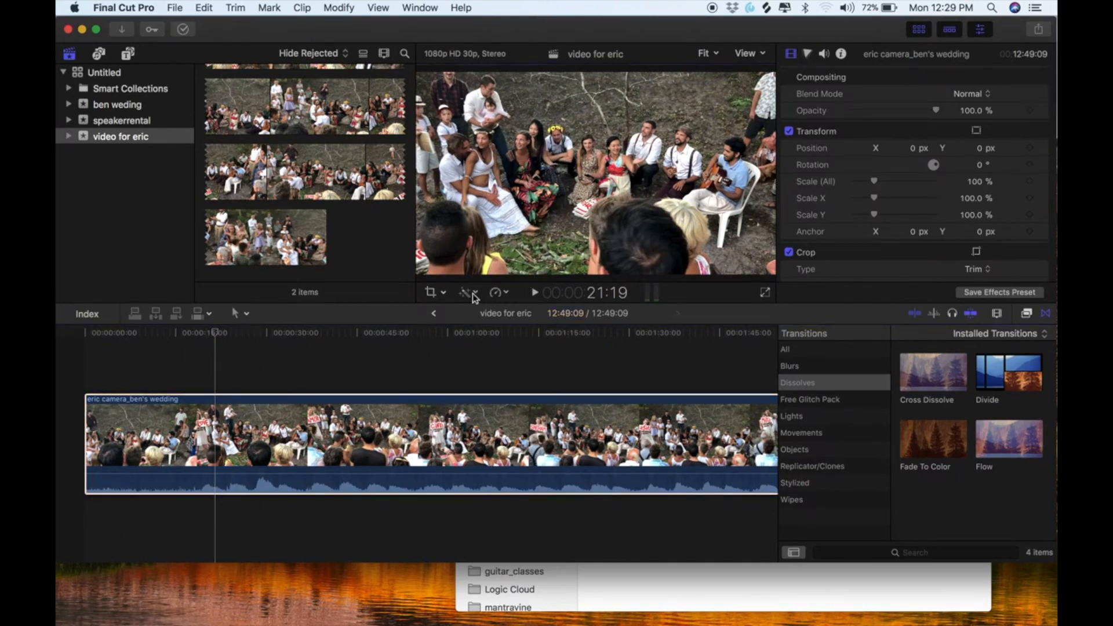
left_click(474, 295)
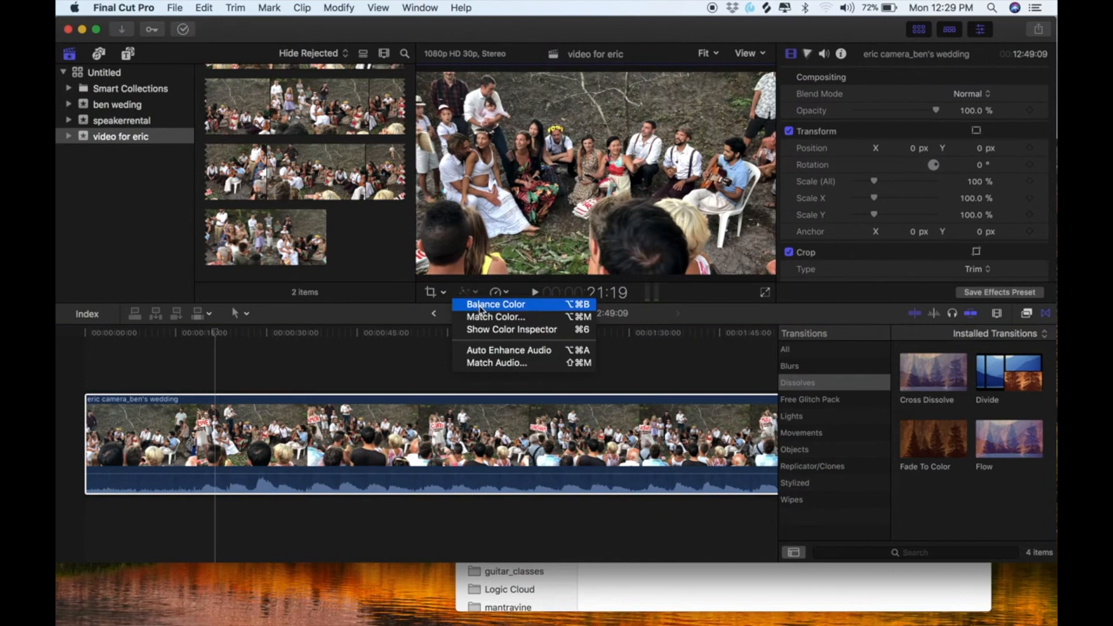
left_click(481, 306)
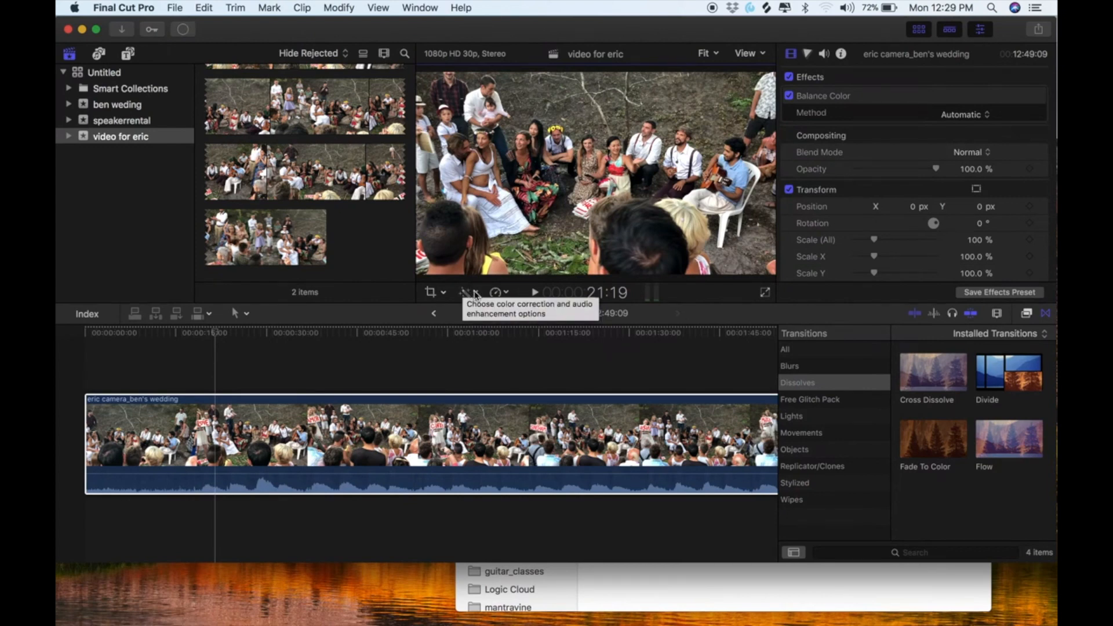
- Show the Color Inspector for the clip and add a Color Board correction by nudging the midtones exposure
left_click(474, 292)
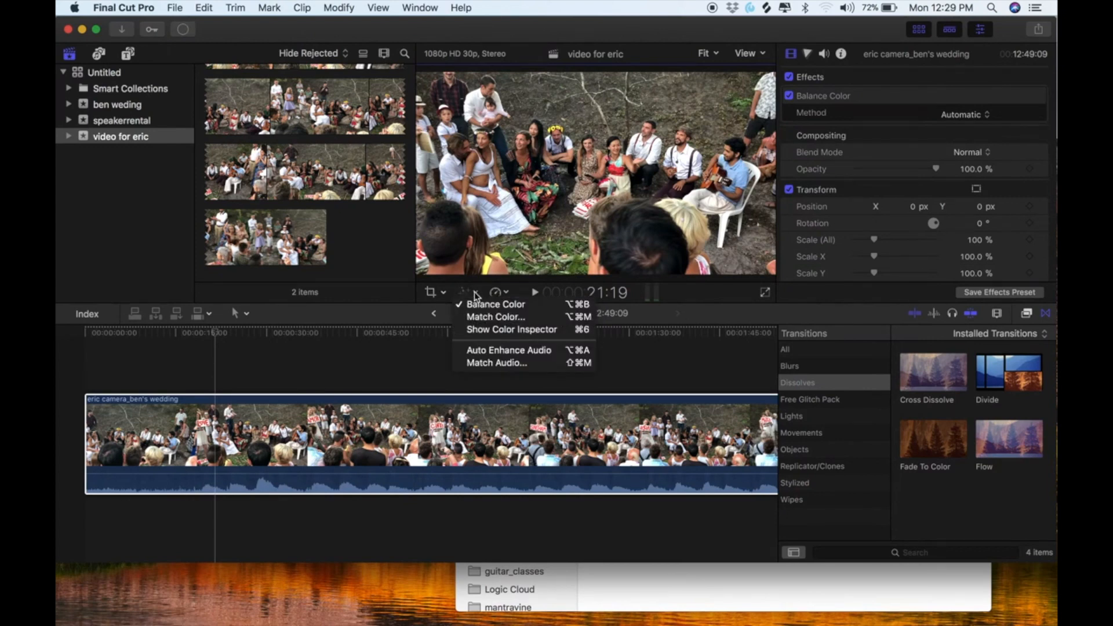
left_click(478, 329)
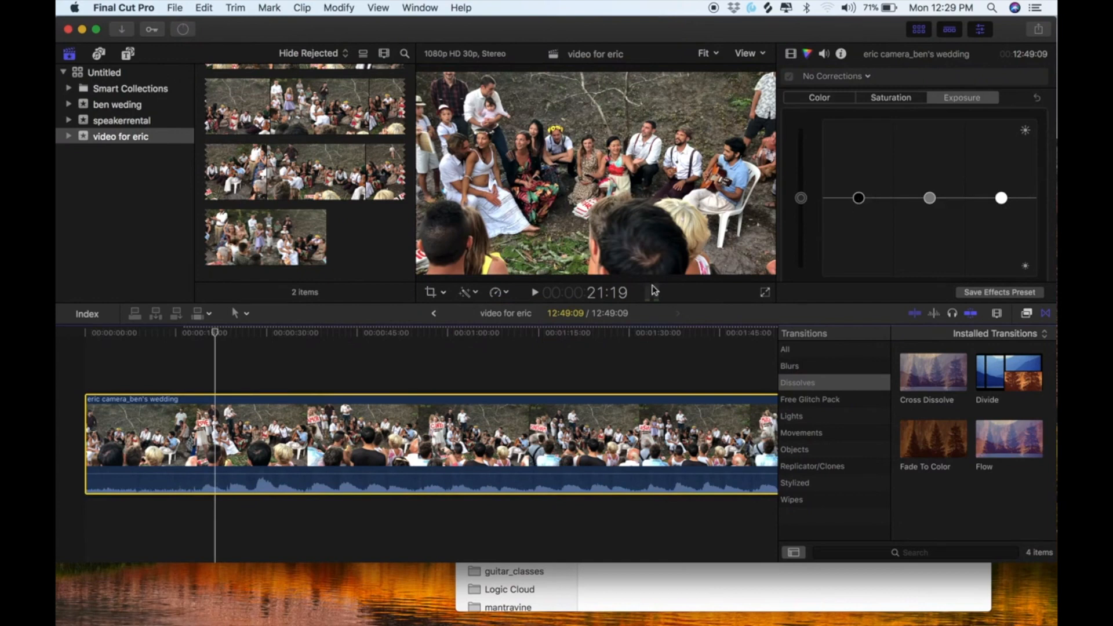
left_click(474, 293)
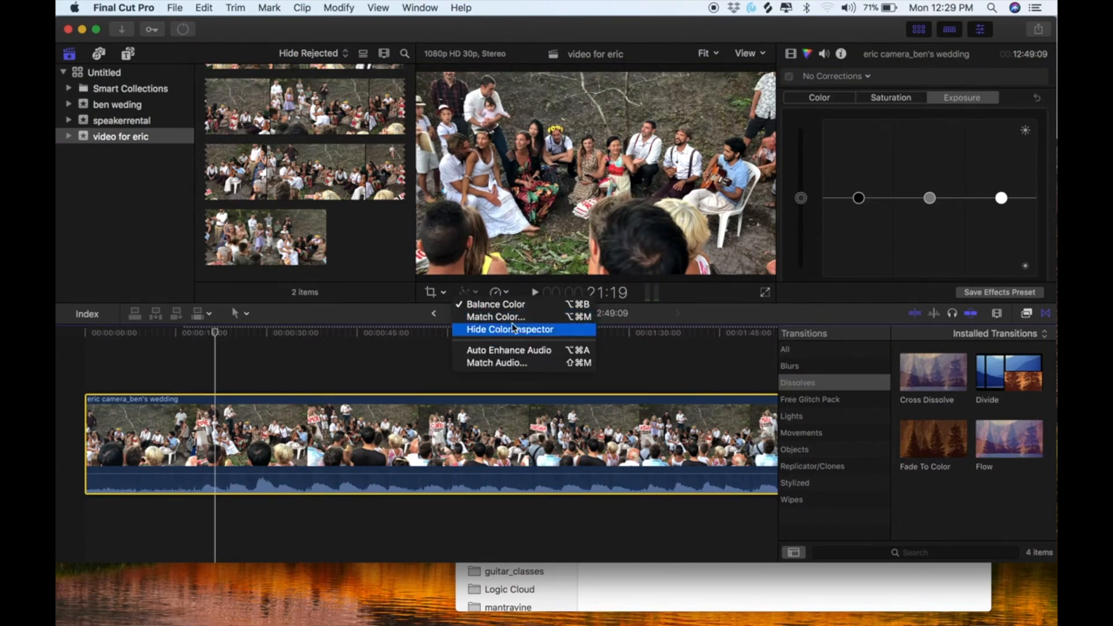
left_click(901, 118)
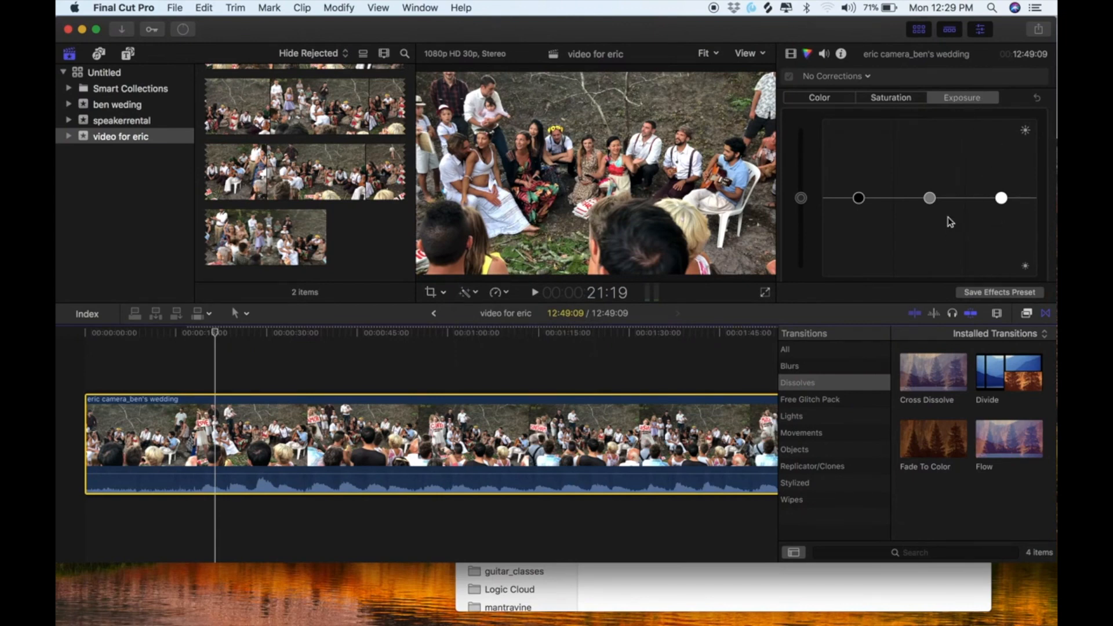
mouse_move(930, 198)
left_mouse_down()
mouse_move(930, 154)
mouse_move(934, 229)
mouse_move(934, 200)
mouse_move(938, 208)
left_mouse_up()
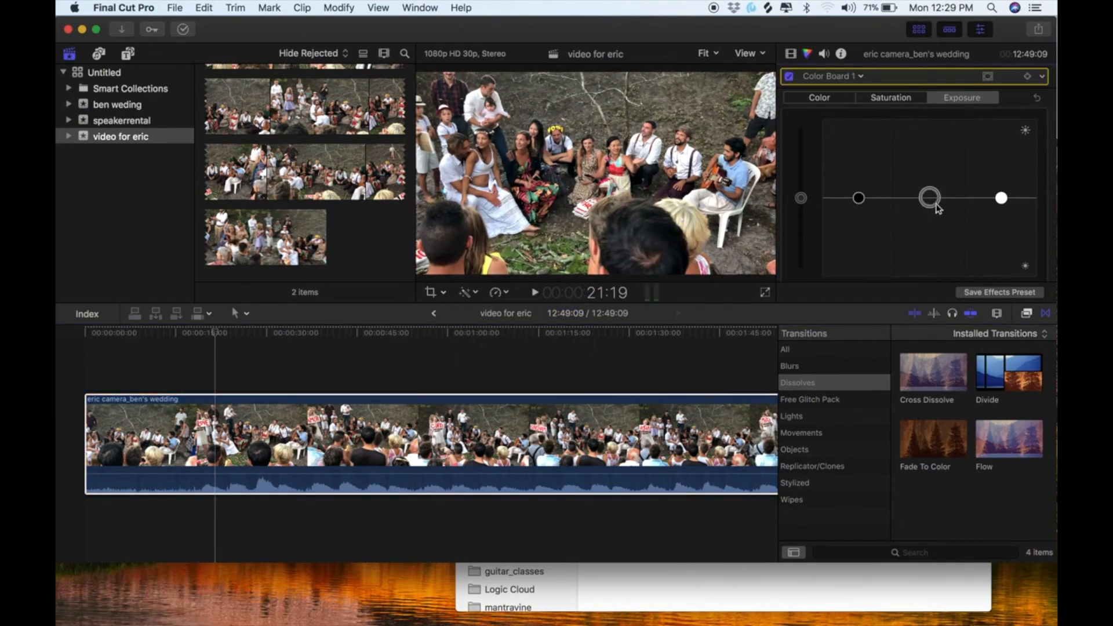
- Nudge the shadows saturation on the Color Board and raise the midtones saturation well above neutral
left_click(887, 102)
mouse_move(860, 198)
left_mouse_down()
mouse_move(865, 158)
mouse_move(862, 200)
left_mouse_up()
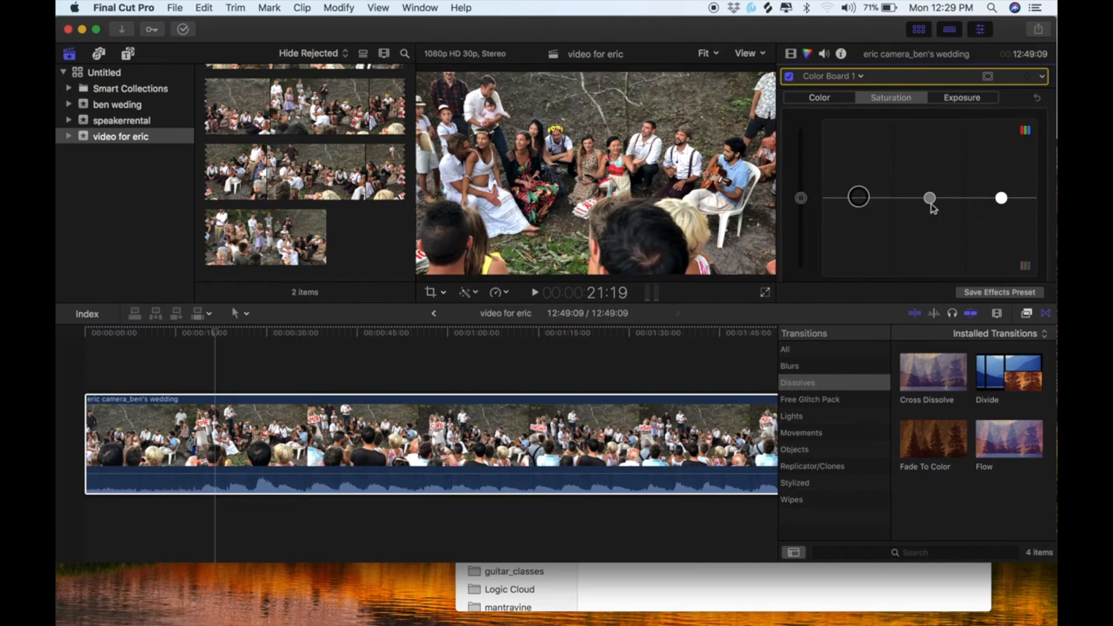
left_click_drag(931, 203, 930, 148)
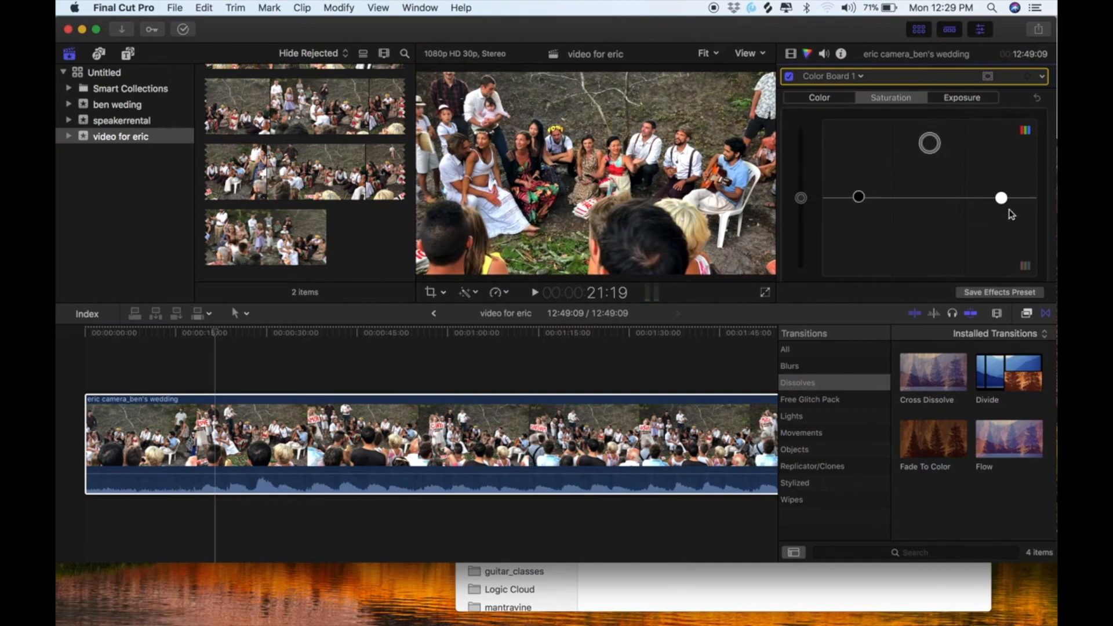
- Raise the highlights saturation well above neutral on the Color Board and nudge the global color control slightly
left_click_drag(1005, 198, 1009, 152)
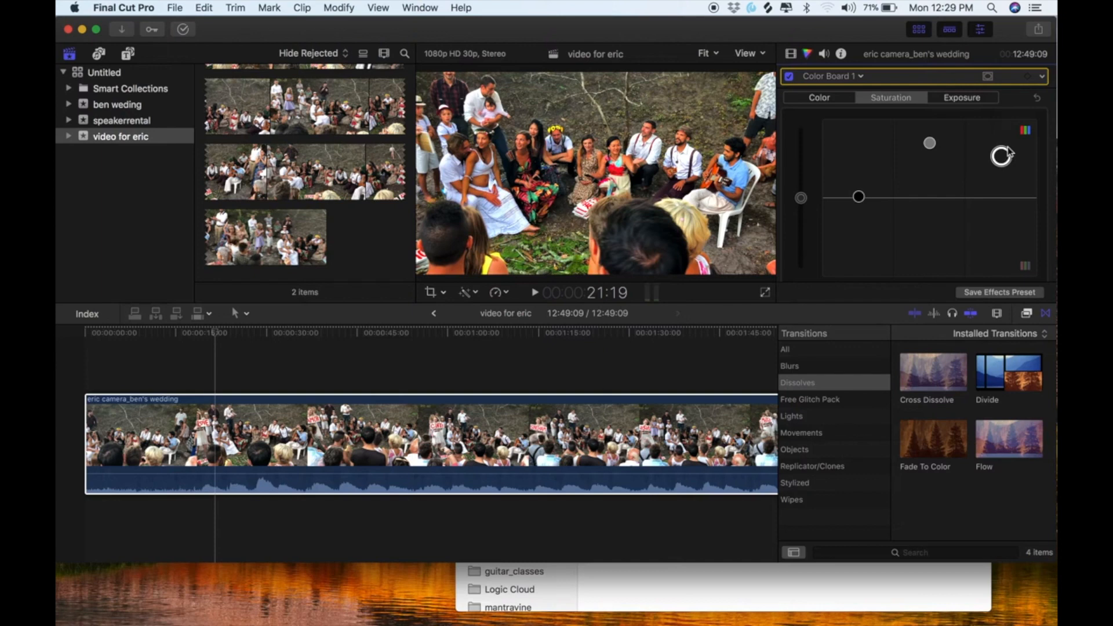
left_click(816, 98)
mouse_move(914, 200)
left_mouse_down()
mouse_move(917, 238)
mouse_move(917, 200)
left_mouse_up()
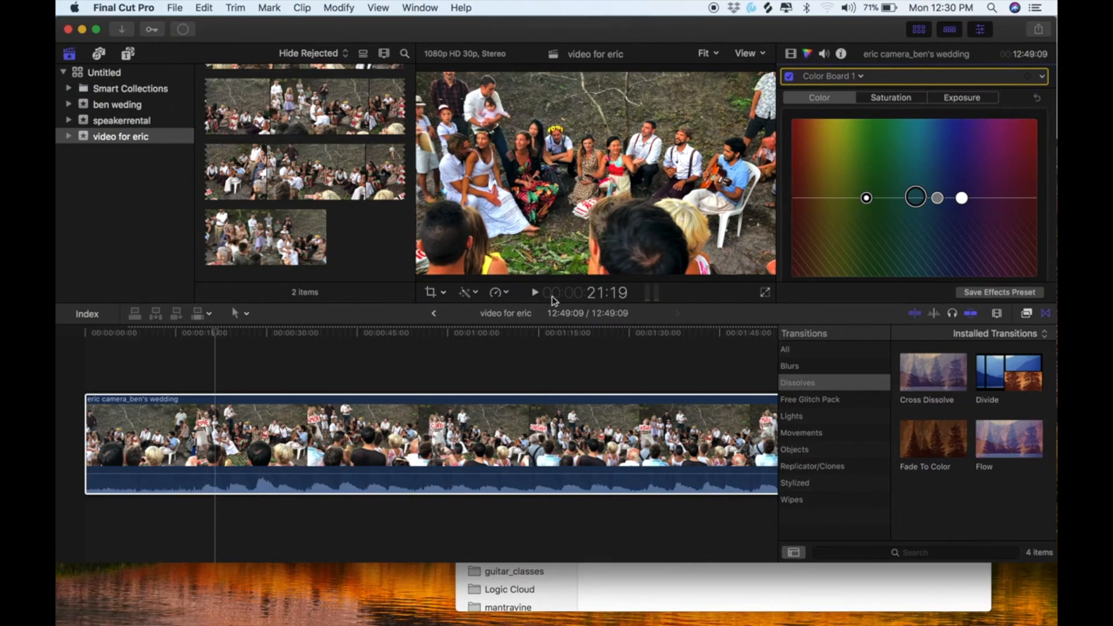
left_click(444, 294)
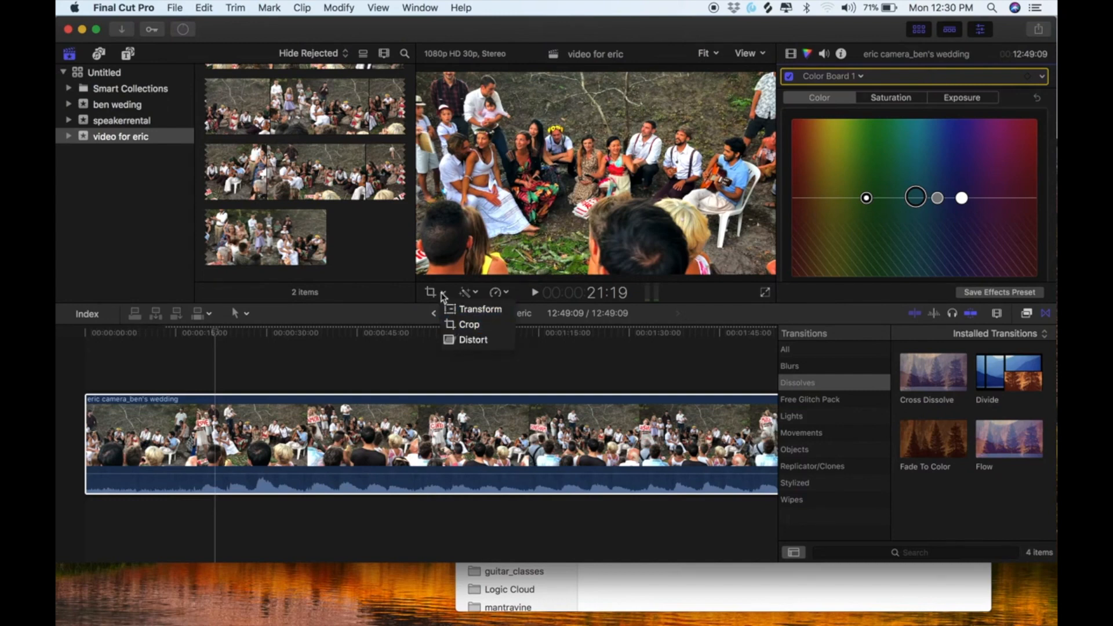
left_click(507, 297)
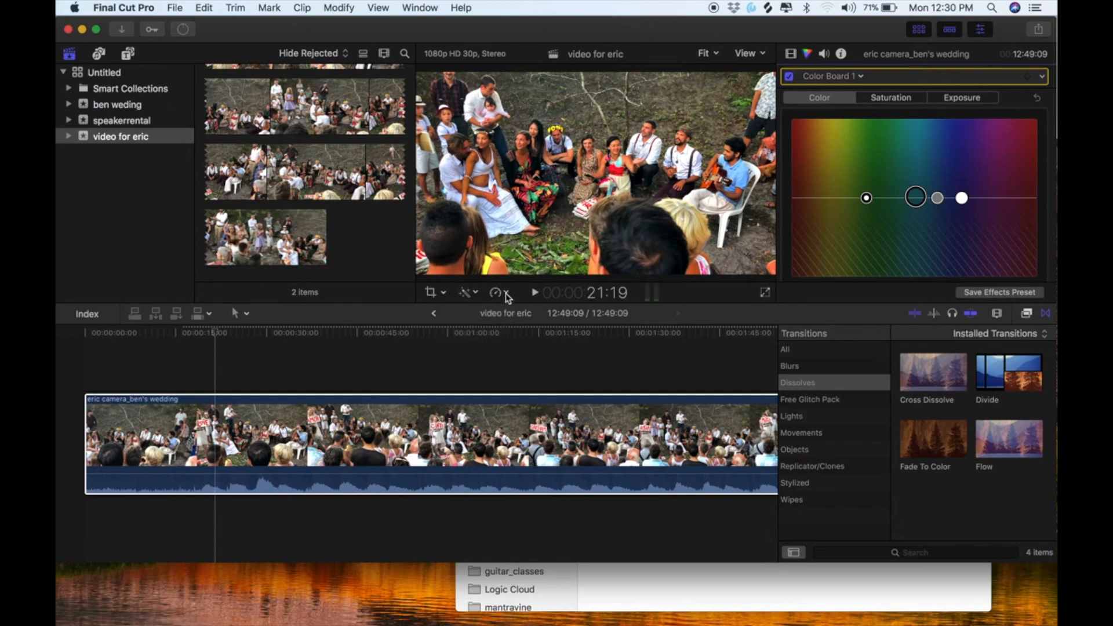
left_click(508, 296)
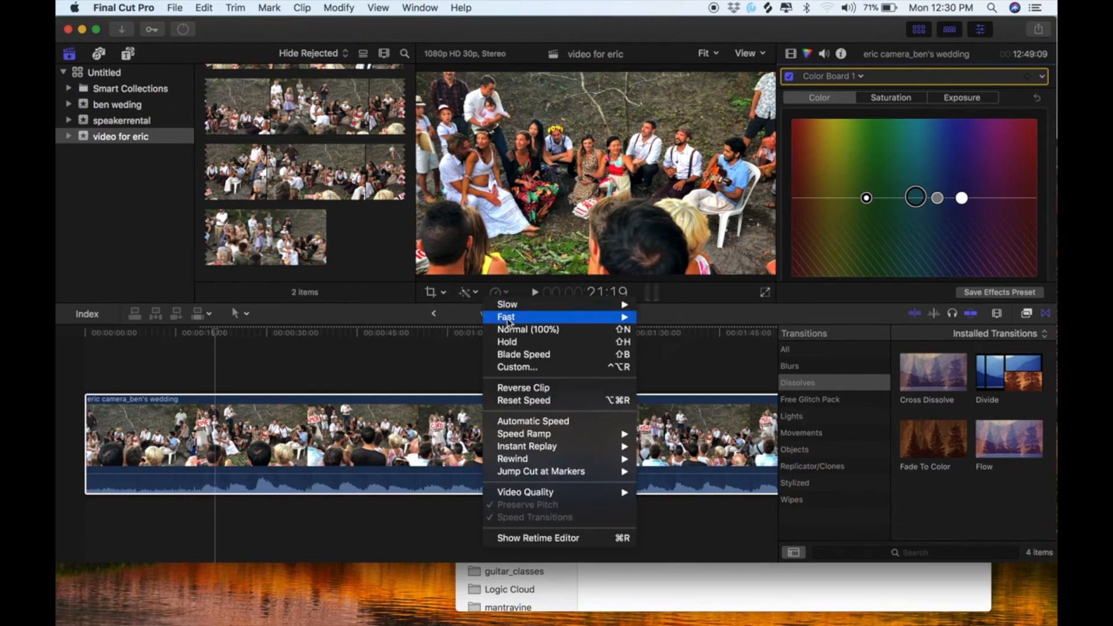
mouse_move(512, 326)
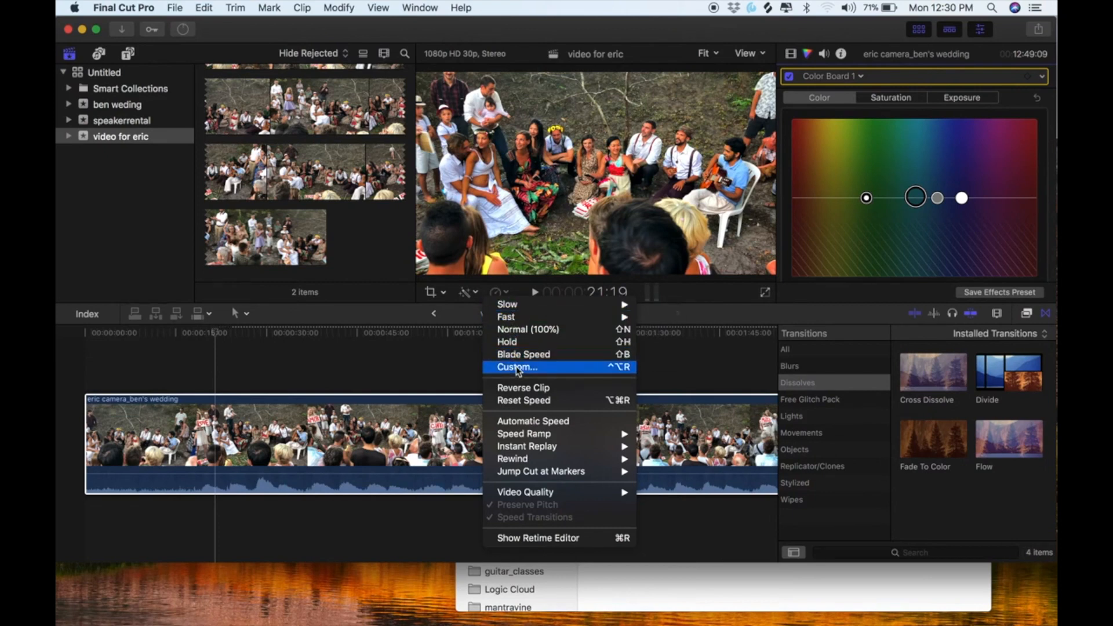
left_click(810, 62)
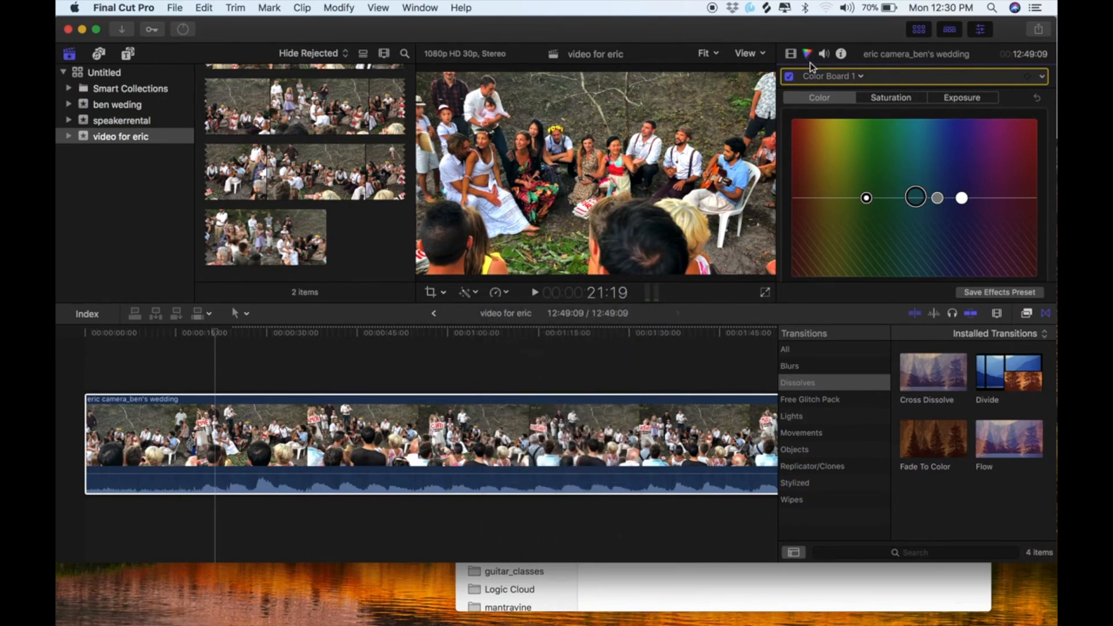
- Show the Video Inspector for the wedding clip and set its Scale (All) to 102%
left_click(793, 55)
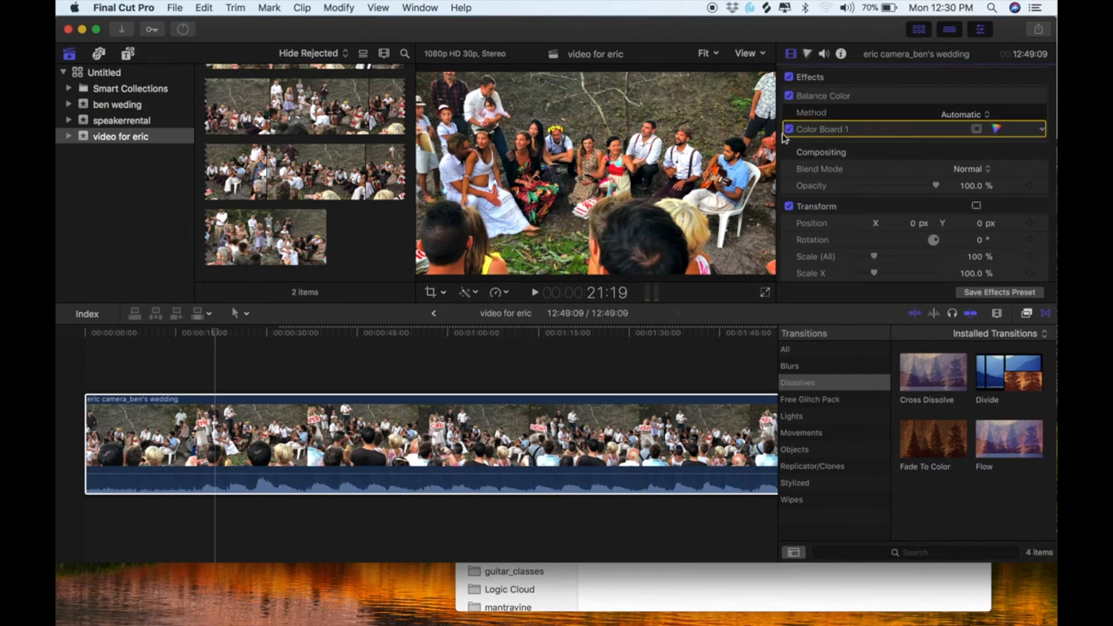
scroll(804, 192, "down", 3)
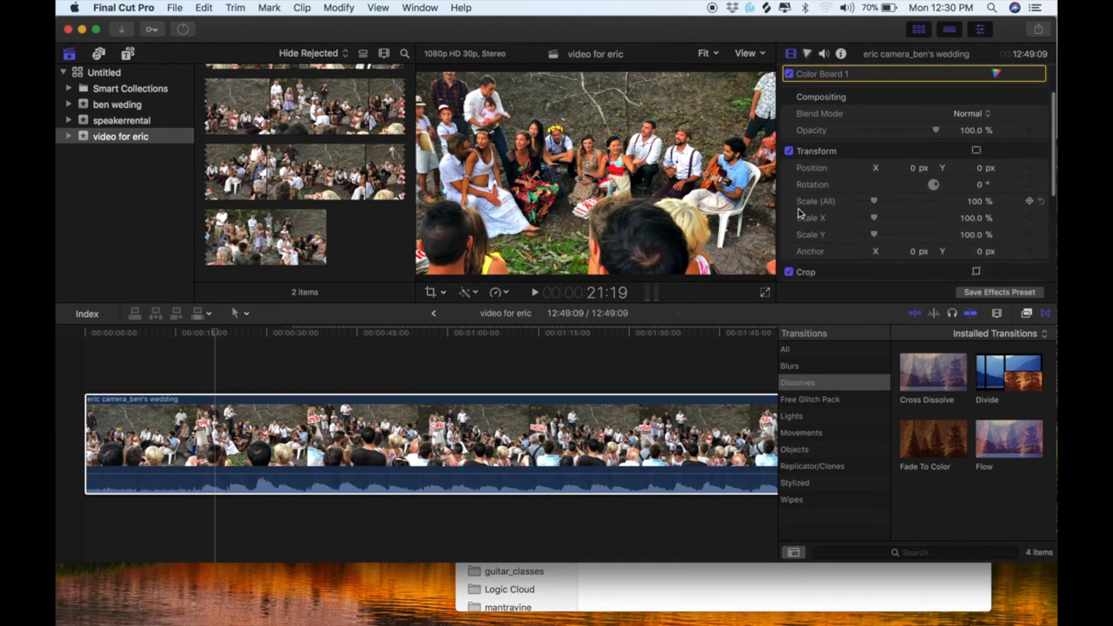
mouse_move(876, 204)
left_mouse_down()
mouse_move(907, 208)
mouse_move(860, 217)
left_mouse_up()
scroll(860, 217, "down", 10)
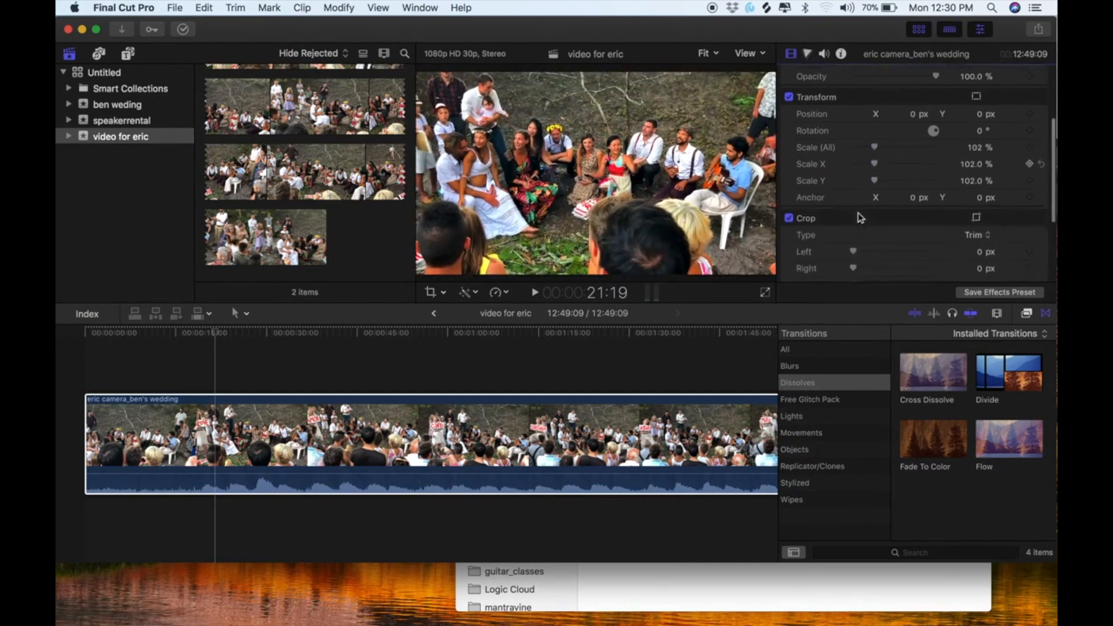
scroll(860, 218, "up", 10)
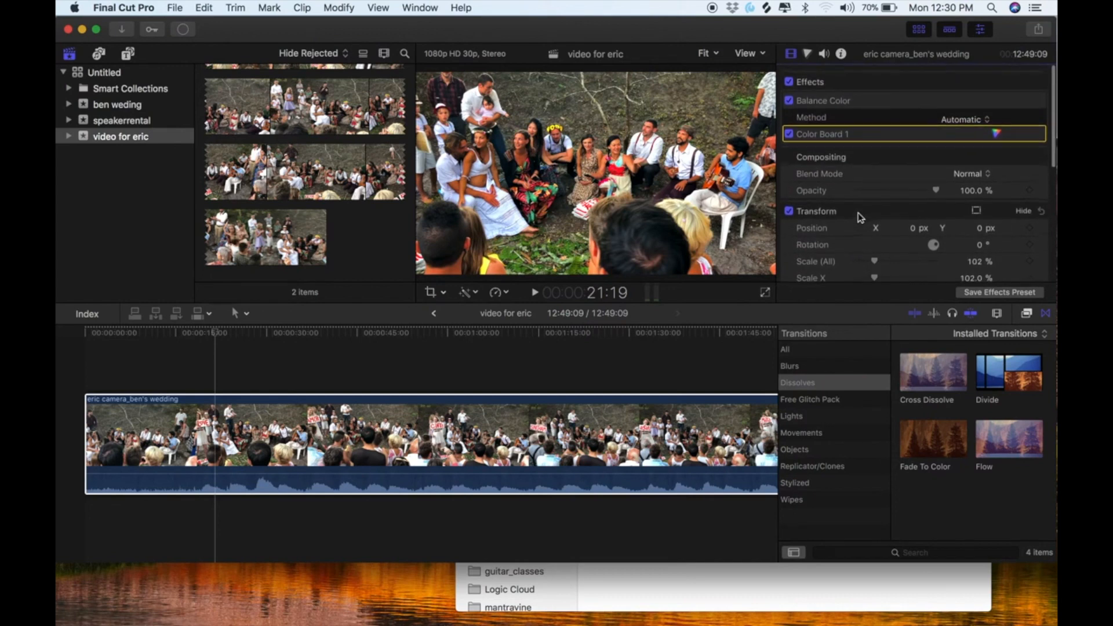
mouse_move(933, 187)
left_mouse_down()
mouse_move(854, 190)
mouse_move(960, 194)
mouse_move(945, 198)
left_mouse_up()
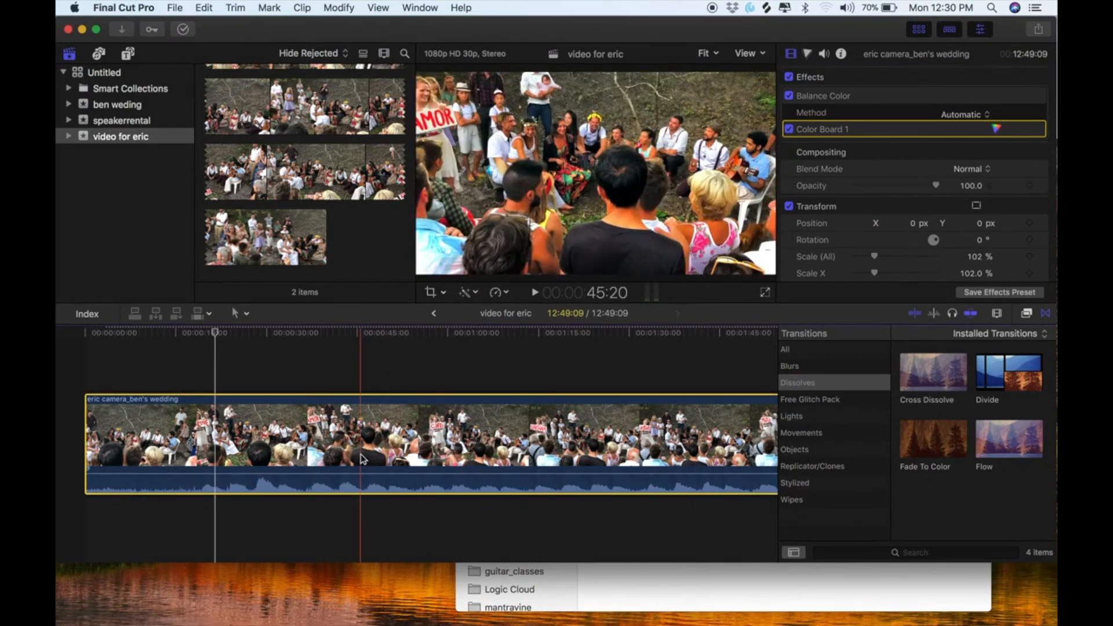
key("super+minus")
key("super+minus")
right_click(651, 591)
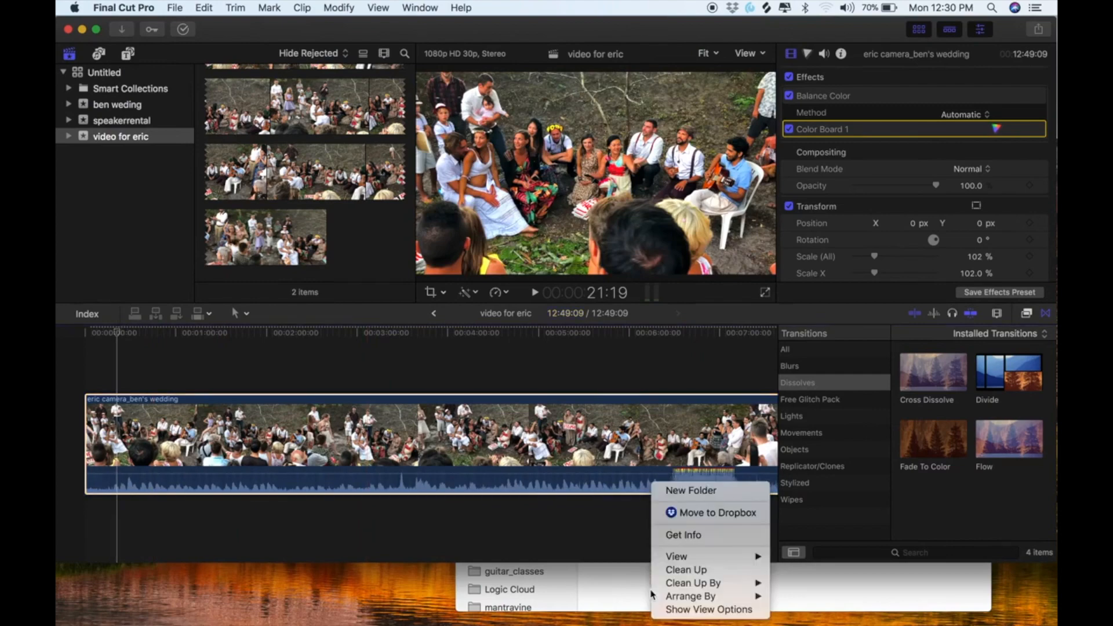
left_click(603, 589)
left_click(631, 589)
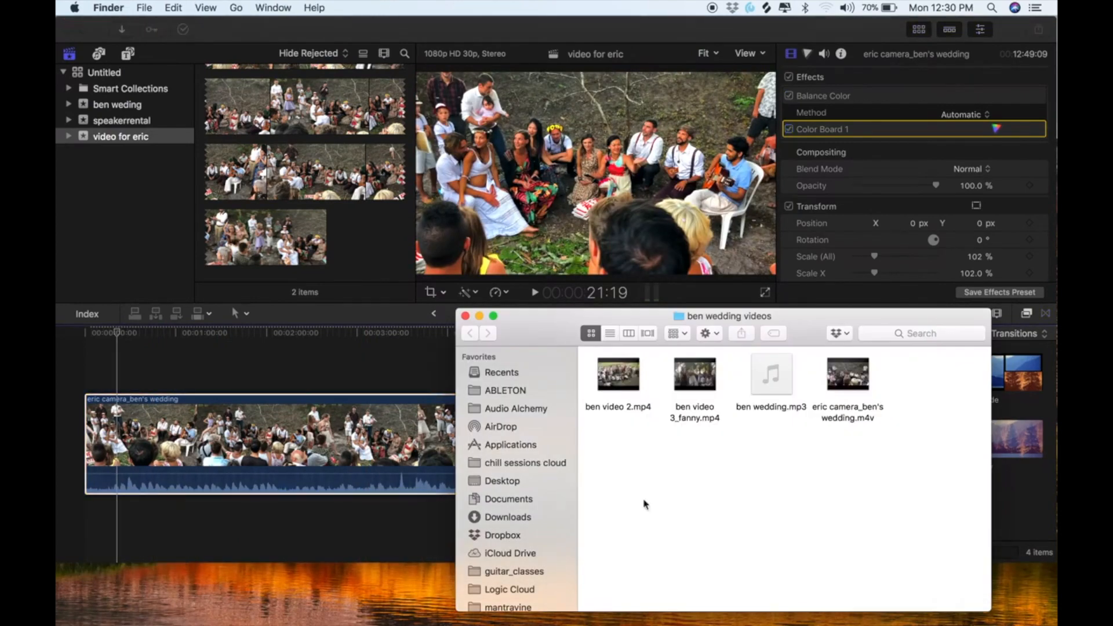
left_click(385, 381)
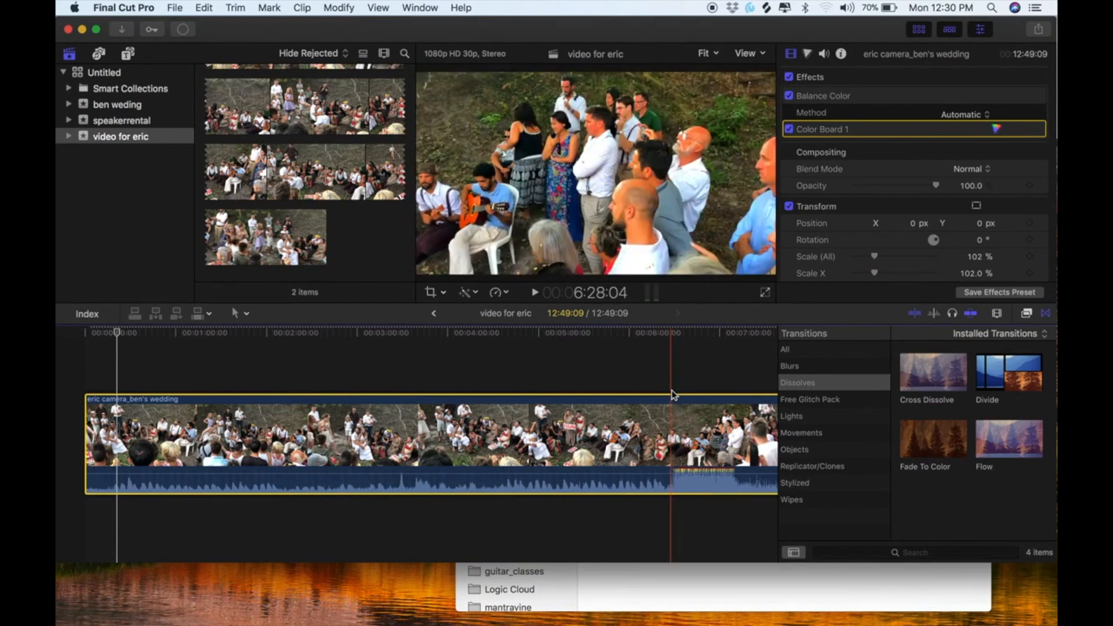
key("super+equal")
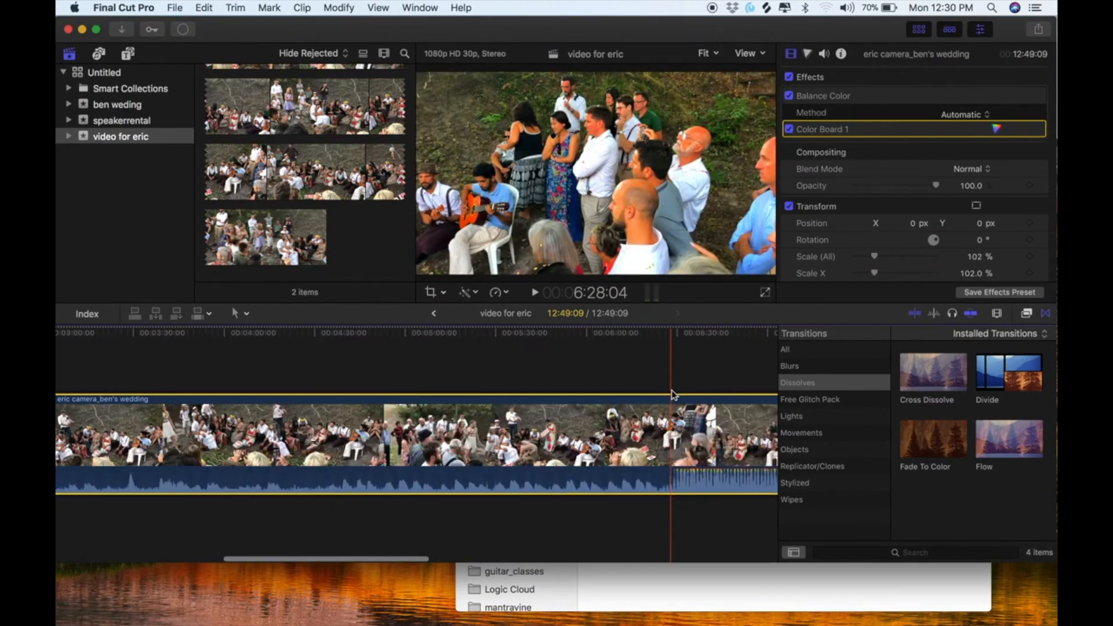
key("super+minus")
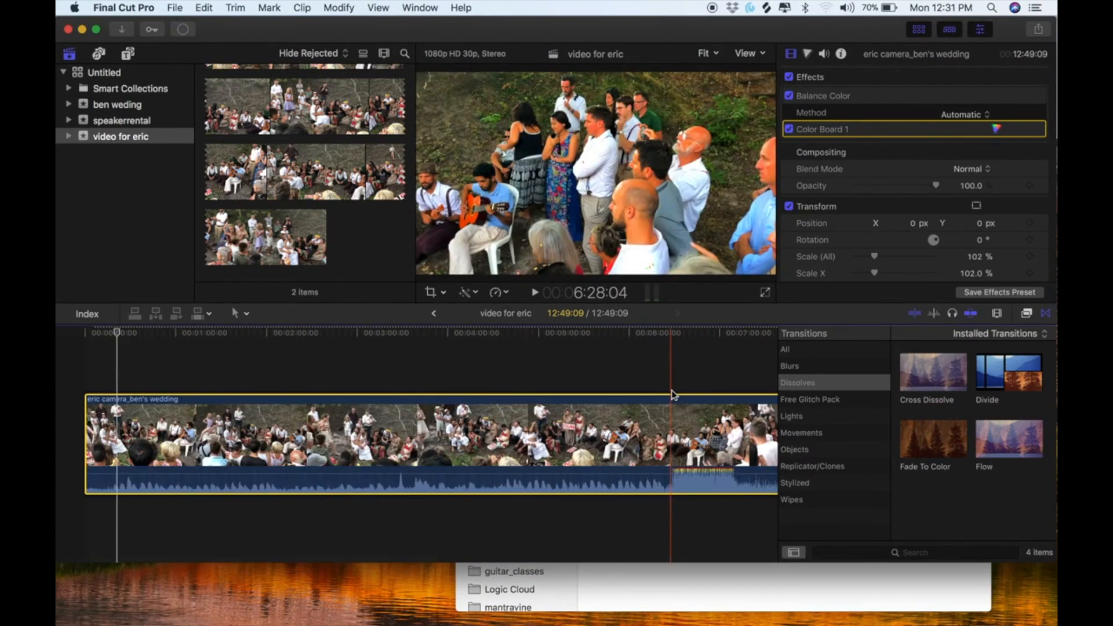
key("super+equal")
key("super+equal")
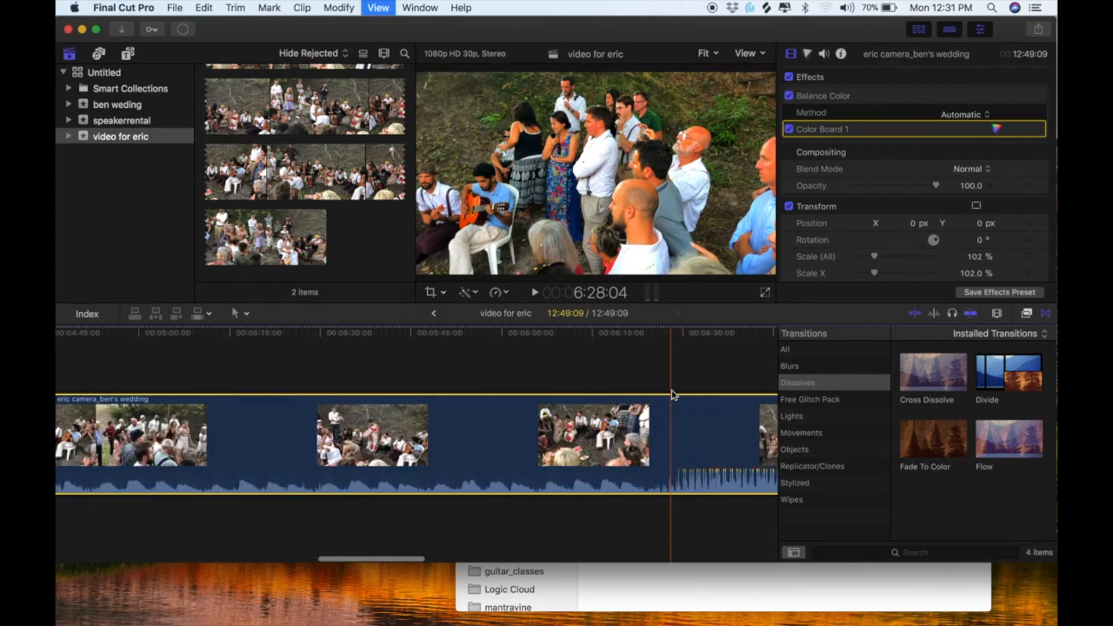
key("super+minus")
key("super+minus")
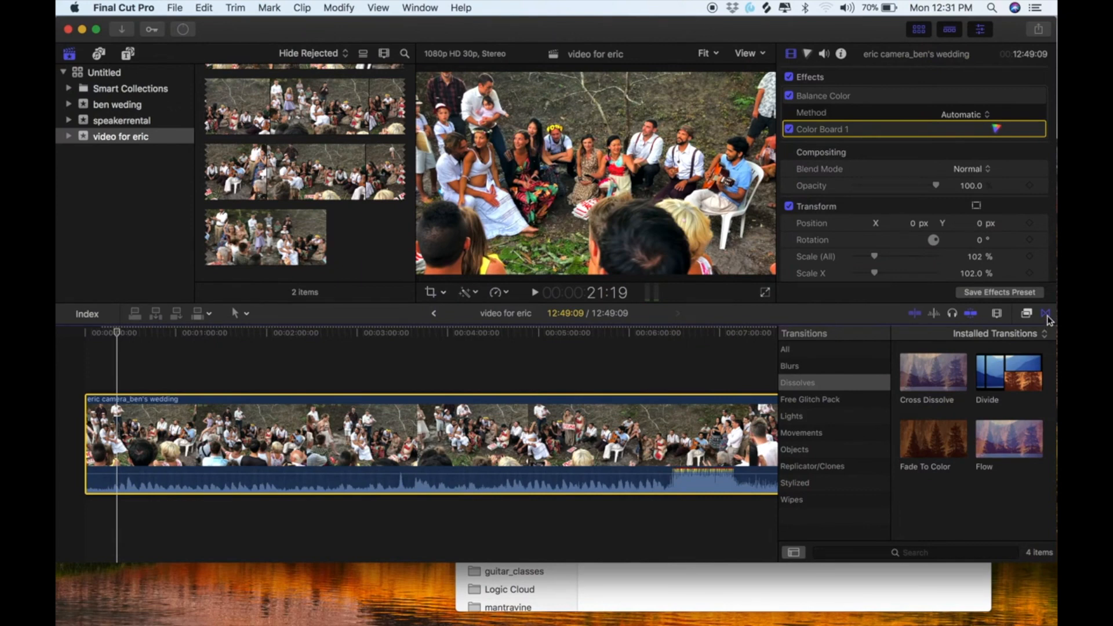
- Hide the Transitions browser so the timeline takes the full width of the window
left_click(1046, 313)
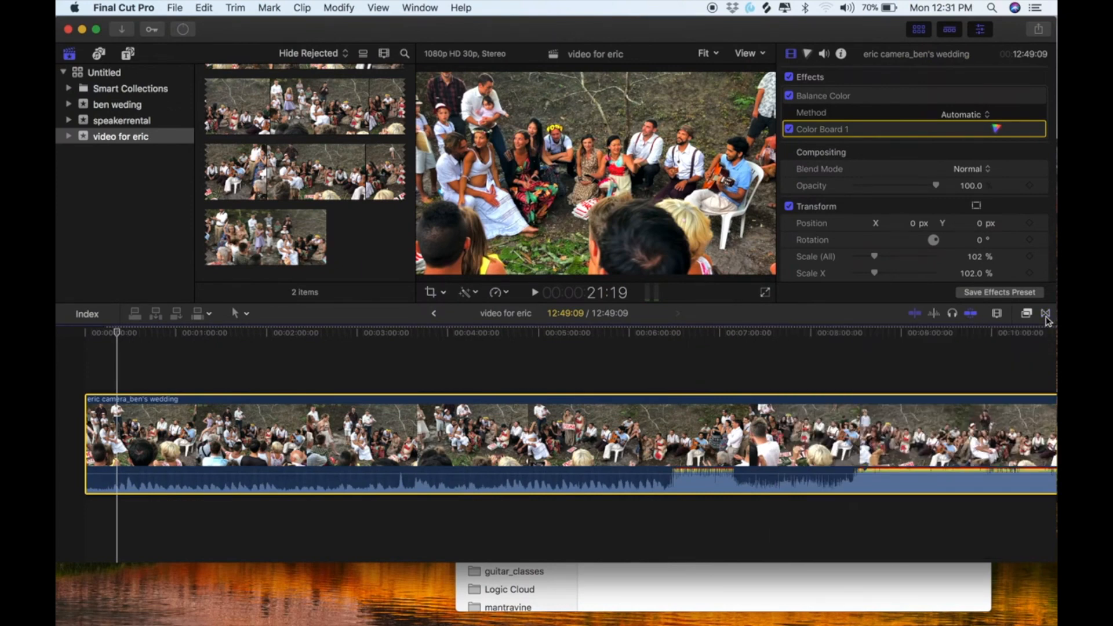
left_click(1047, 313)
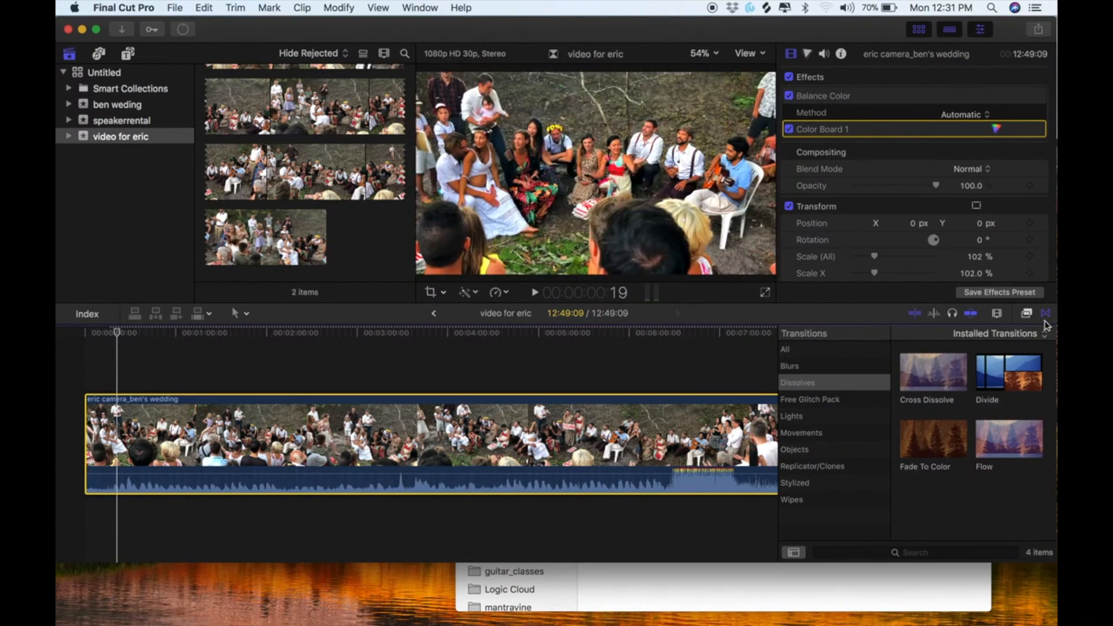
left_click(1047, 315)
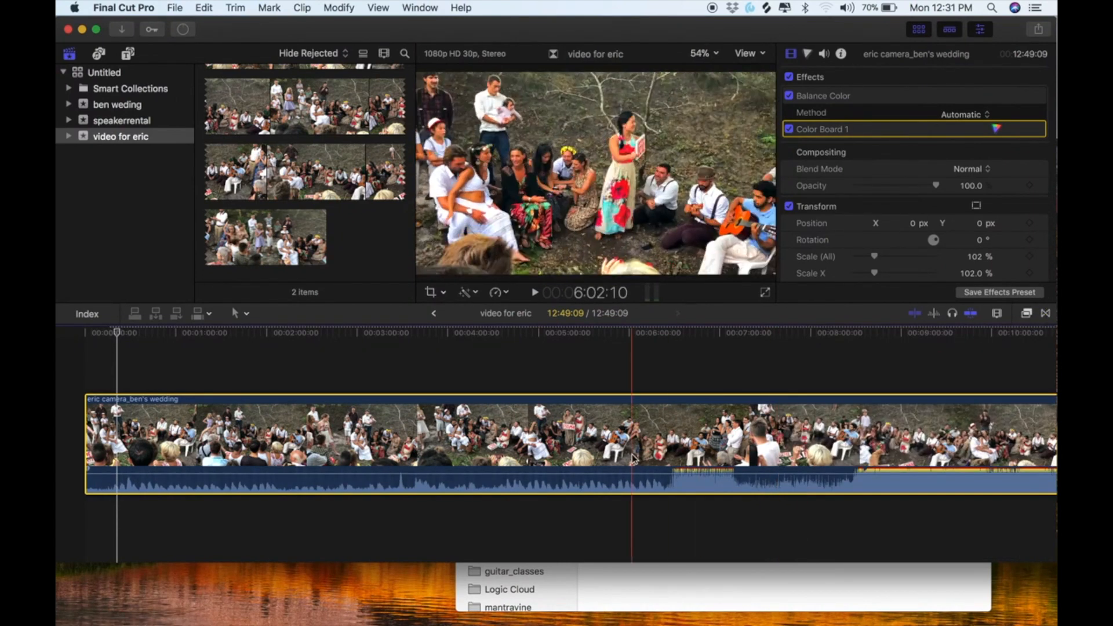
- Split the wedding clip at 6:28:24 and again at about 7:10 to isolate the section with the loud audio peaks
left_click(681, 373)
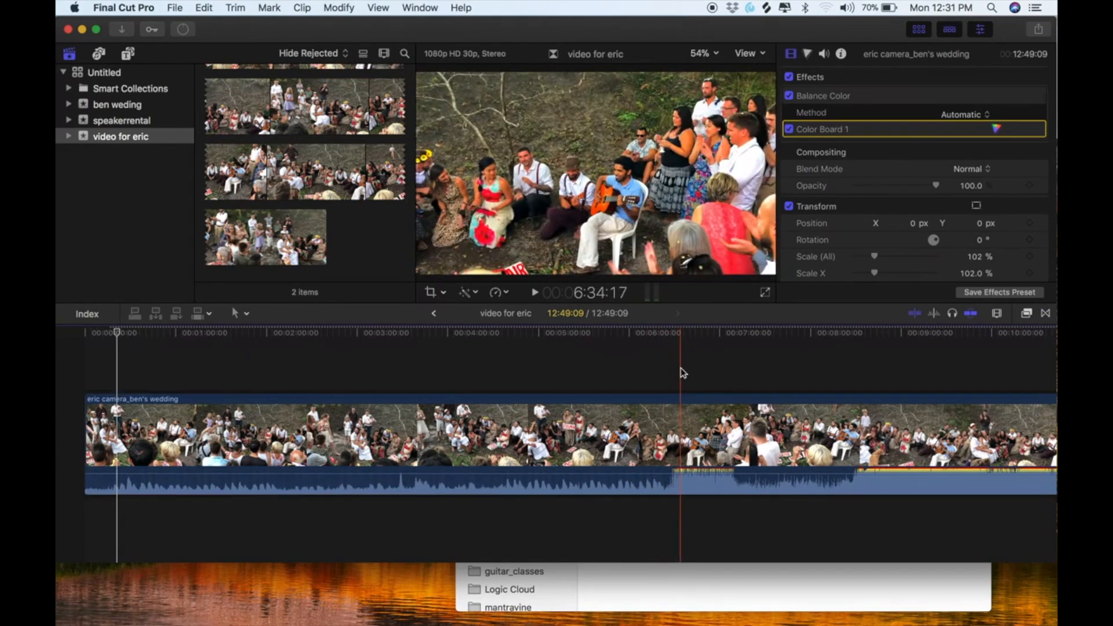
key("super+equal")
key("super+equal")
key("super+equal")
key("super+equal")
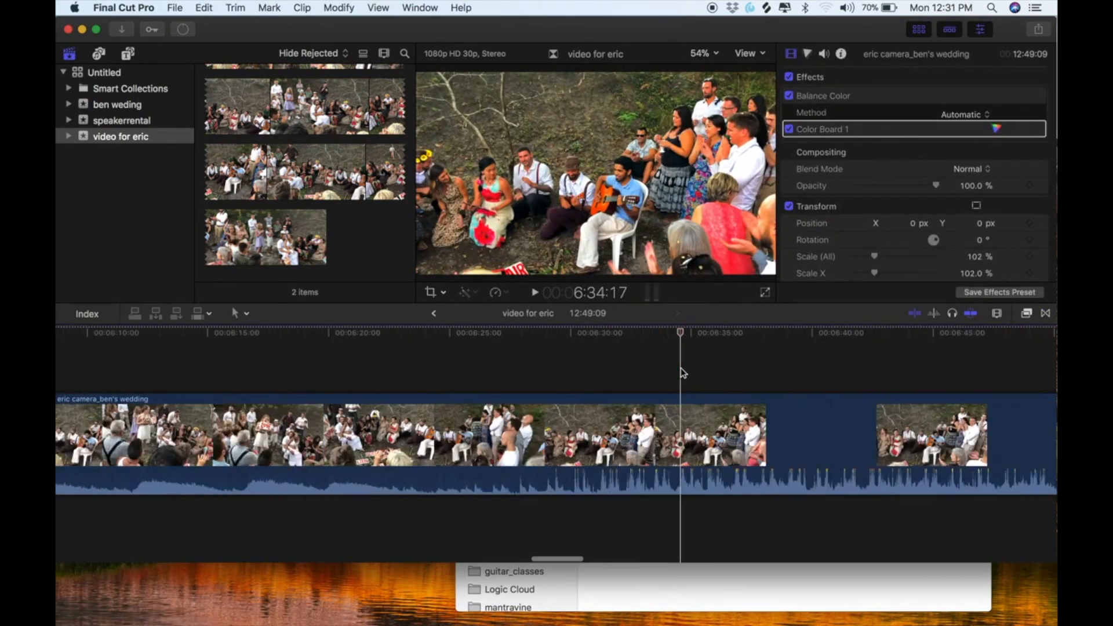
key("super+minus")
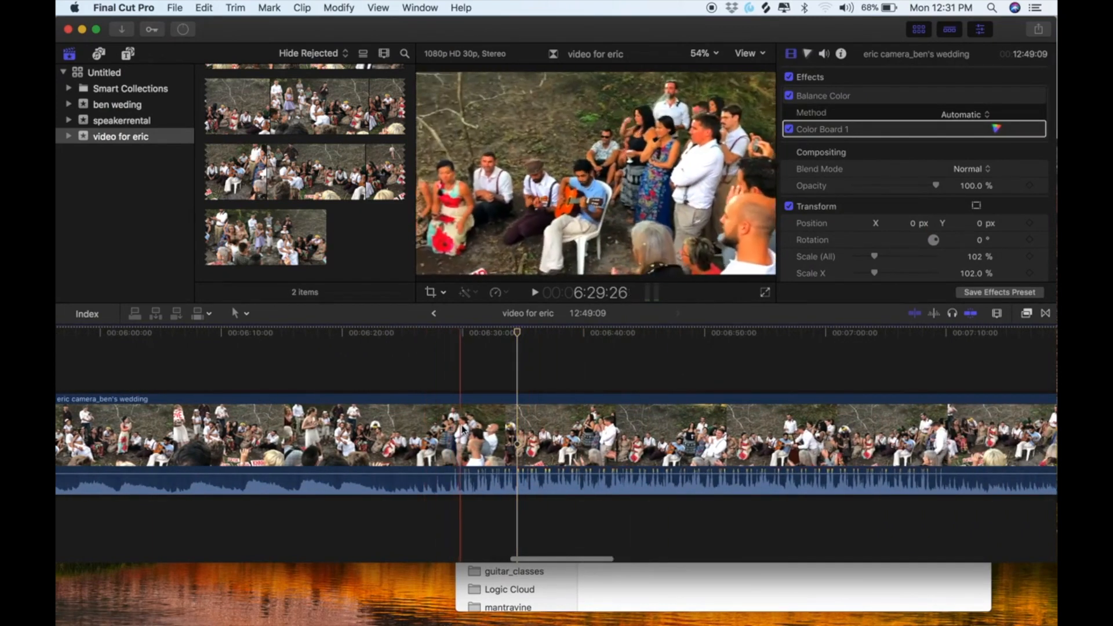
left_click(461, 426)
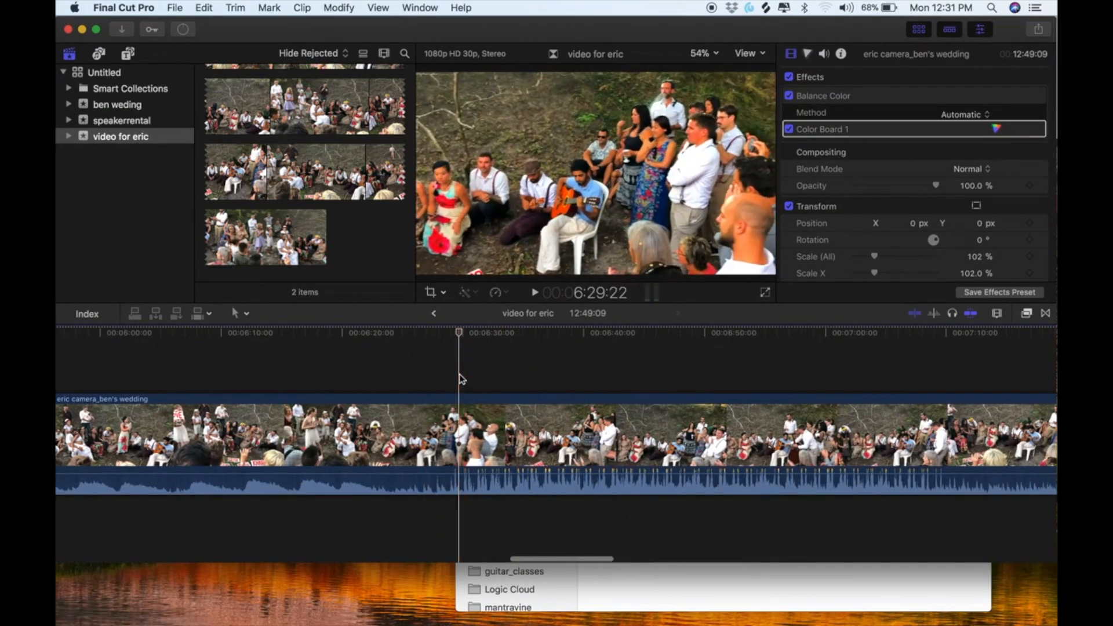
left_click(463, 421)
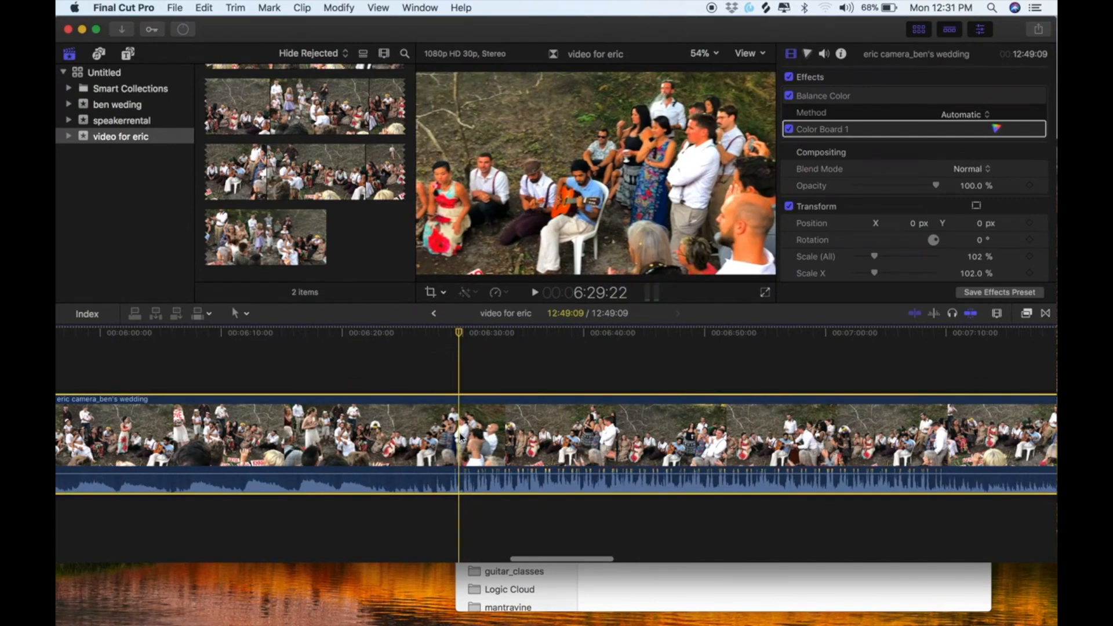
left_click(449, 381)
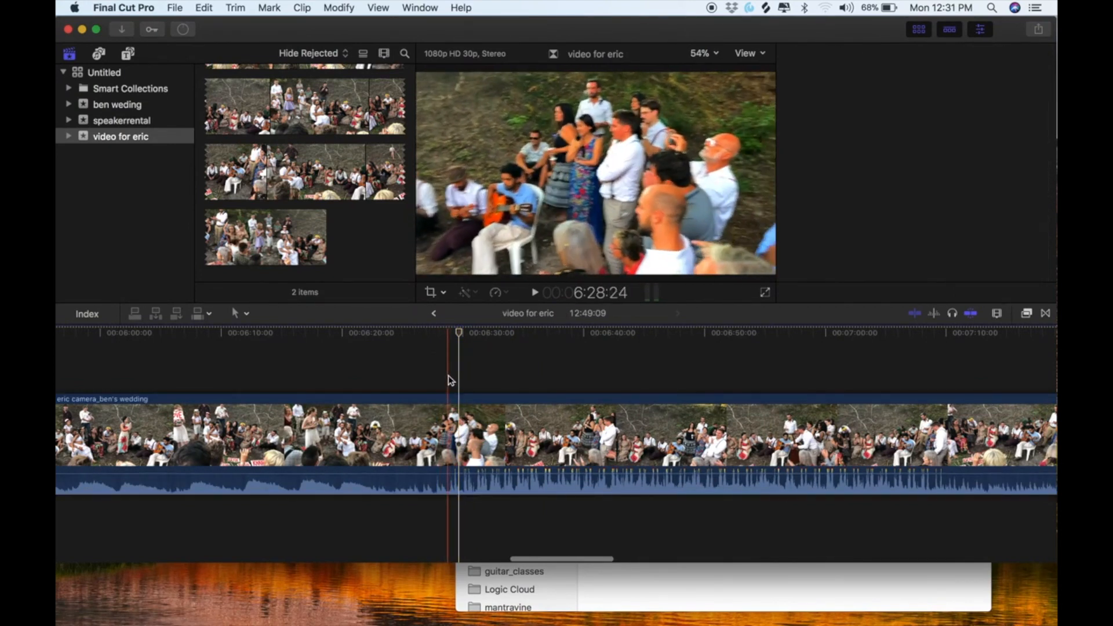
left_click(451, 430)
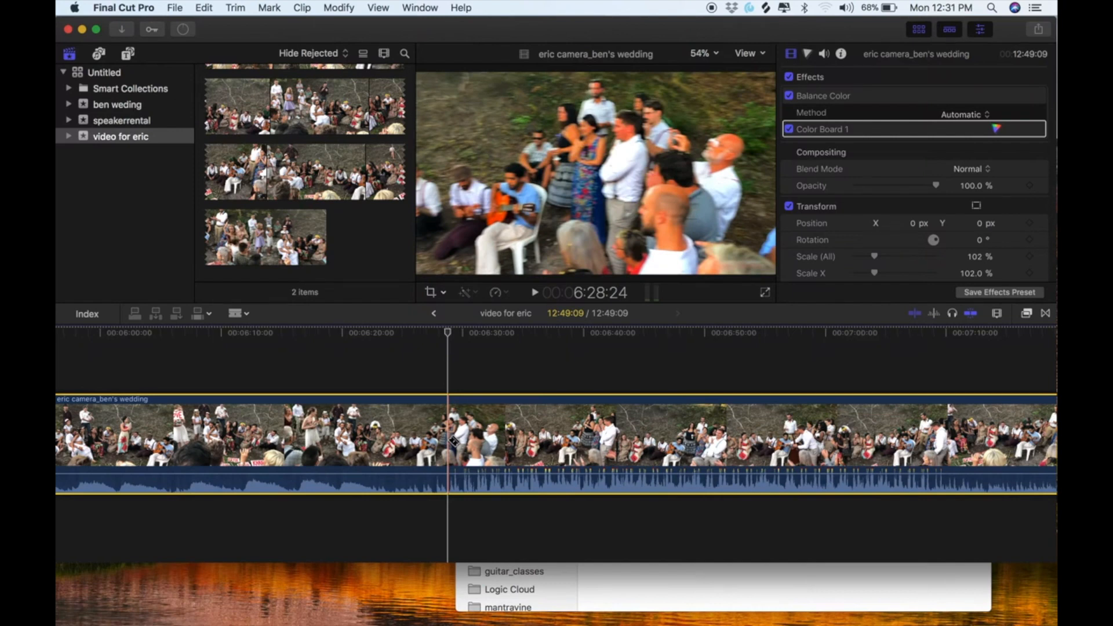
key("super+b")
scroll(454, 440, "right", 5)
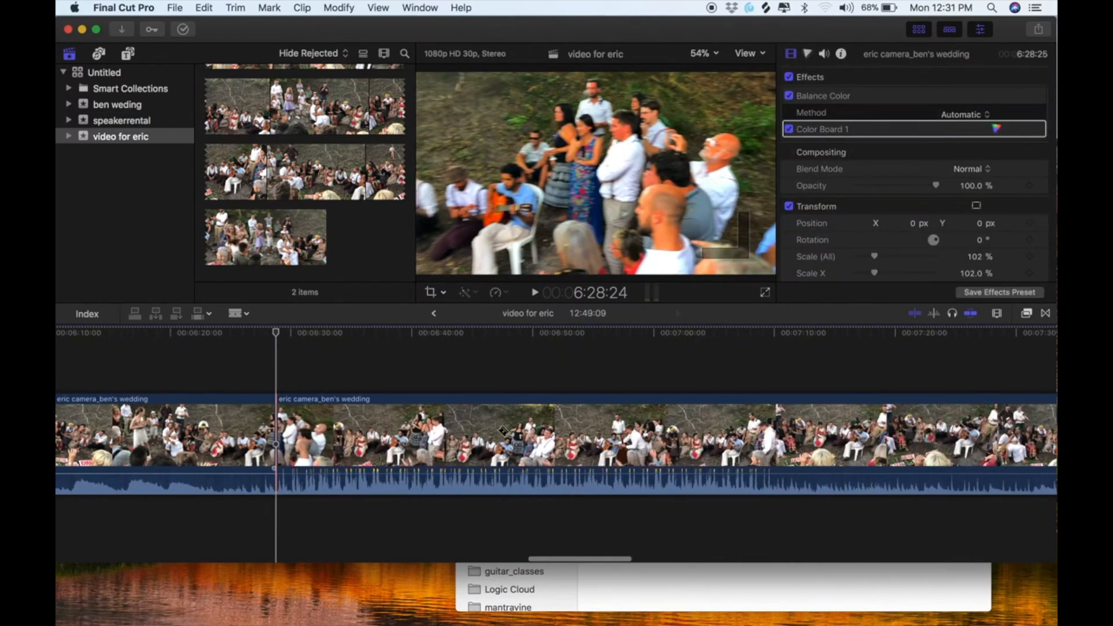
left_click(776, 453)
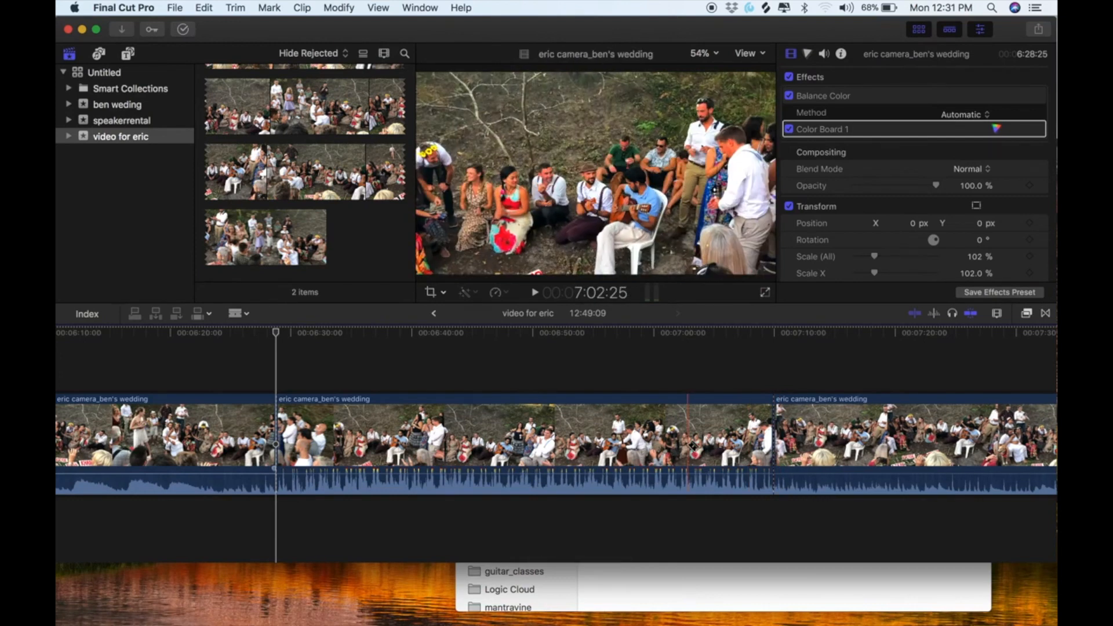
- Switch back to the Select tool and lower the audio level of the segment between the two cuts
key("a")
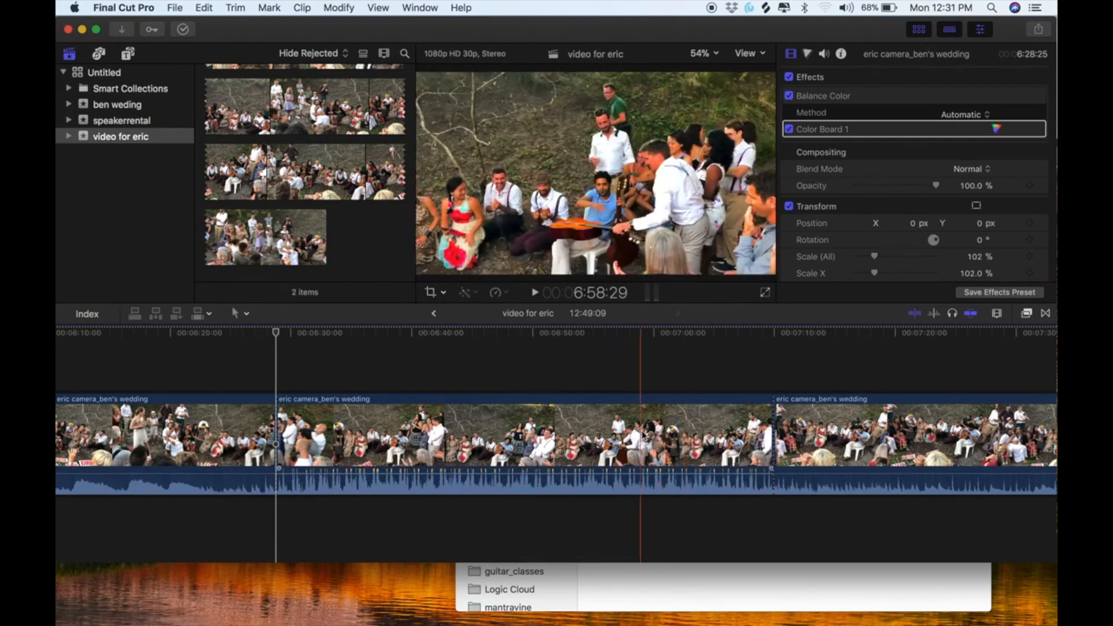
key("b")
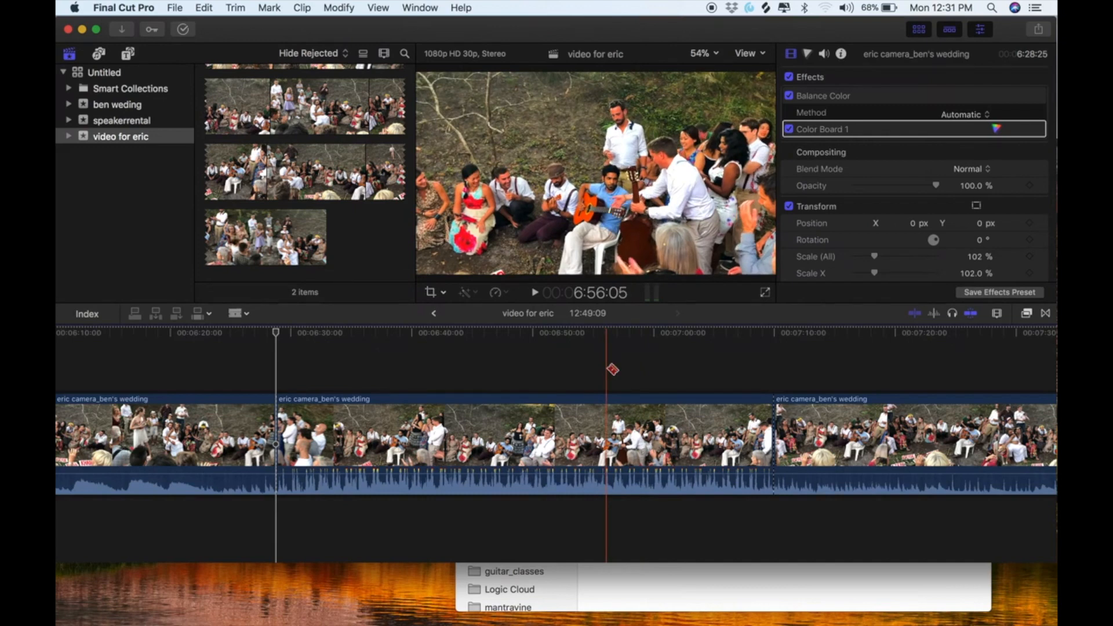
key("a")
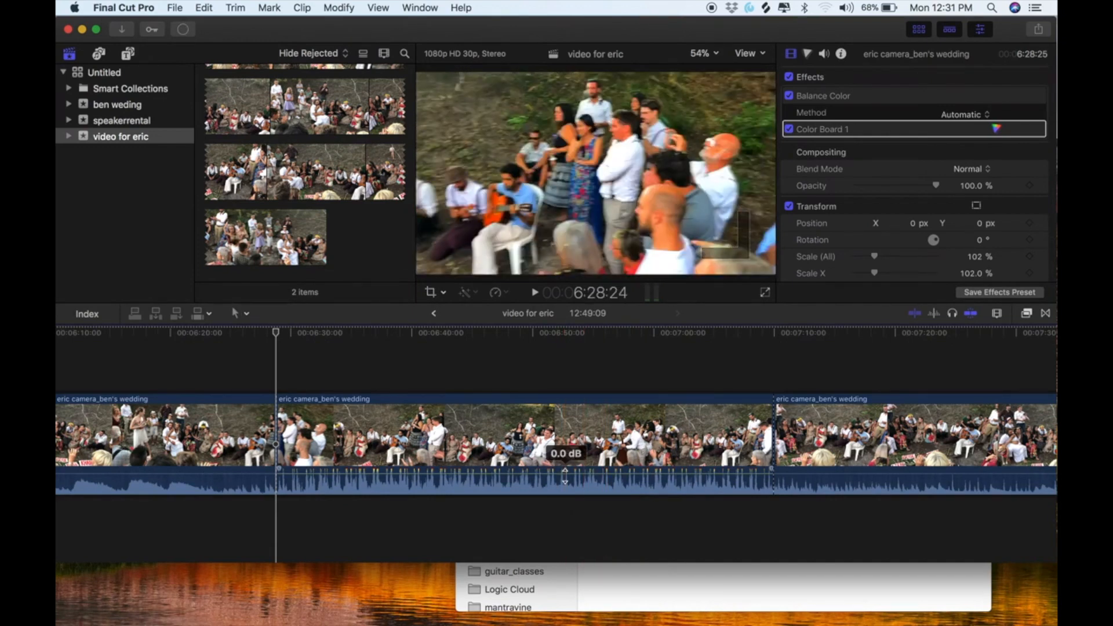
left_click_drag(565, 476, 565, 475)
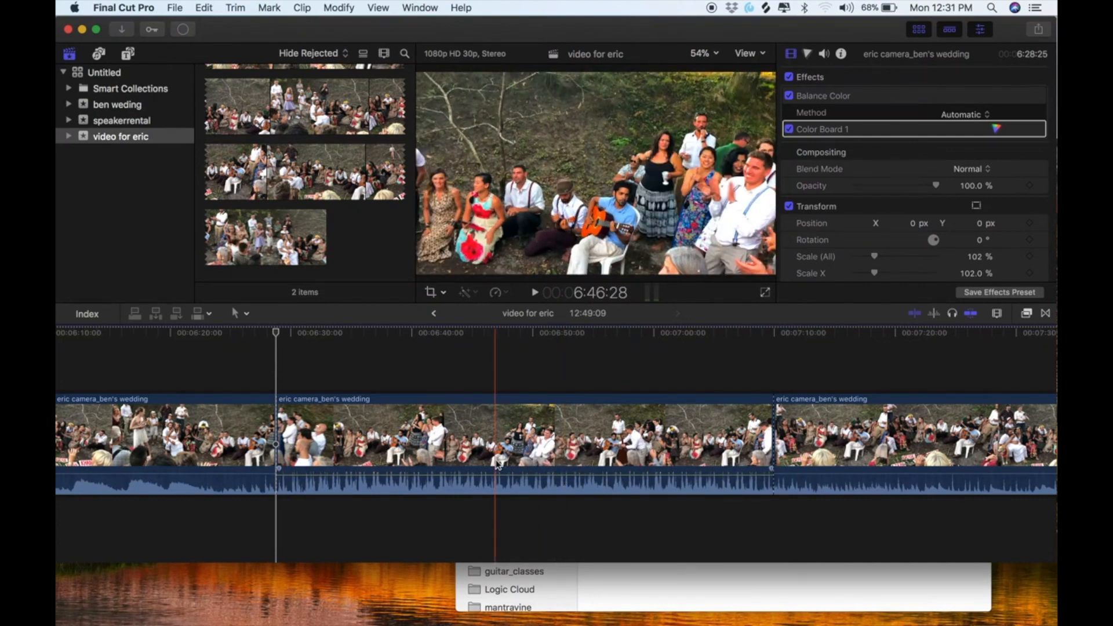
- Play the timeline across the first cut at 6:28:24 to listen to the lowered audio segment
mouse_move(364, 477)
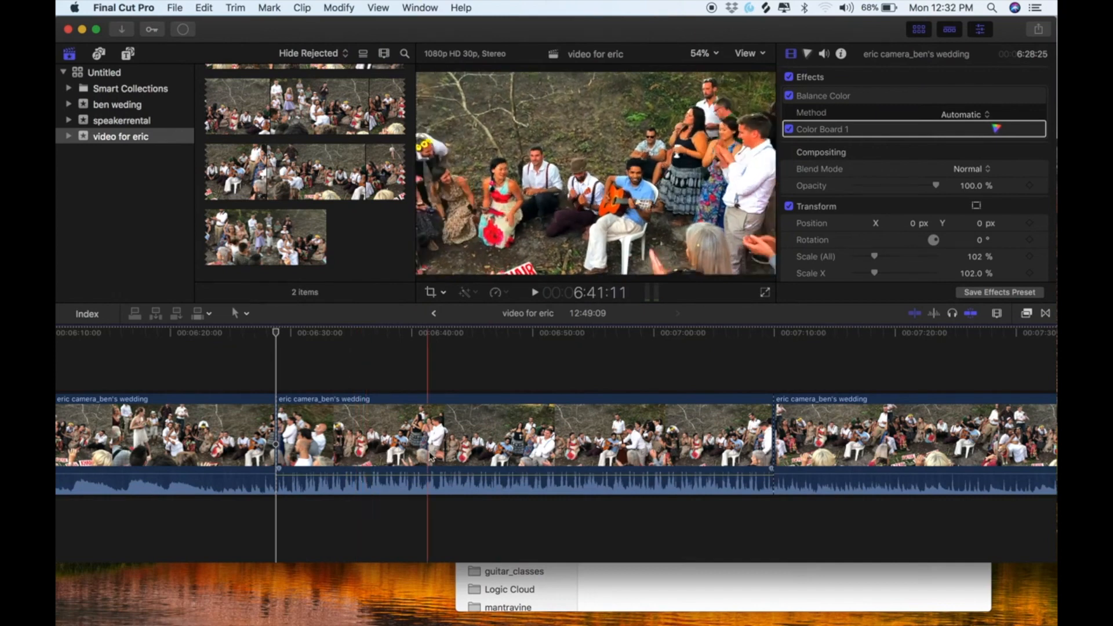
left_click(415, 474)
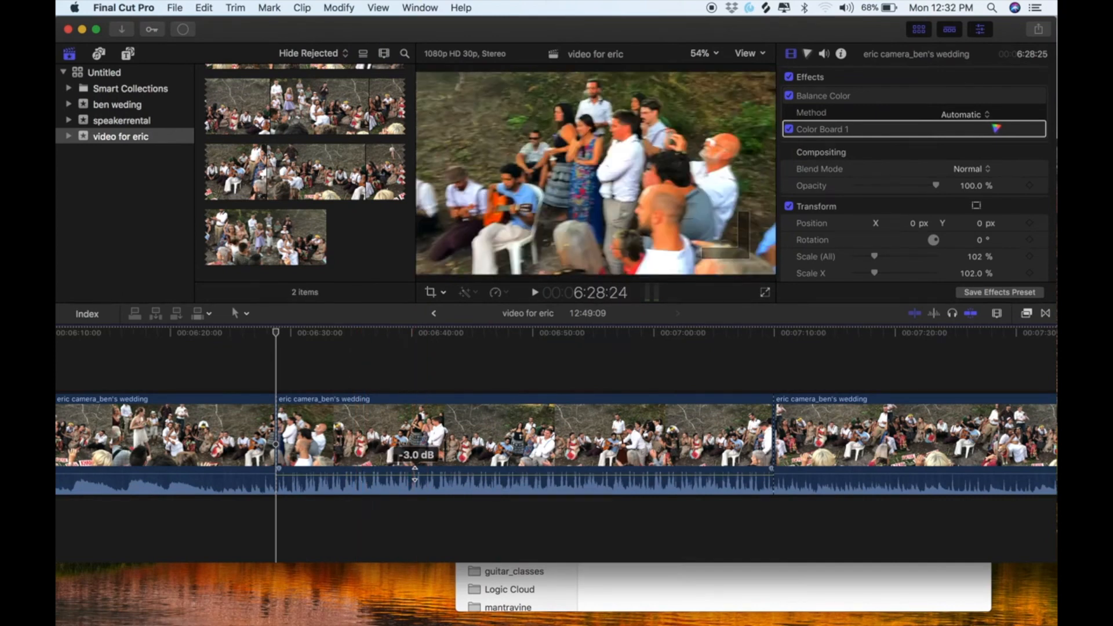
key("space")
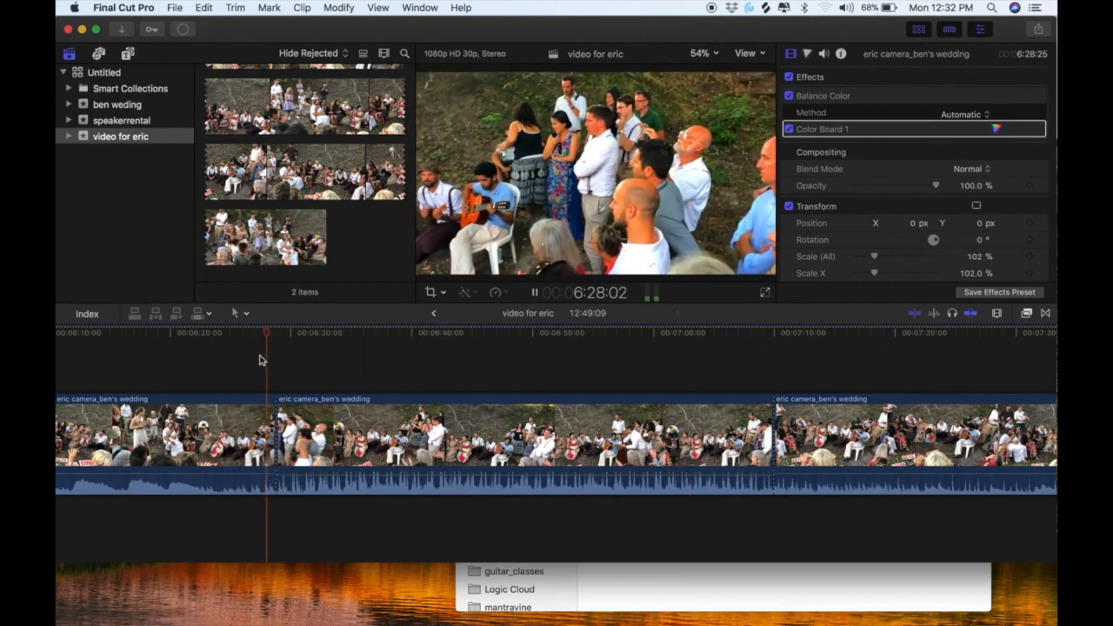
key("space")
- Enable Equalization for the segment between the two cuts and inspect its Graphic Equalizer, leaving the bands flat
left_click(412, 458)
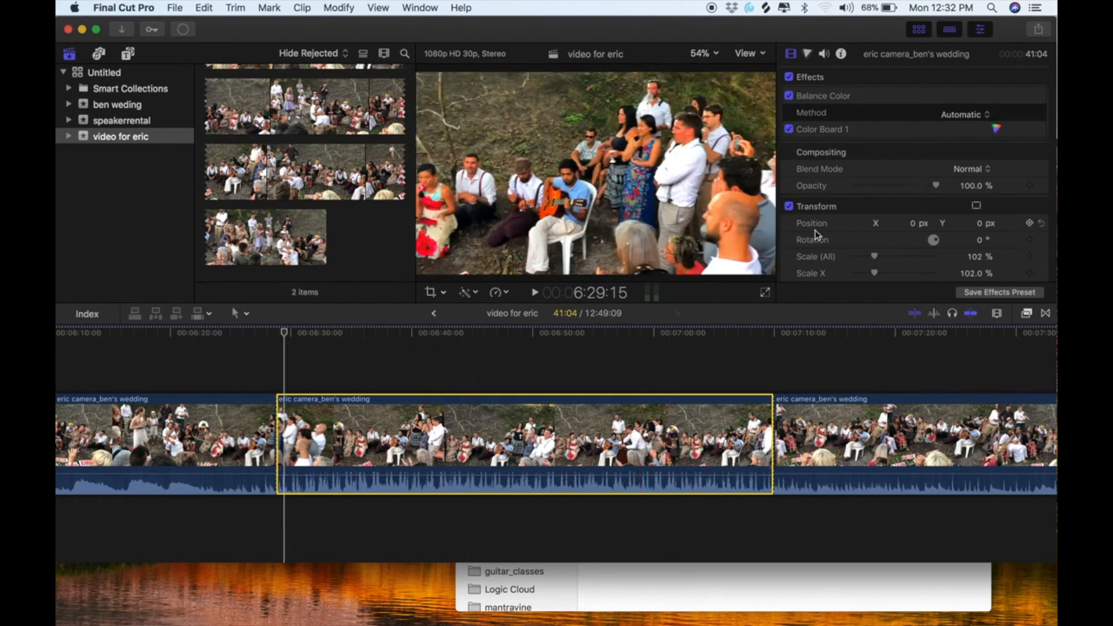
scroll(855, 186, "down", 2)
scroll(855, 184, "up", 3)
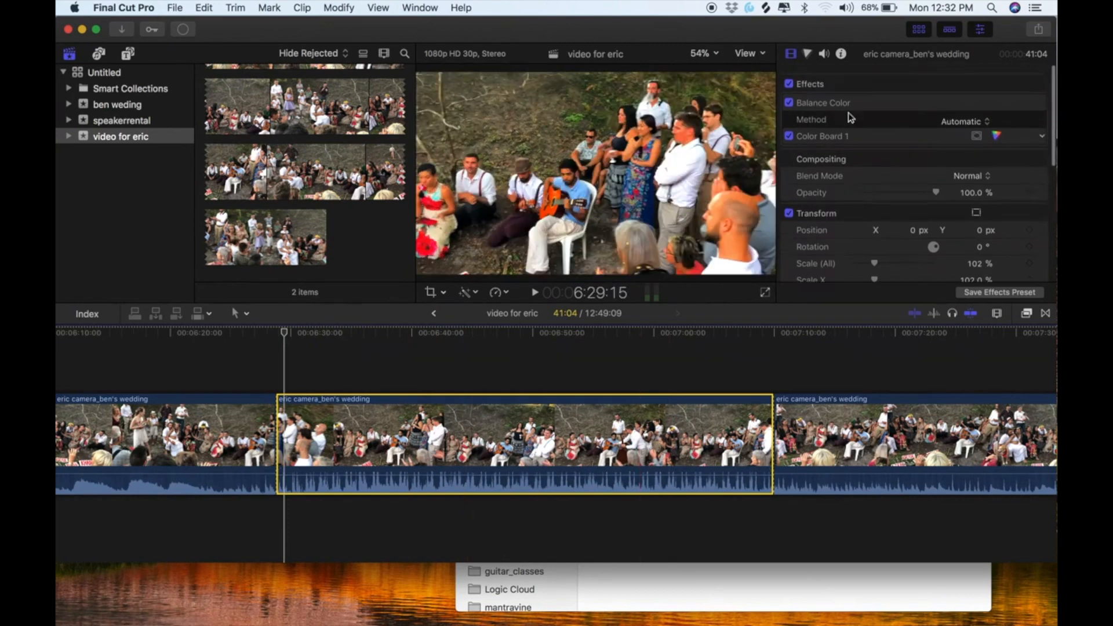
left_click(824, 54)
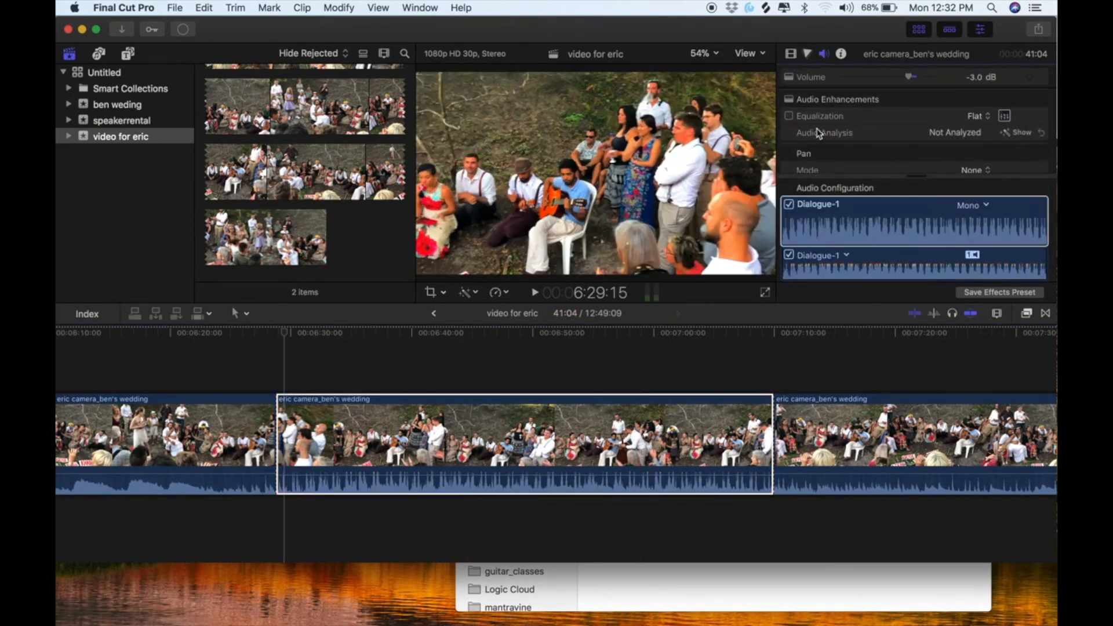
scroll(792, 120, "down", 1)
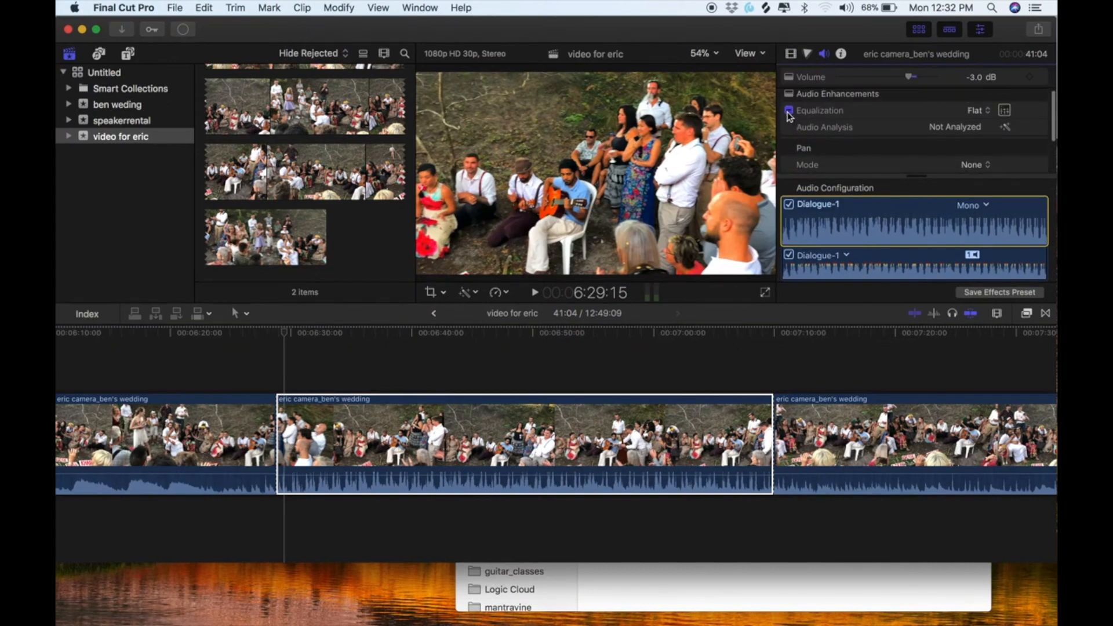
left_click(1005, 116)
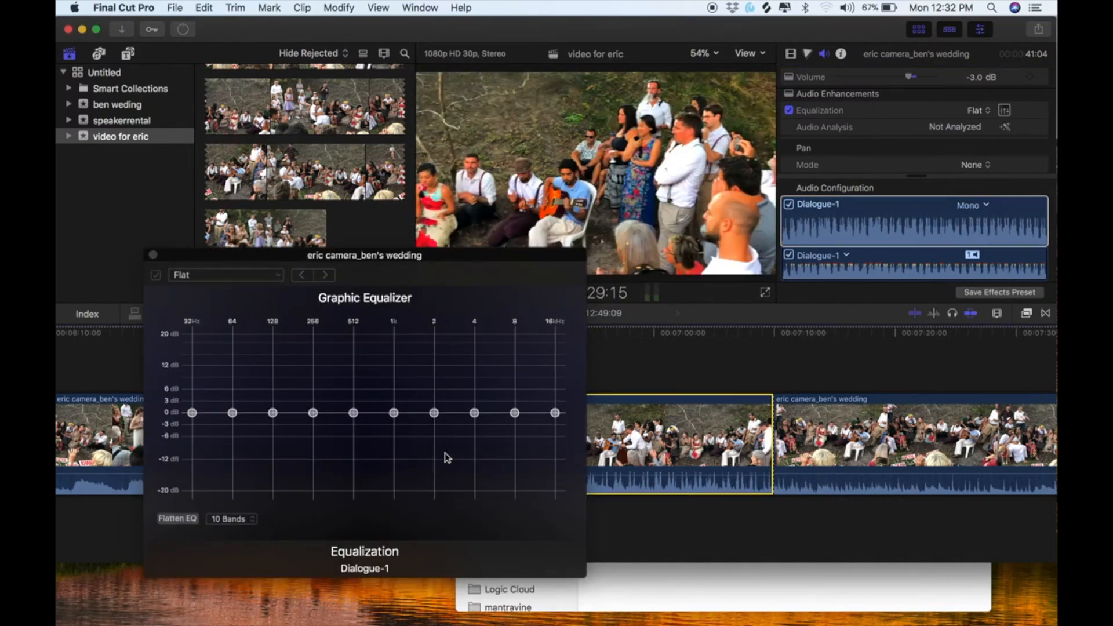
left_click(153, 255)
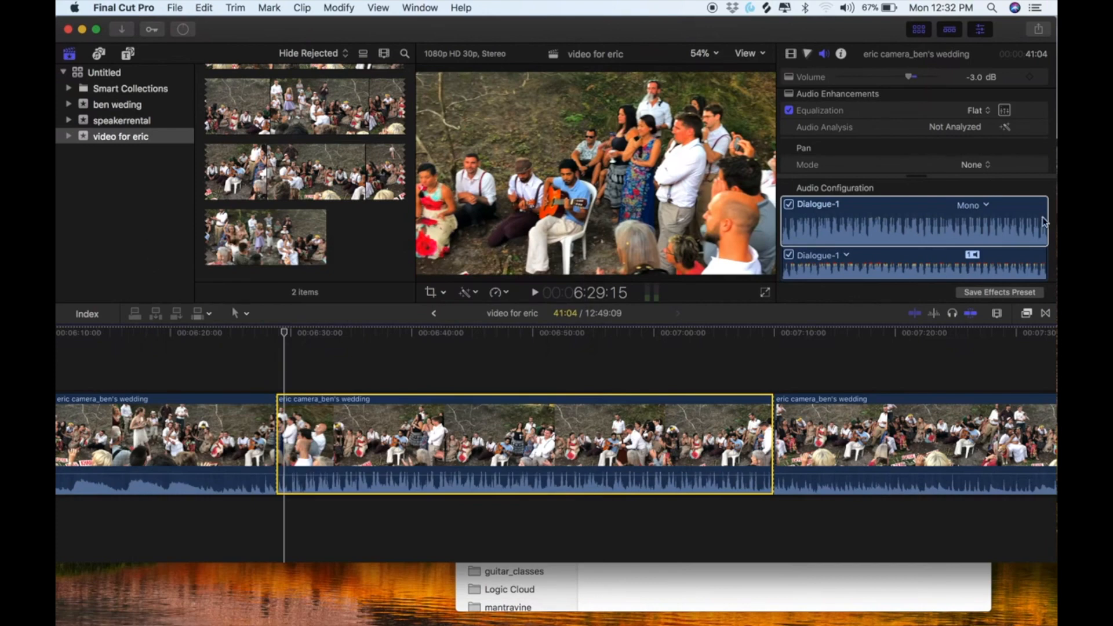
scroll(791, 116, "down", 3)
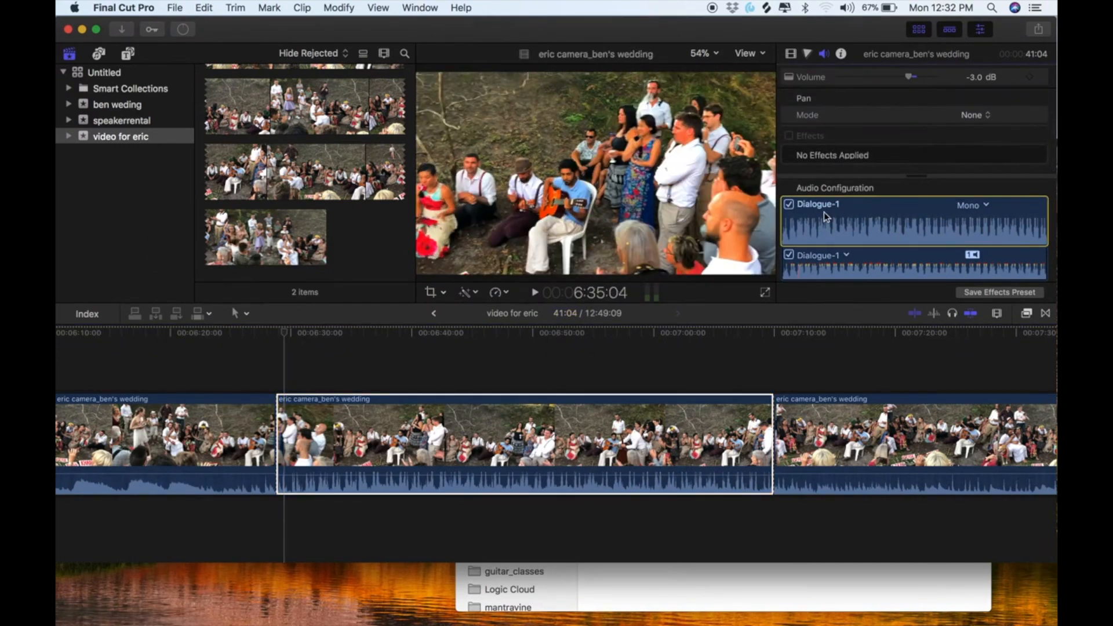
- Switch to Finder and add ben wedding.mp3 from the ben wedding videos folder to the timeline beneath the wedding clip
left_click(563, 455)
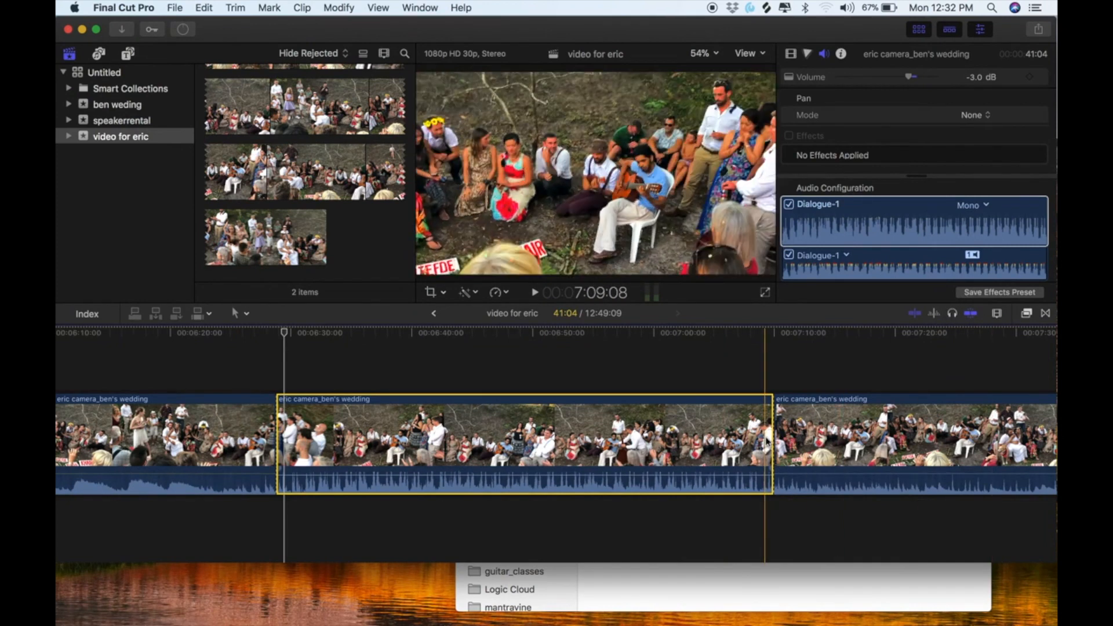
key("super+minus")
key("super+minus")
key("super+minus")
key("super+minus")
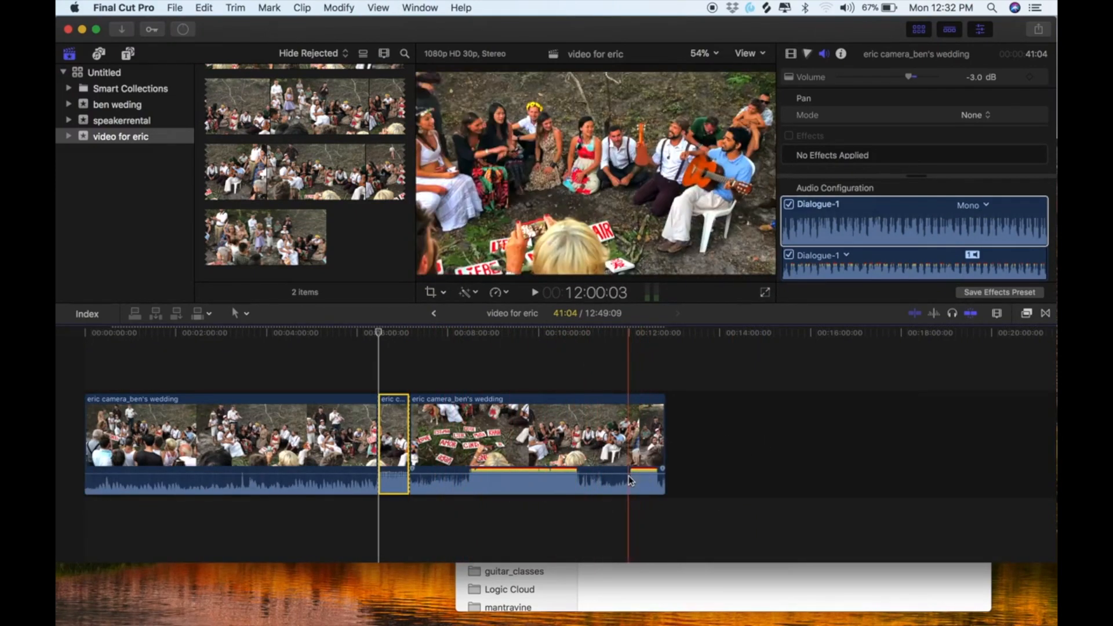
left_click(616, 601)
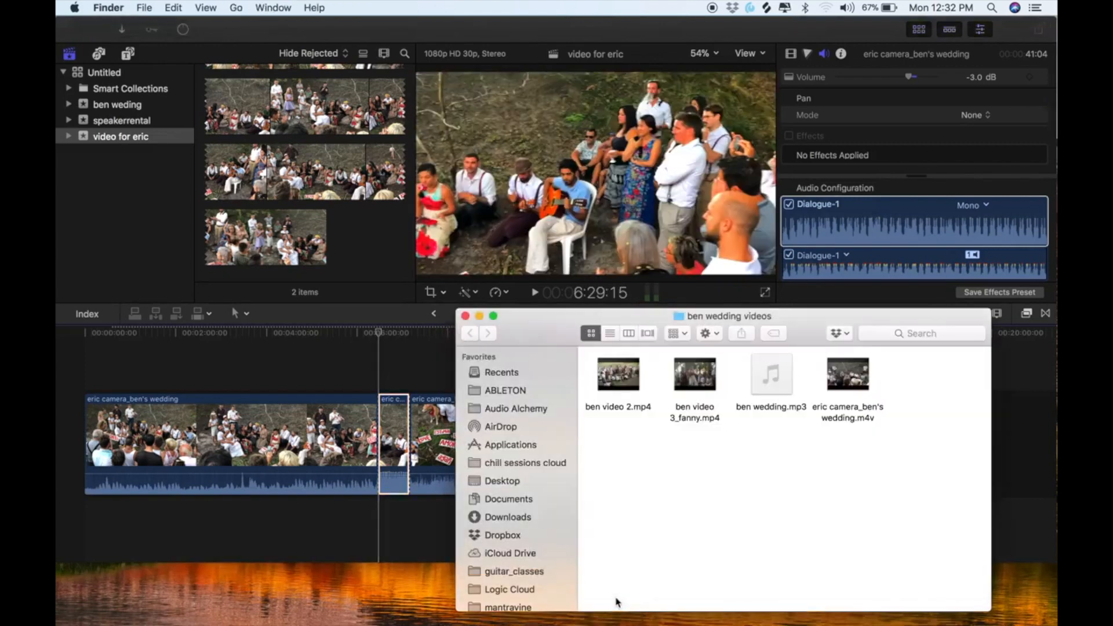
left_click(784, 409)
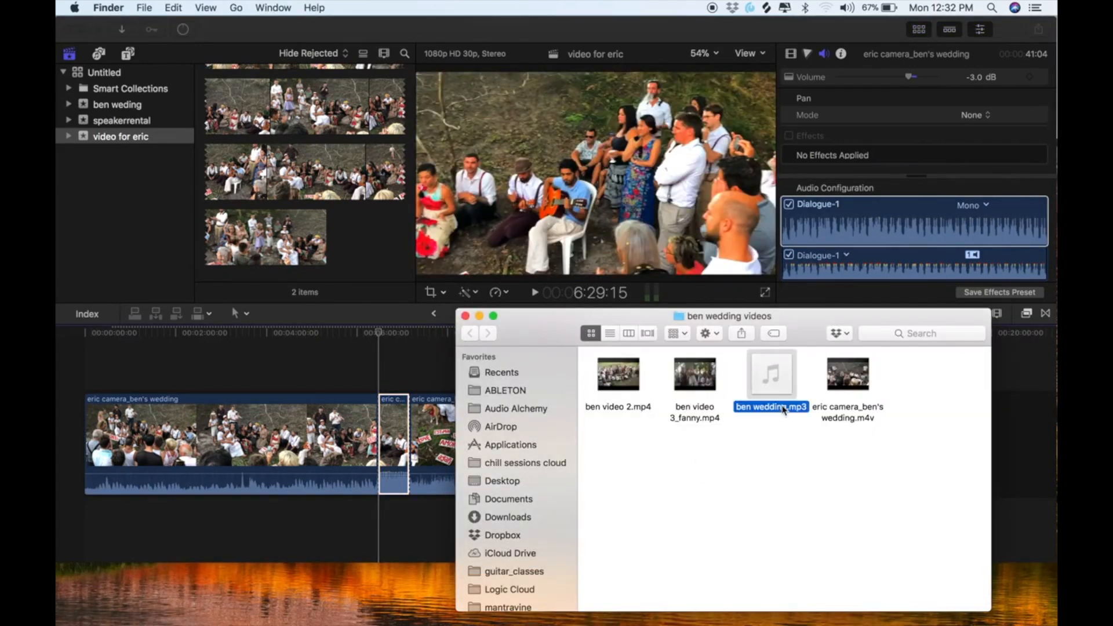
key("Return")
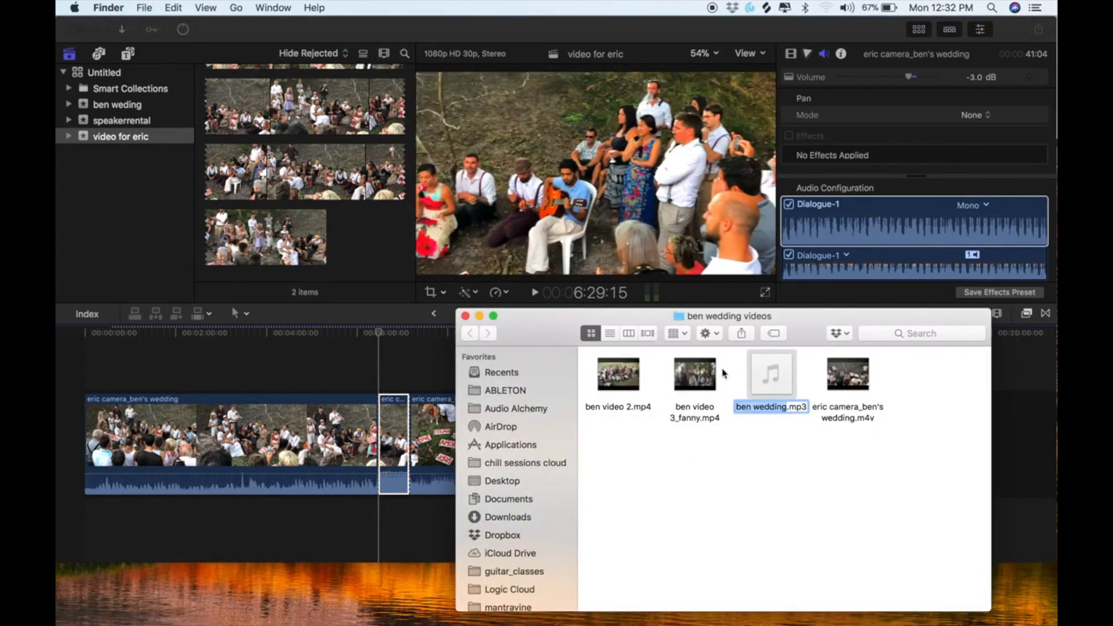
left_click(807, 452)
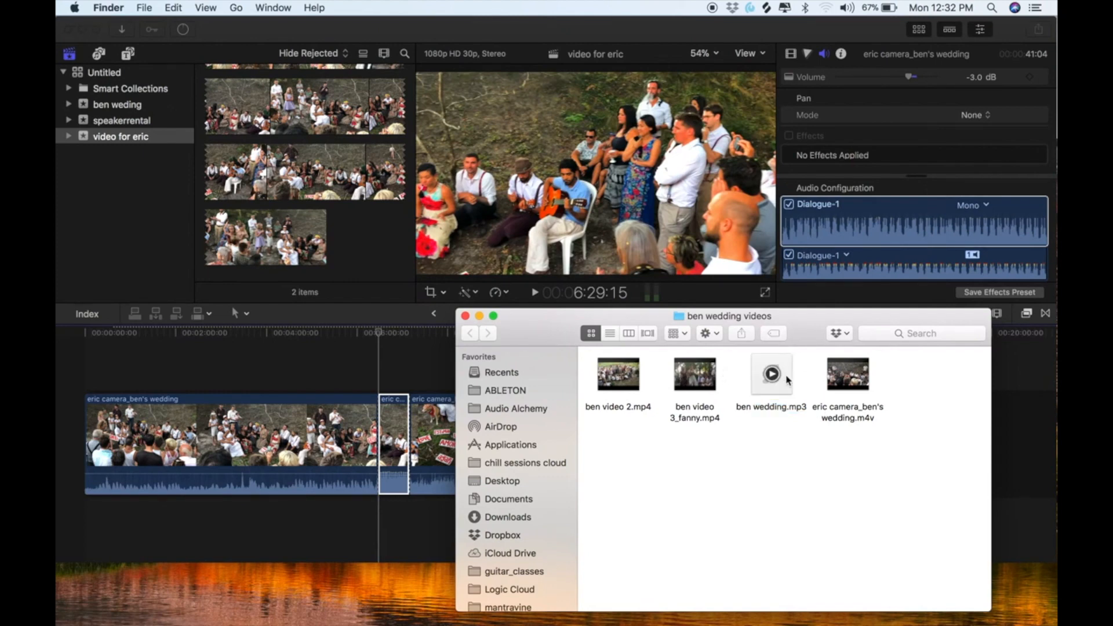
left_click_drag(788, 379, 120, 520)
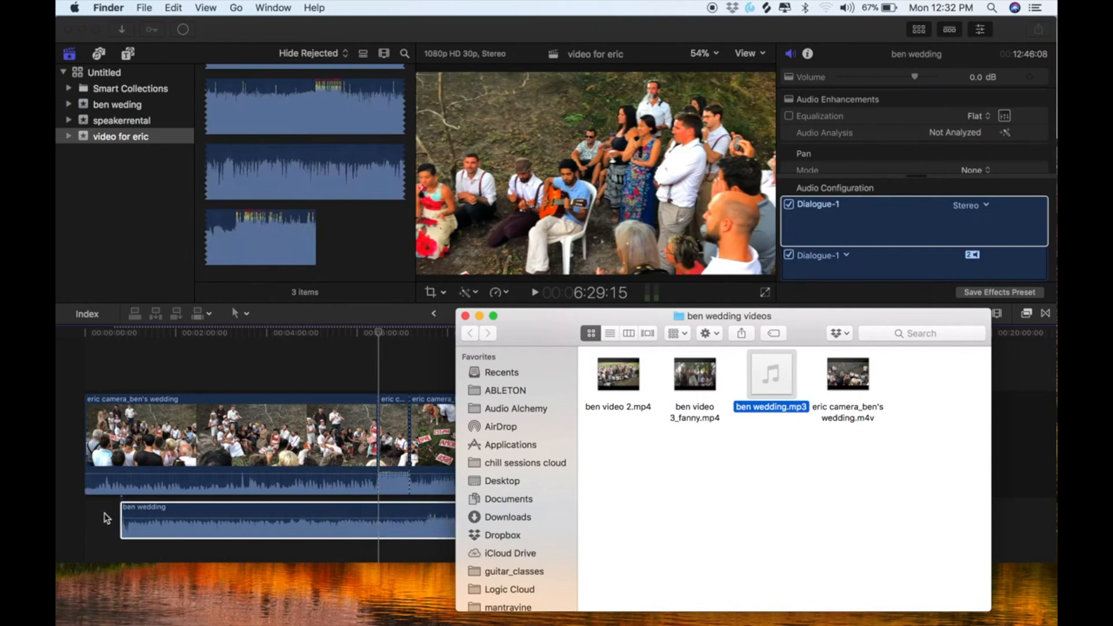
- Align the start of the ben wedding audio clip with the project start and return the playhead to the beginning
left_click(106, 518)
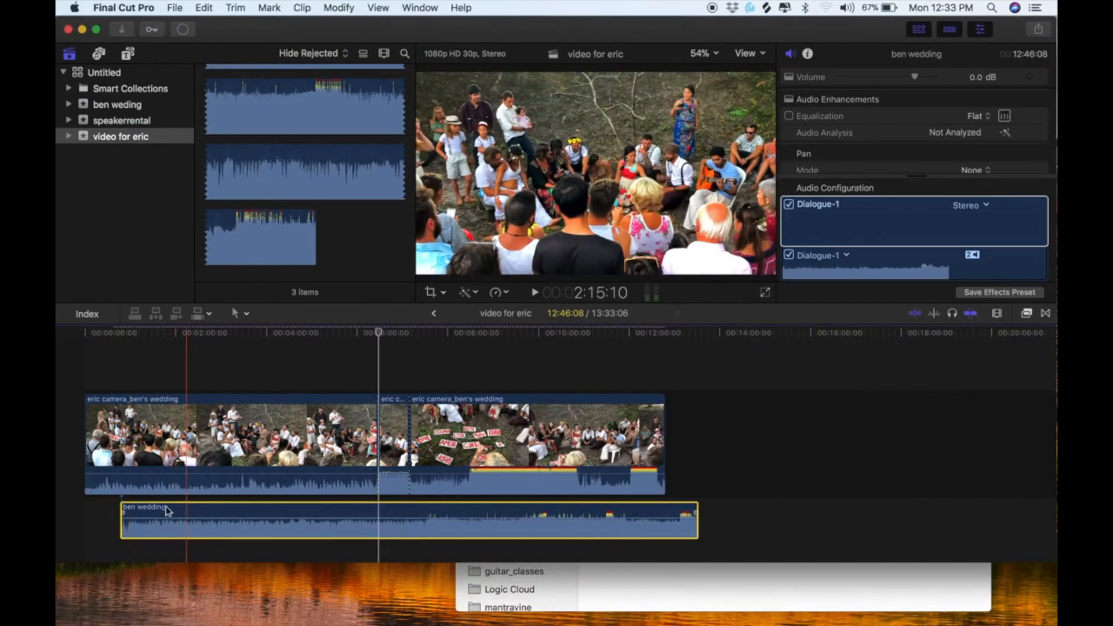
left_click_drag(167, 510, 133, 509)
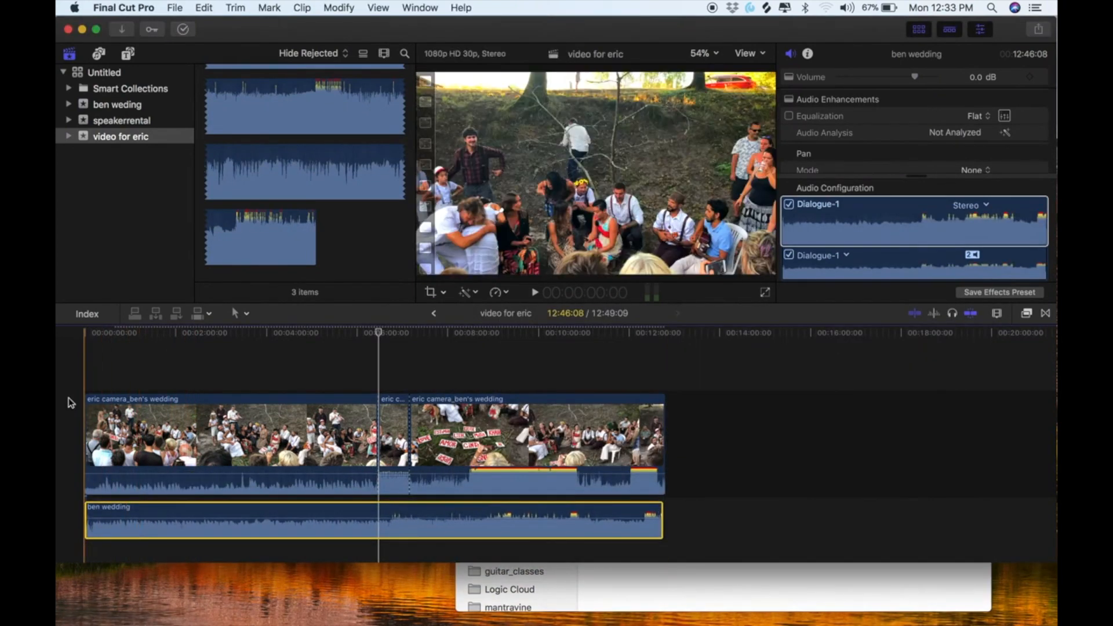
left_click(70, 400)
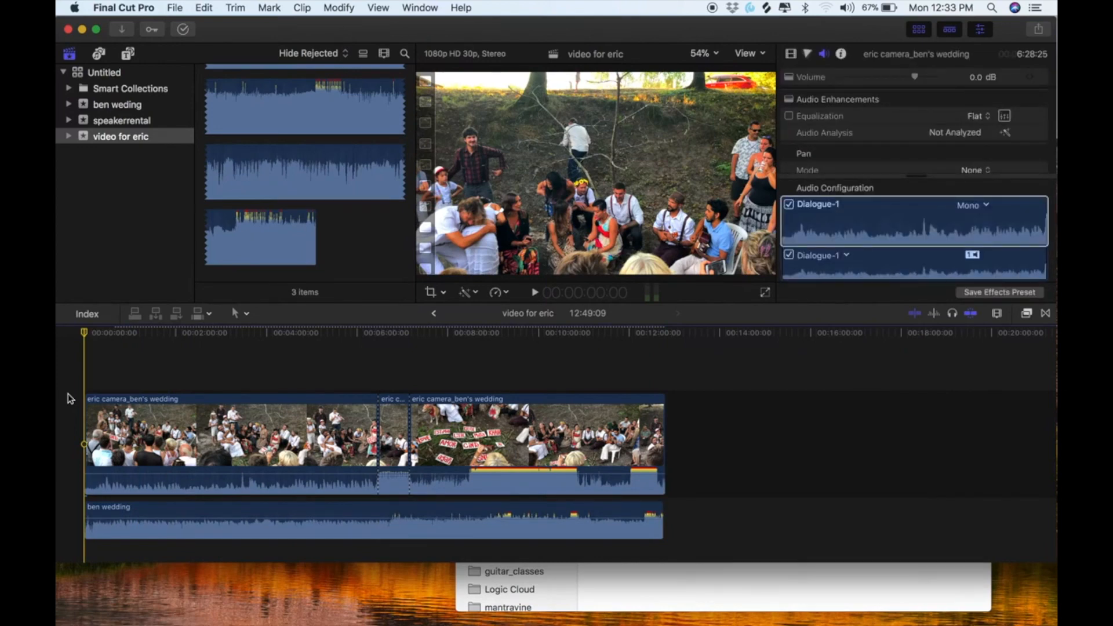
- Disable the ben wedding audio clip so only the camera clip's sound plays
key("super+equal")
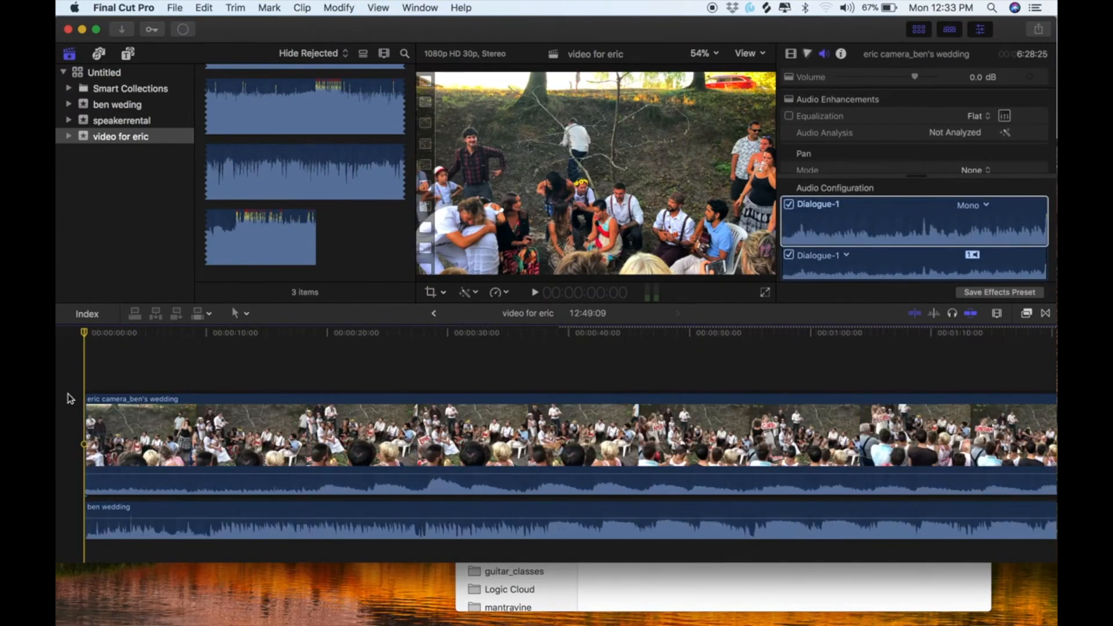
left_click(202, 426)
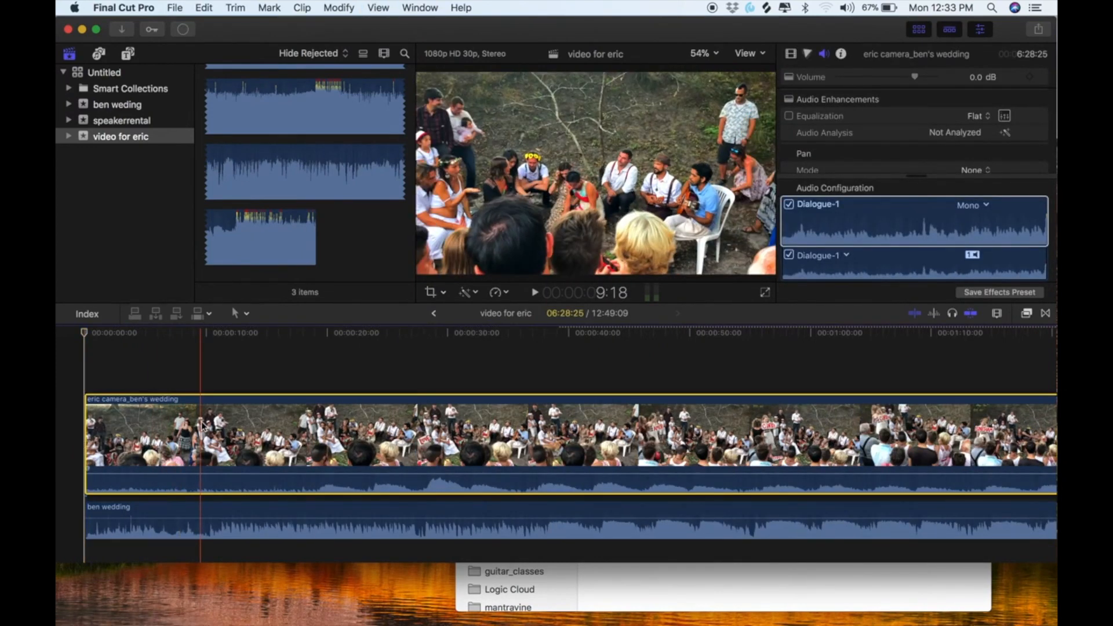
left_click(234, 517)
key("v")
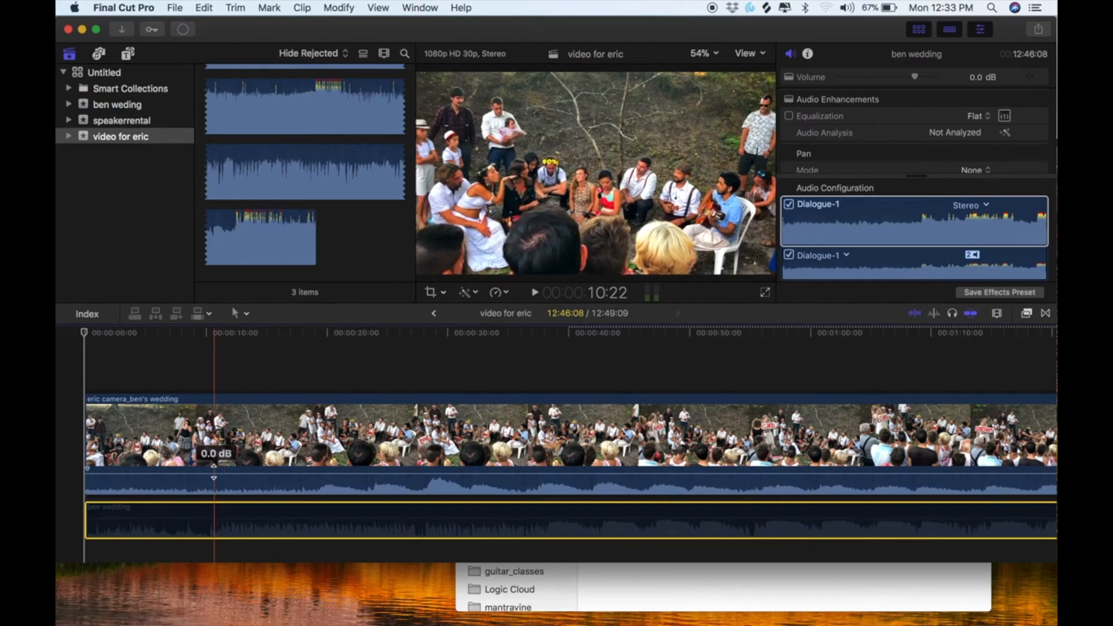
- Listen to the camera clip for a sync point and add a marker to it at 19:07
left_click(231, 464)
key("space")
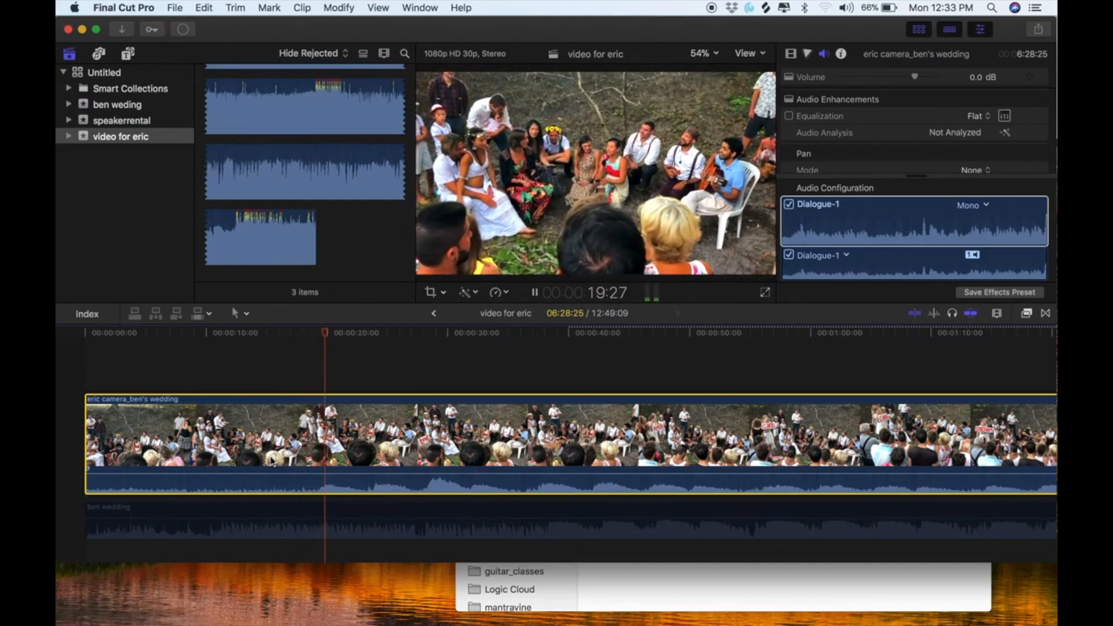
key("space")
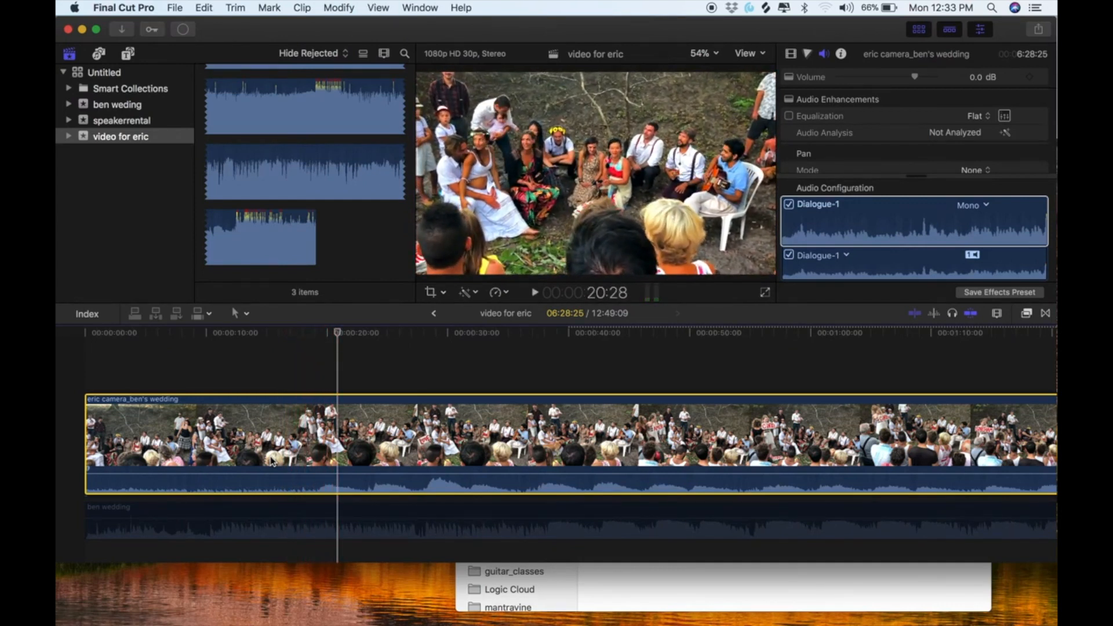
key("super+equal")
key("super+equal")
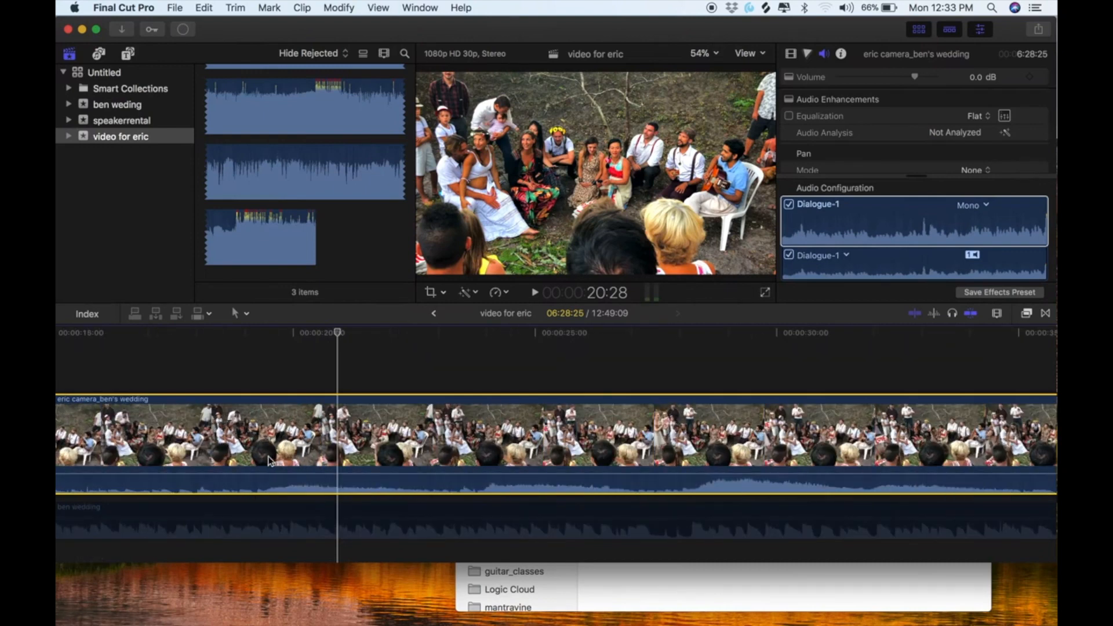
key("space")
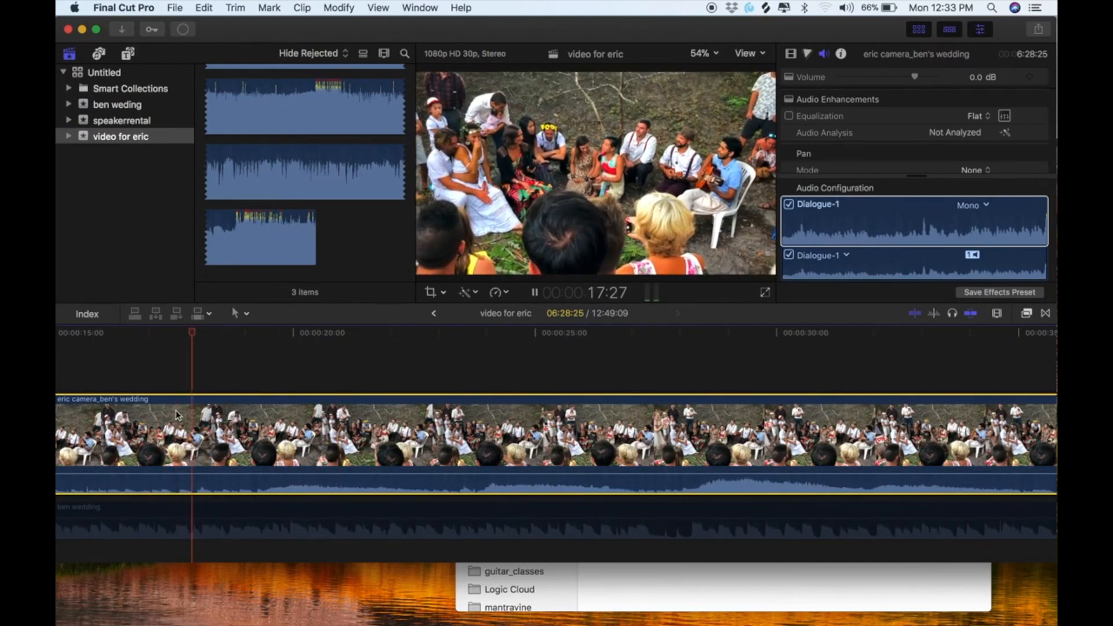
key("space")
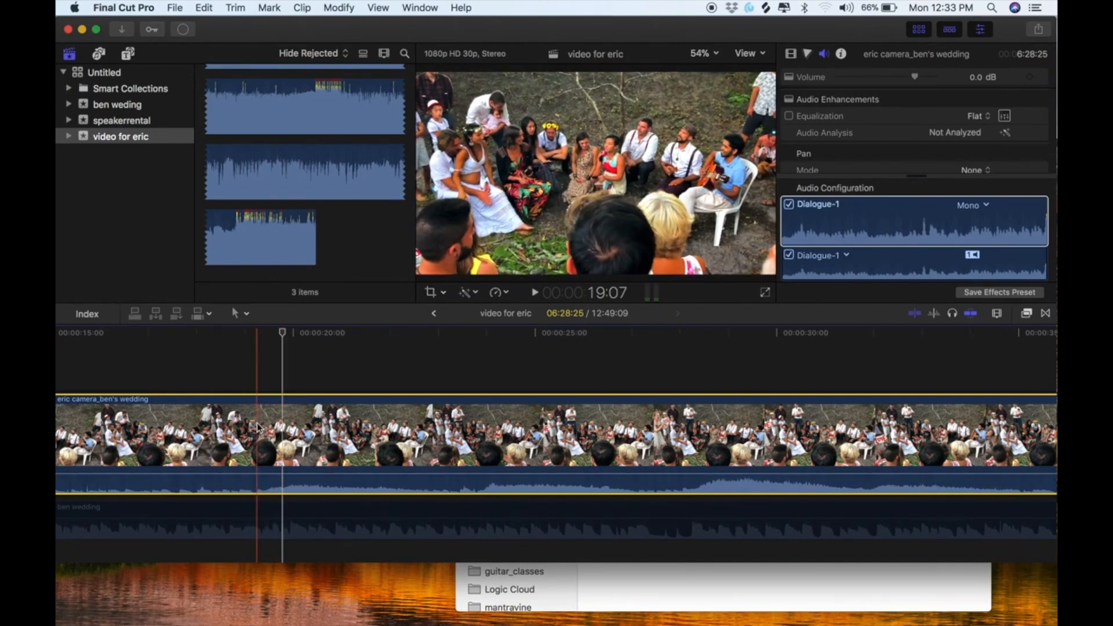
left_click(257, 376)
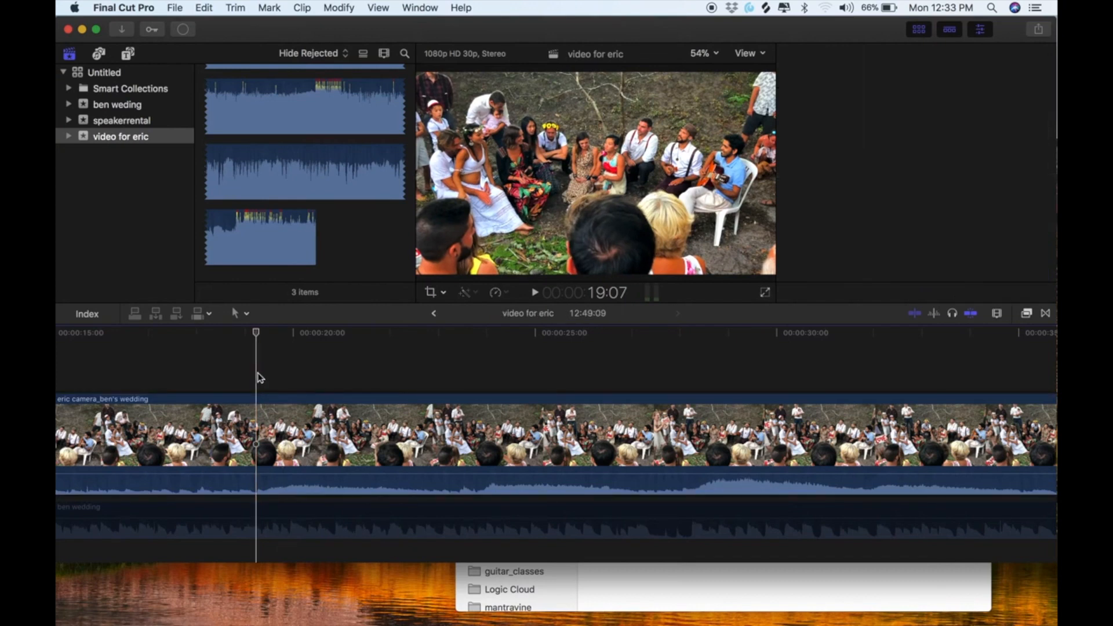
left_click(262, 418)
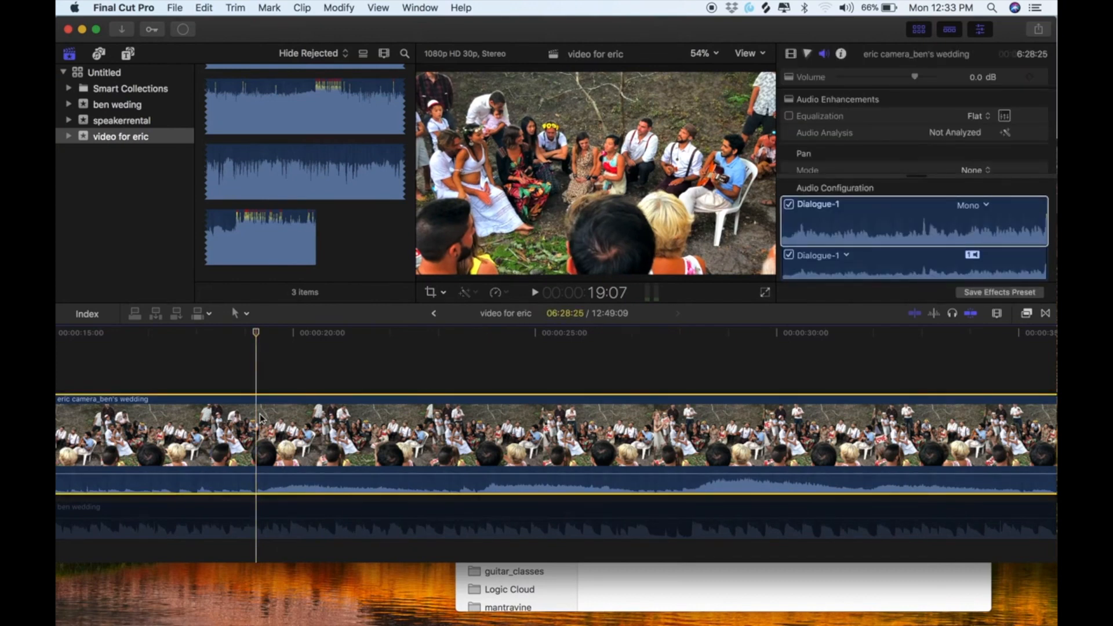
key("m")
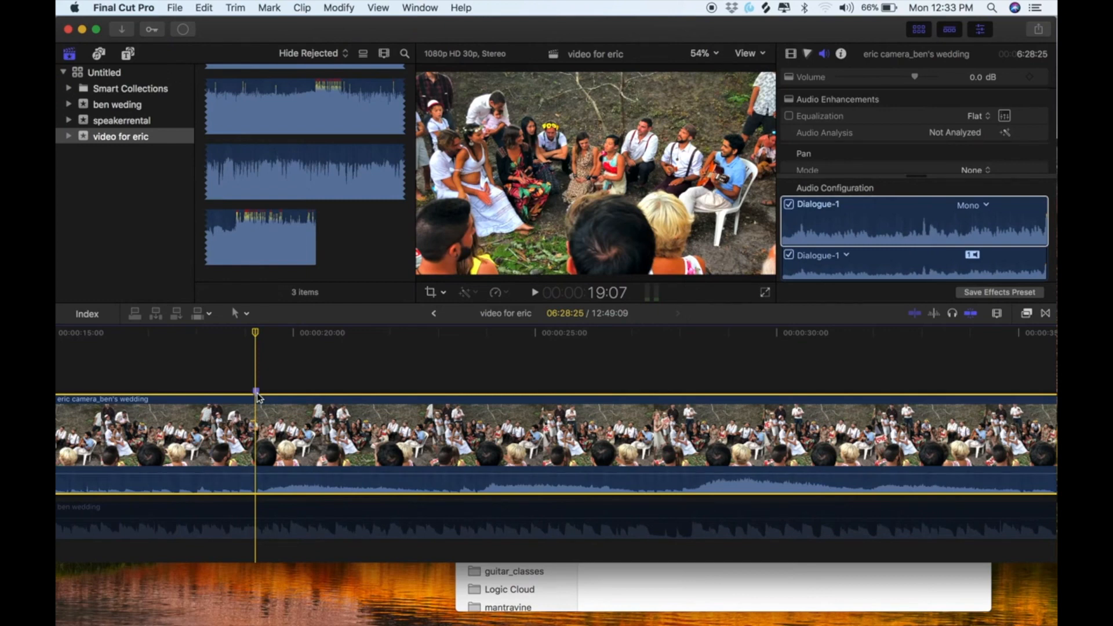
- Re-enable the ben wedding audio clip and disable the first camera clip to hear the separate recording alone
key("super+minus")
key("super+minus")
key("super+minus")
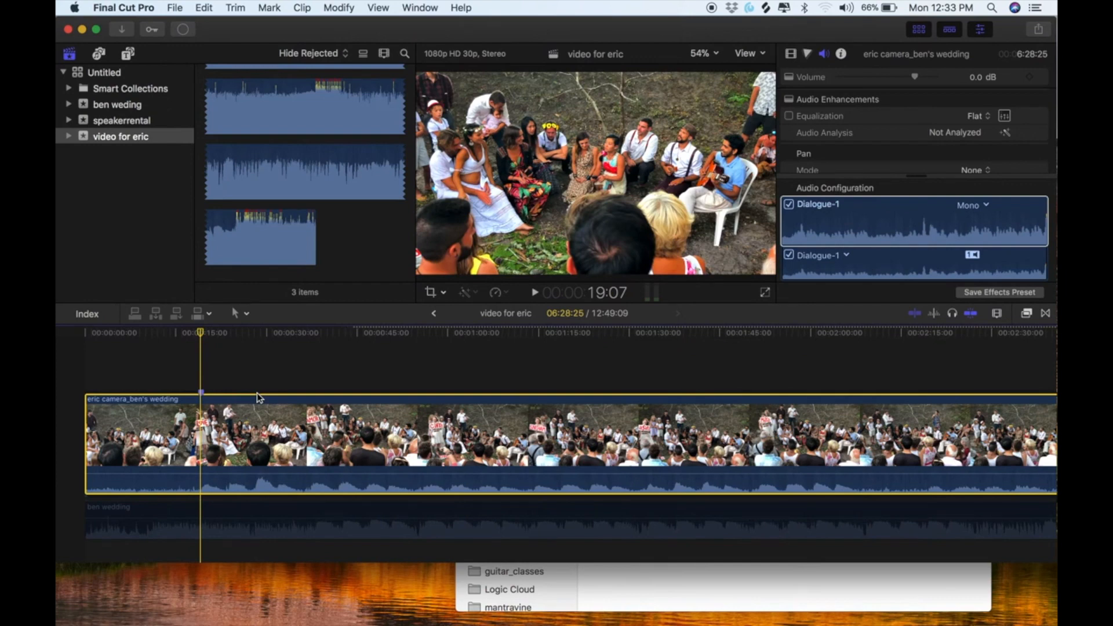
left_click(196, 511)
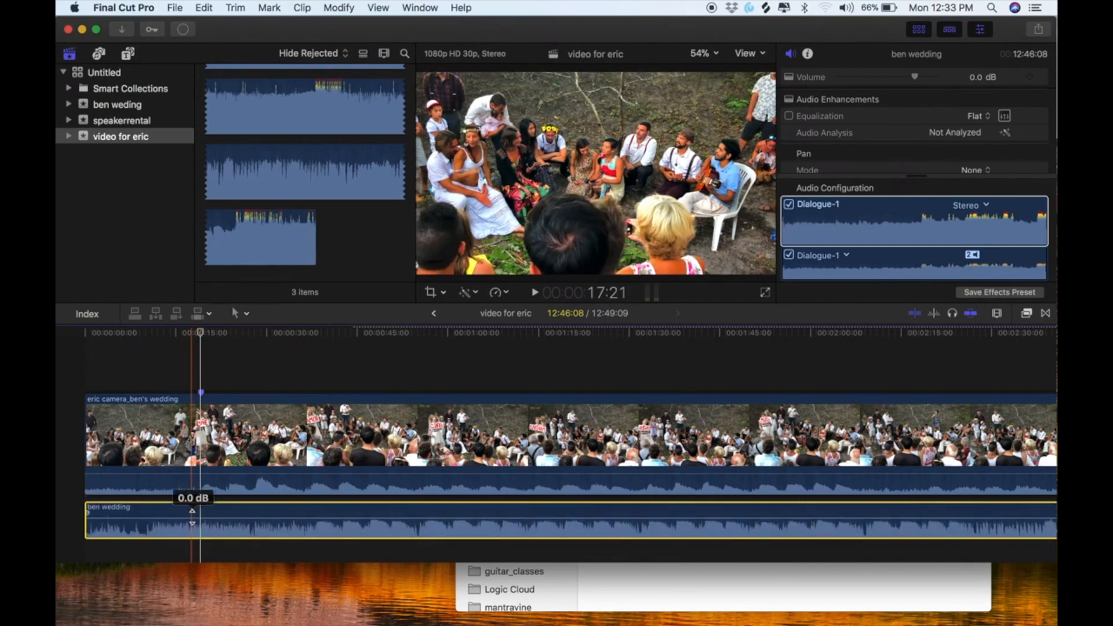
left_click(188, 445)
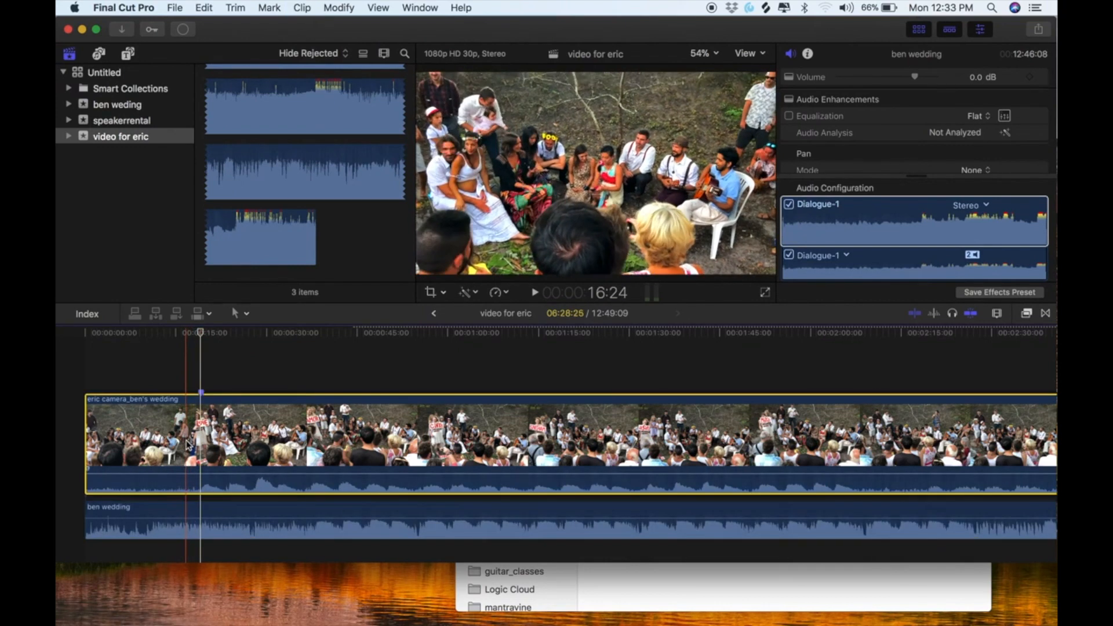
key("v")
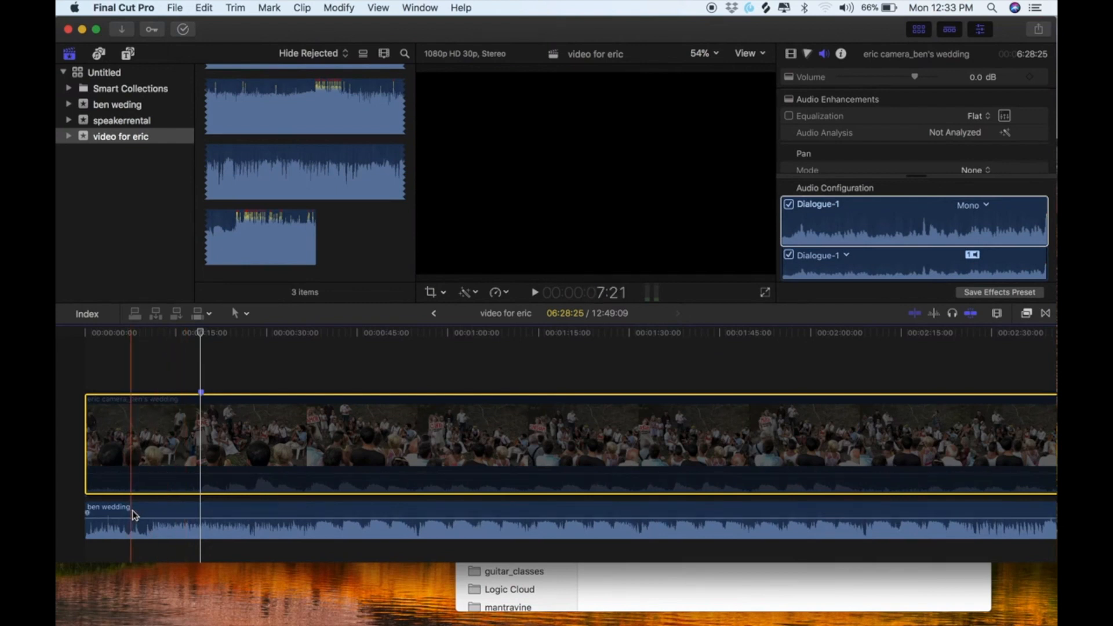
- Listen to the ben wedding audio for the same sync point and add a marker to that clip at 38:11
key("space")
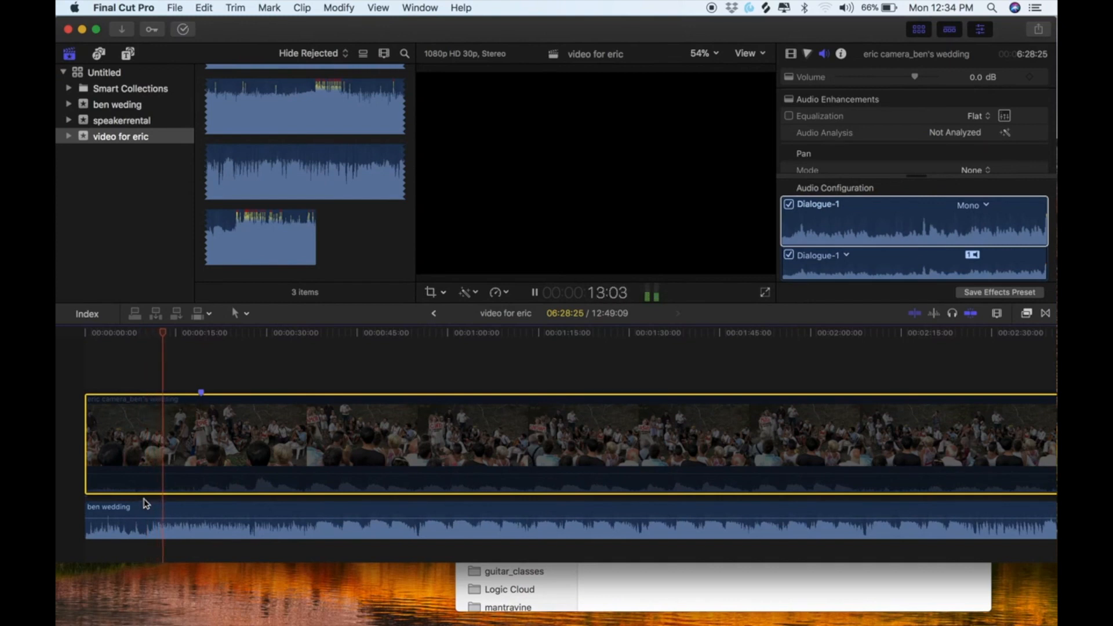
left_click(225, 373)
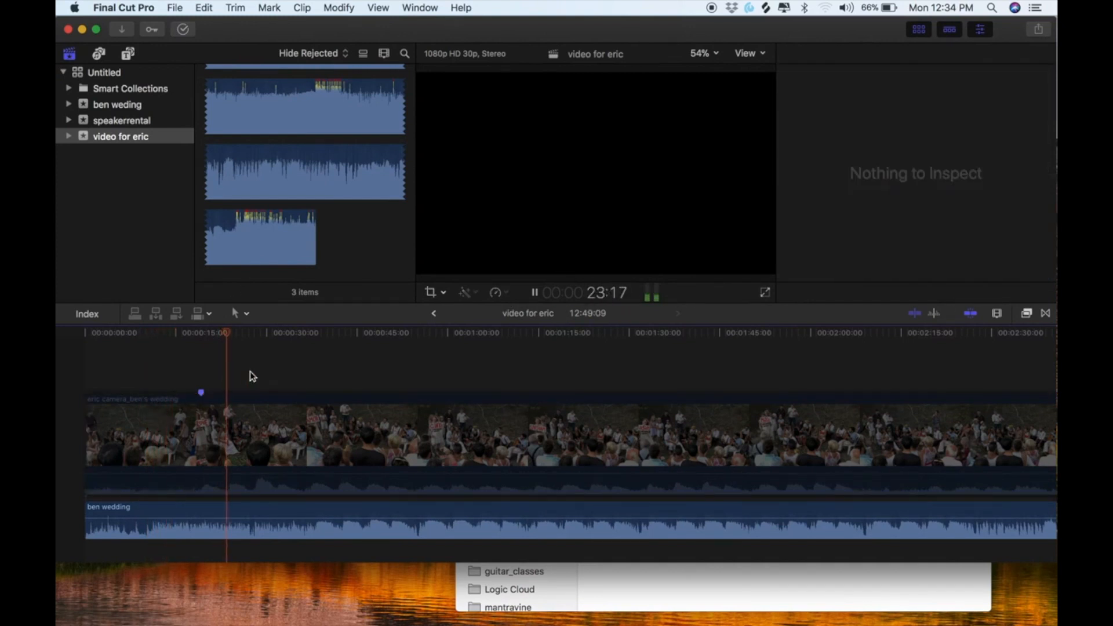
left_click(249, 374)
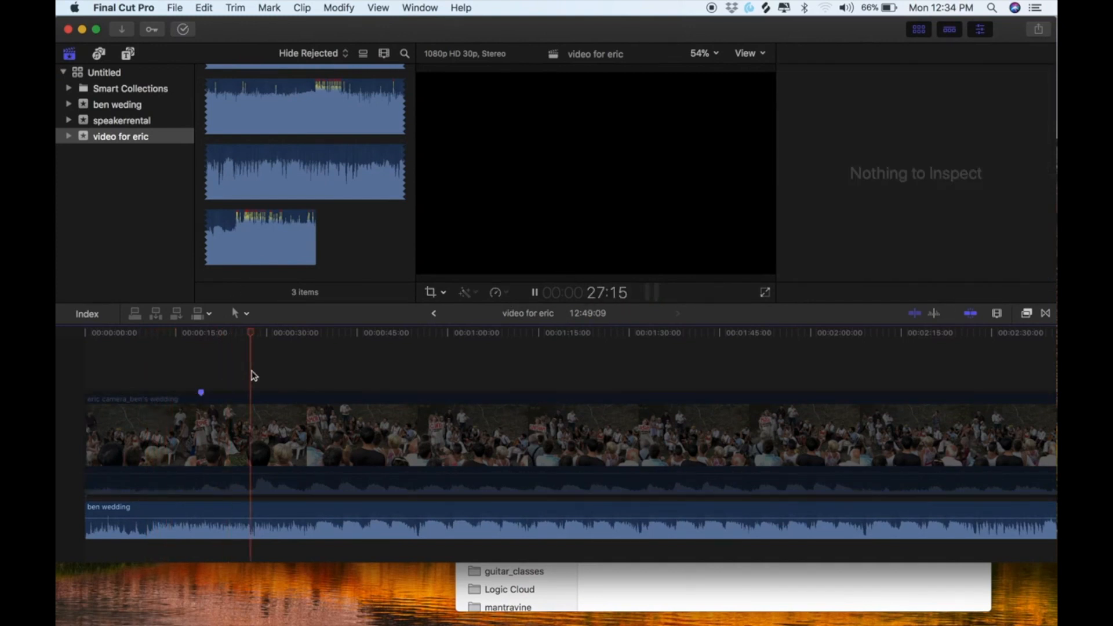
left_click(300, 376)
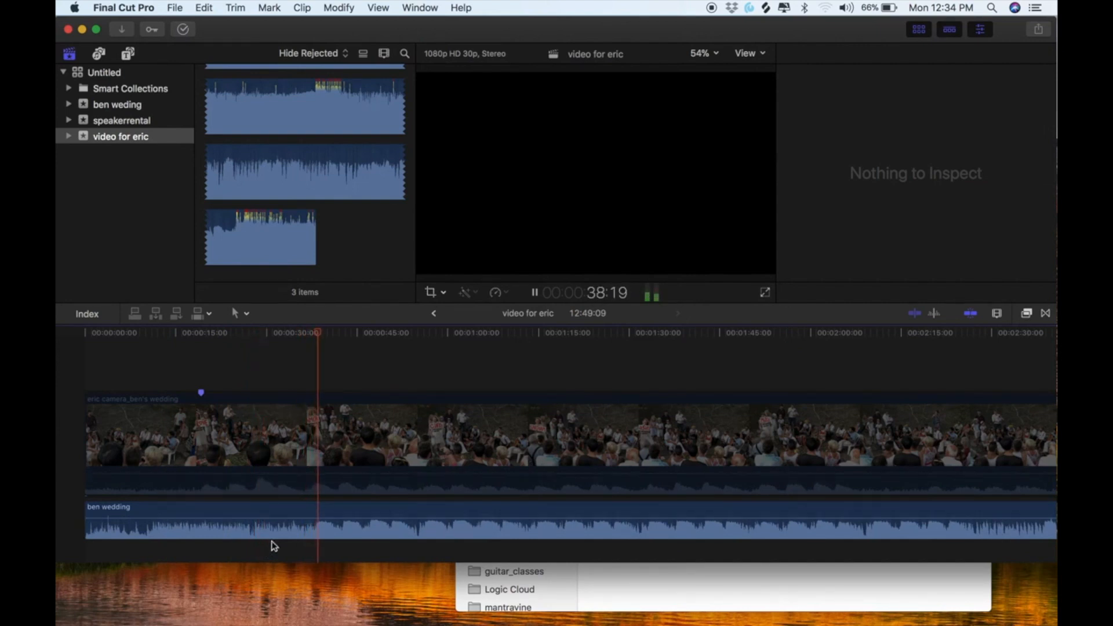
key("space")
key("super+equal")
key("super+equal")
key("super+equal")
key("super+equal")
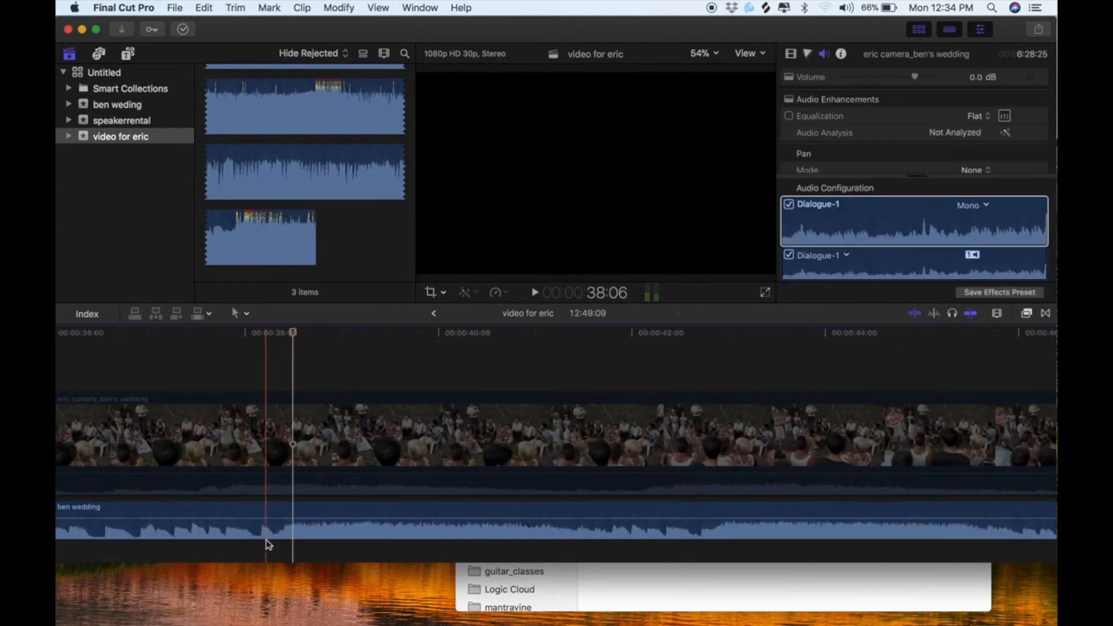
key("space")
key("space")
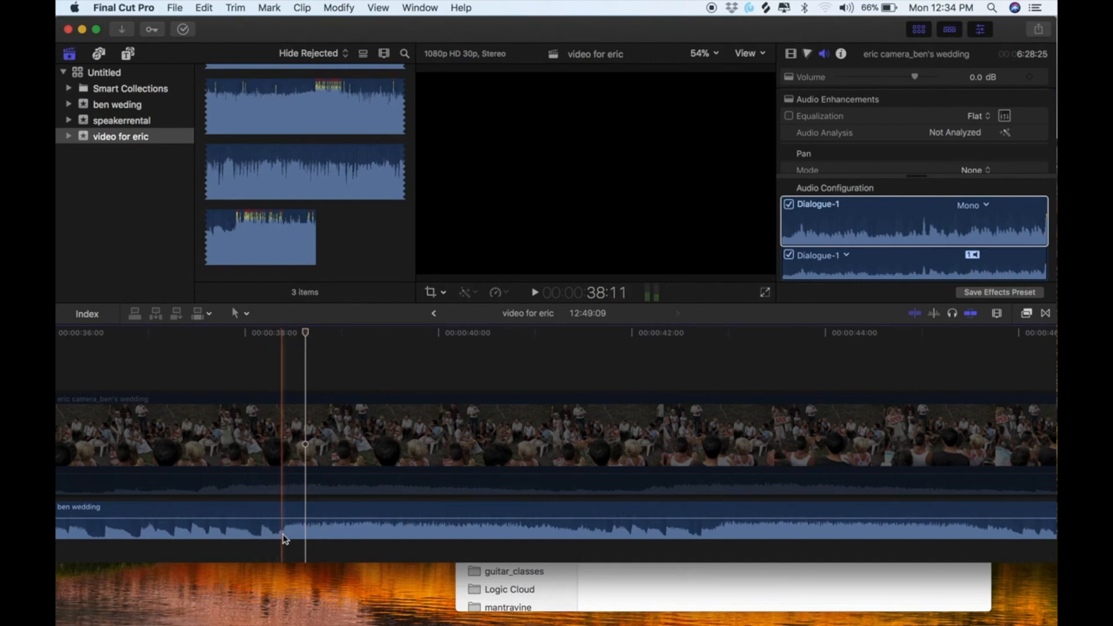
left_click(284, 536)
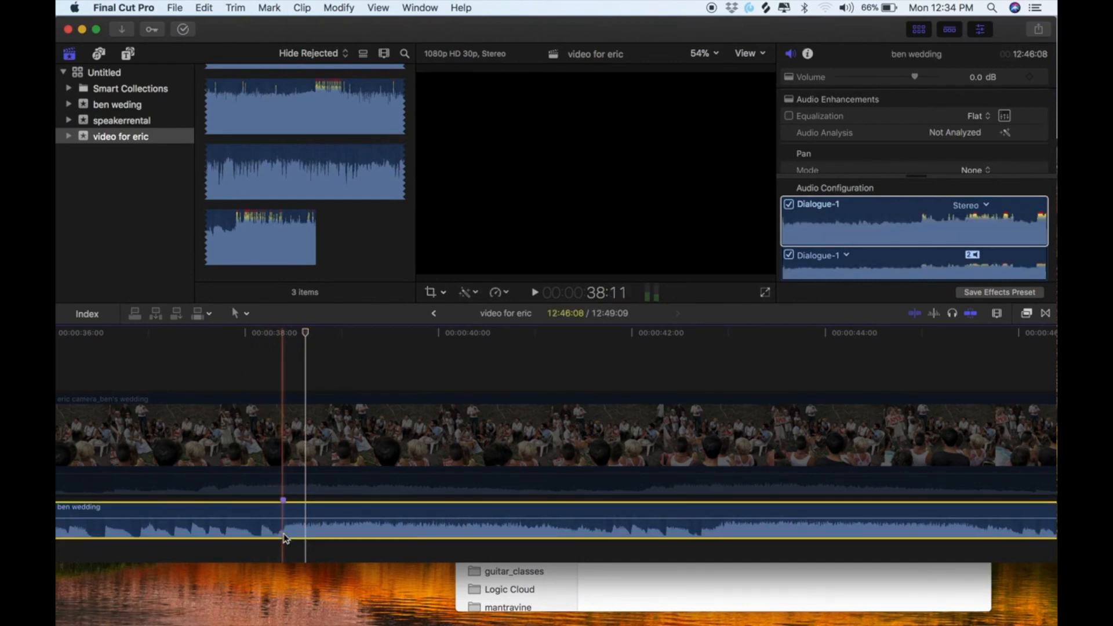
- Move the ben wedding audio clip along the timeline until its marker lines up with the camera clip's marker at 19:07
key("super+minus")
key("super+minus")
key("super+minus")
key("super+minus")
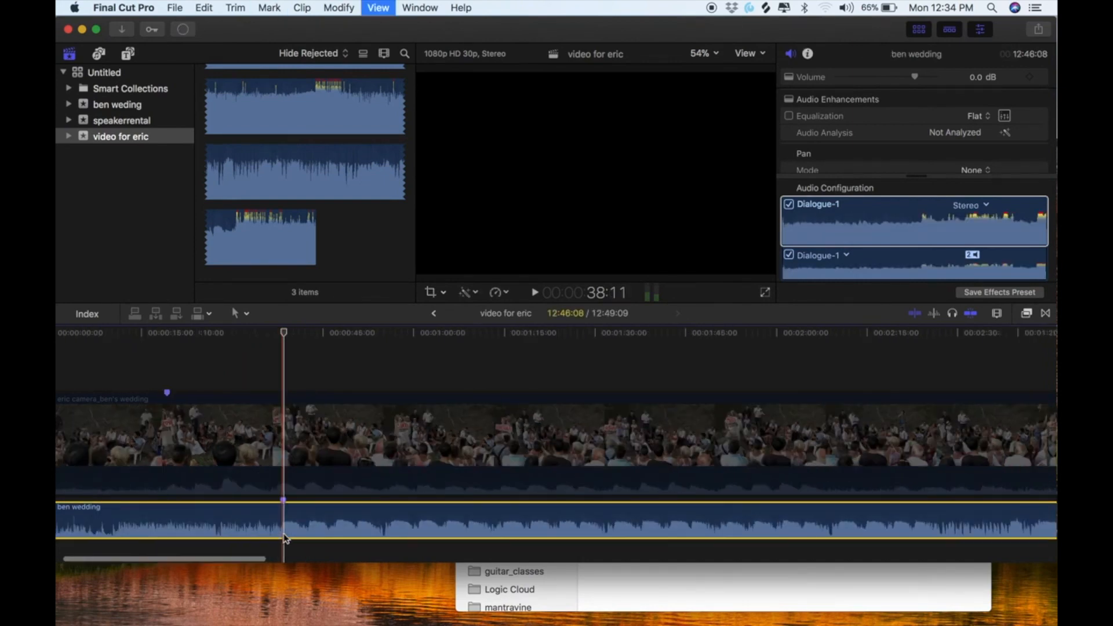
scroll(283, 536, "left", 3)
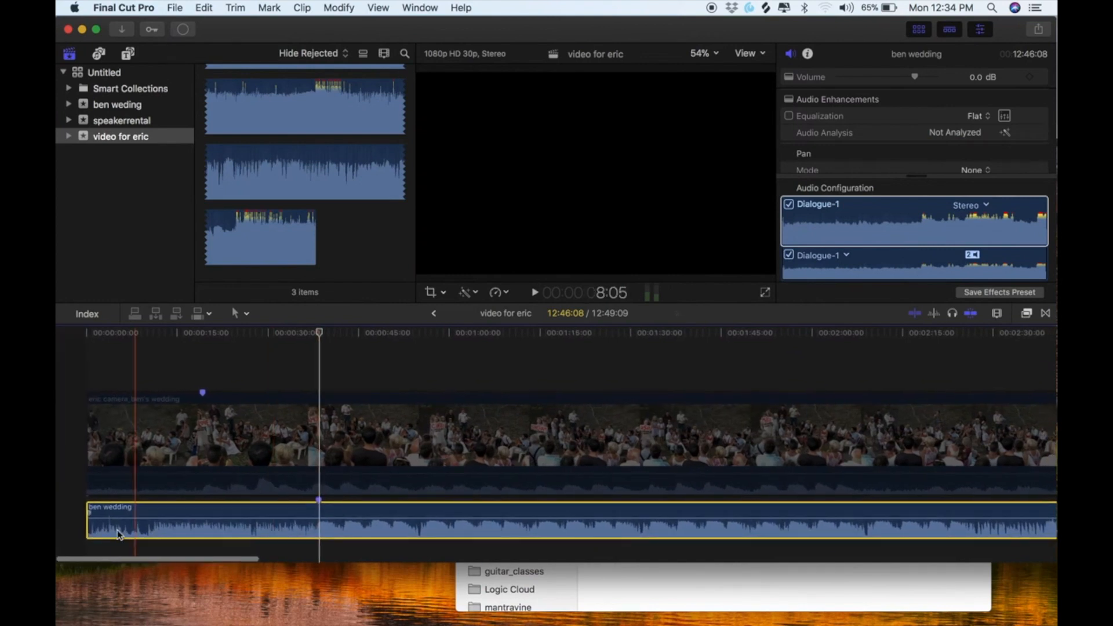
left_click(97, 531)
left_click_drag(97, 531, 293, 528)
left_click_drag(373, 511, 266, 510)
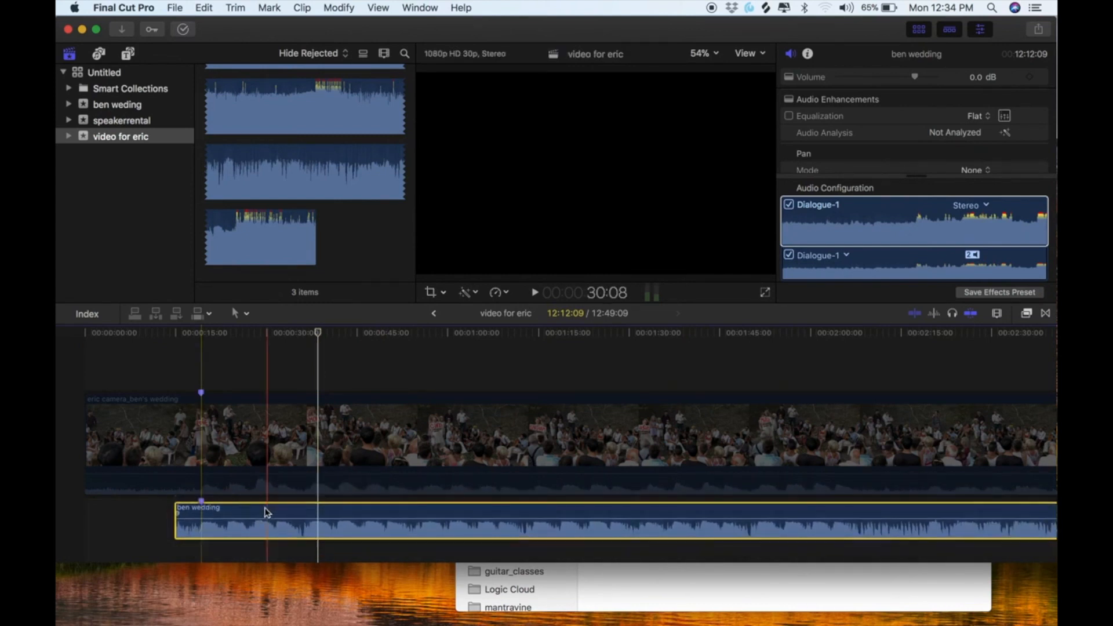
- Place the playhead on the aligned markers at 19:07 and re-enable the first camera clip
left_click(202, 357)
key("super+=")
key("super+=")
key("super+=")
key("super+=")
key("super+=")
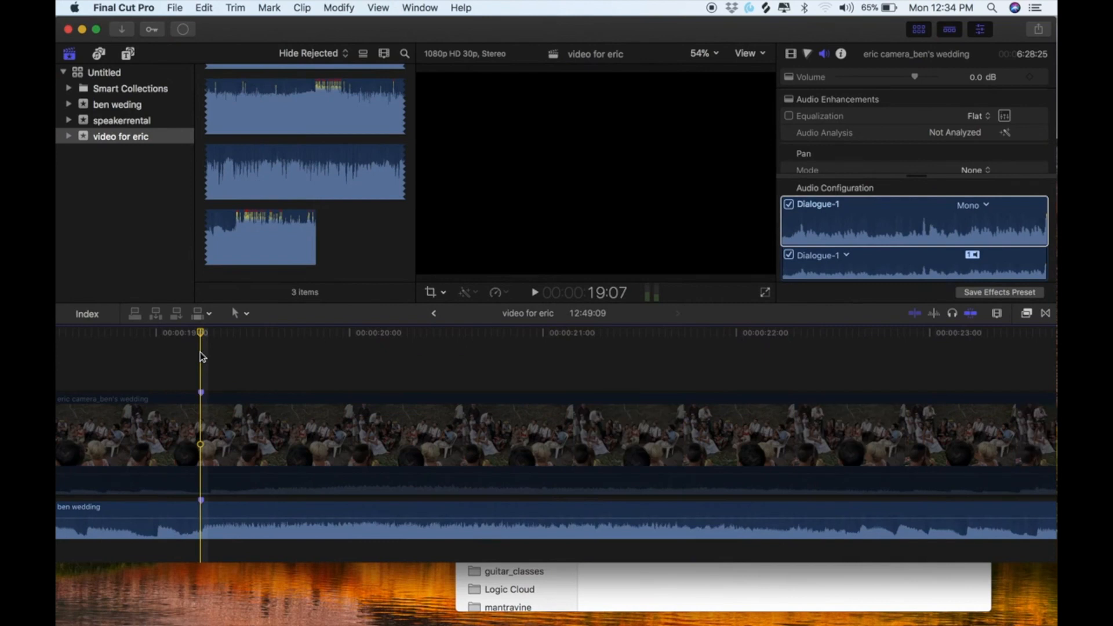
left_click(155, 468)
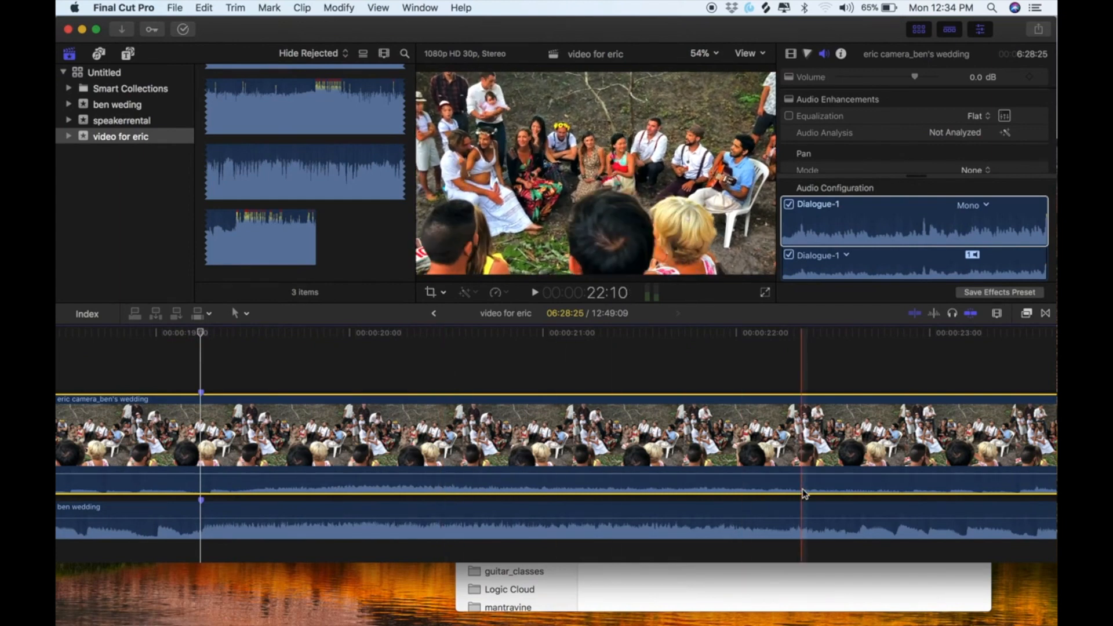
- Compare the timeline clip appearances and choose the one with large audio waveforms and a small filmstrip
left_click(998, 314)
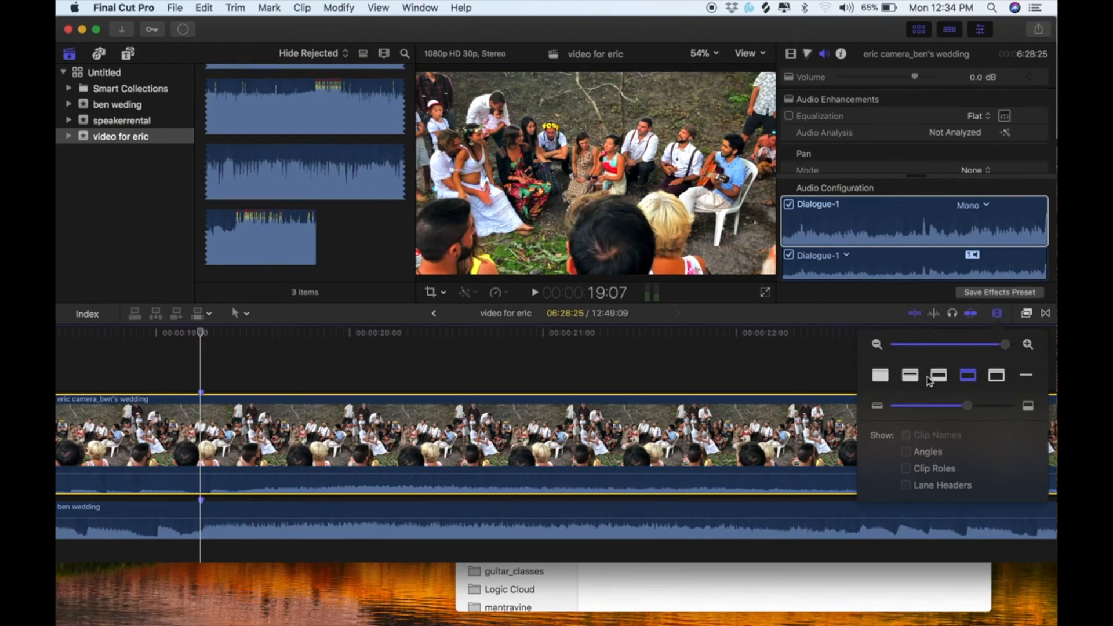
left_click(910, 375)
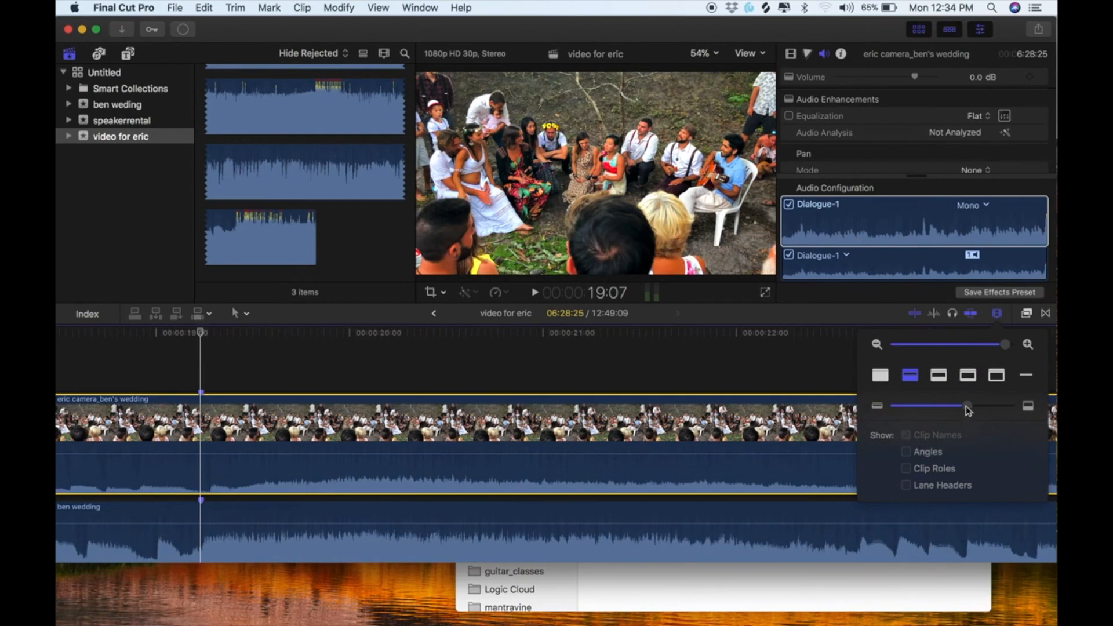
left_click(938, 376)
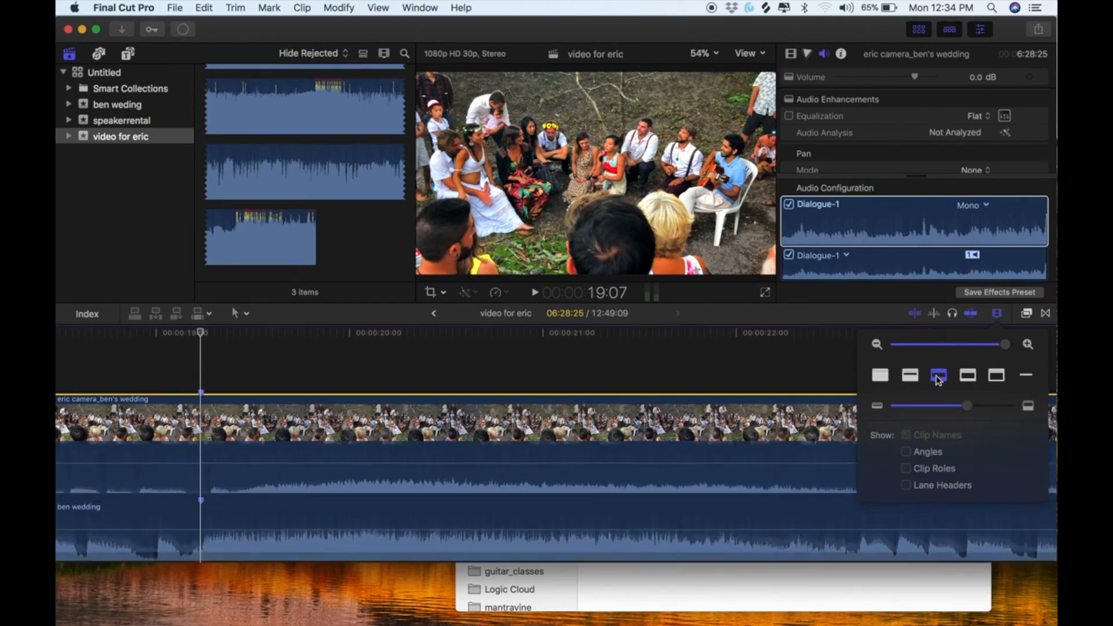
left_click(970, 378)
left_click(997, 376)
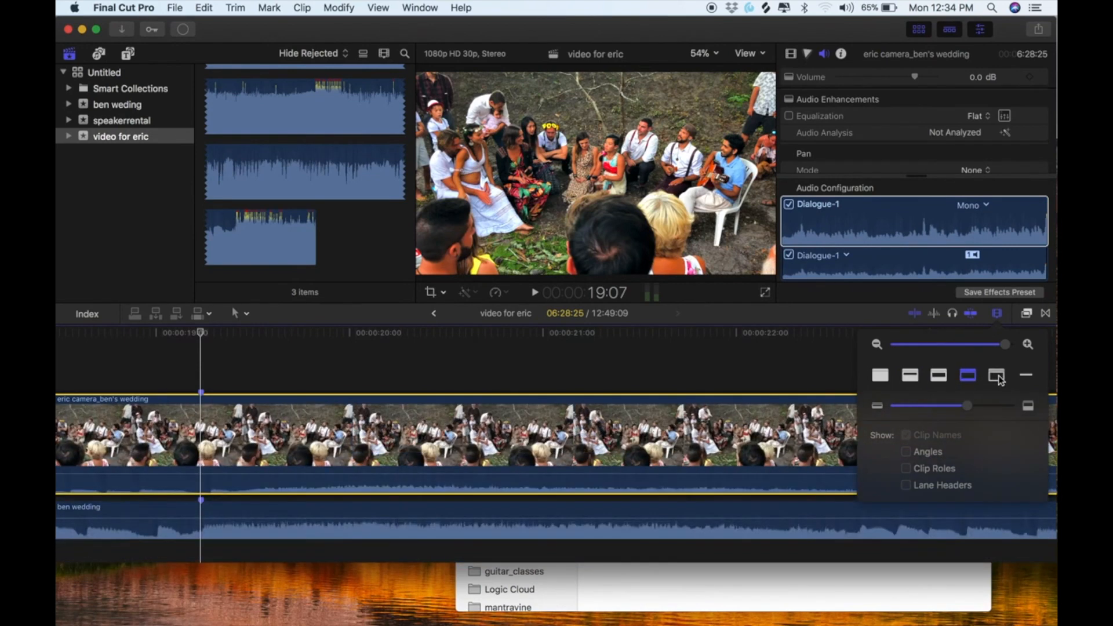
left_click(938, 376)
left_click(911, 376)
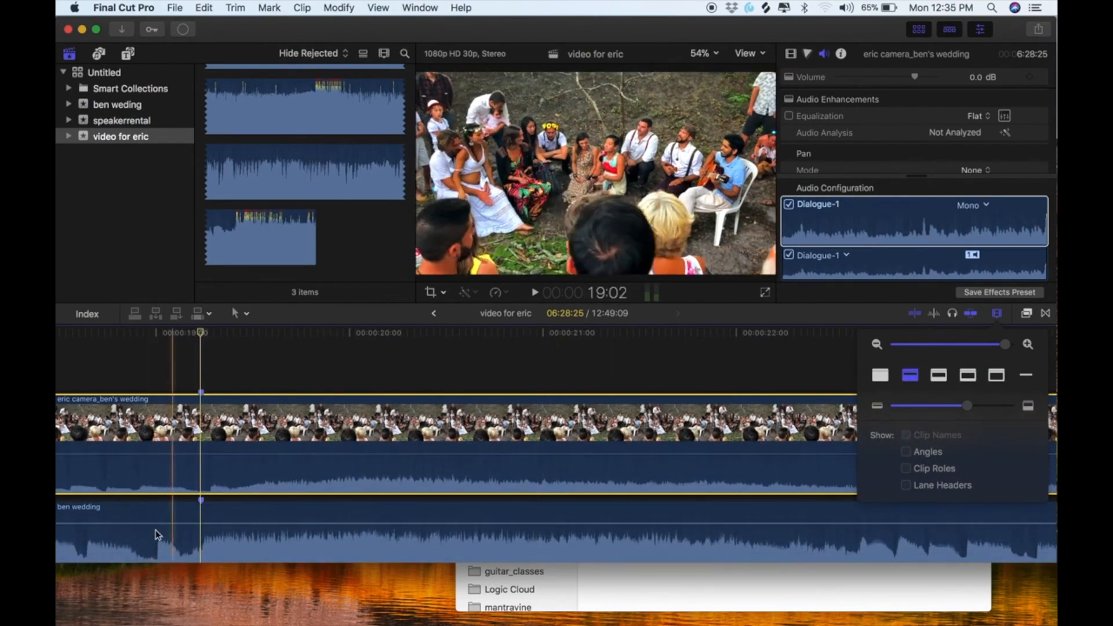
- Shift the ben wedding audio clip very slightly later to match the waveforms, and play both clips to check the sync
left_click_drag(229, 515, 238, 513)
key("space")
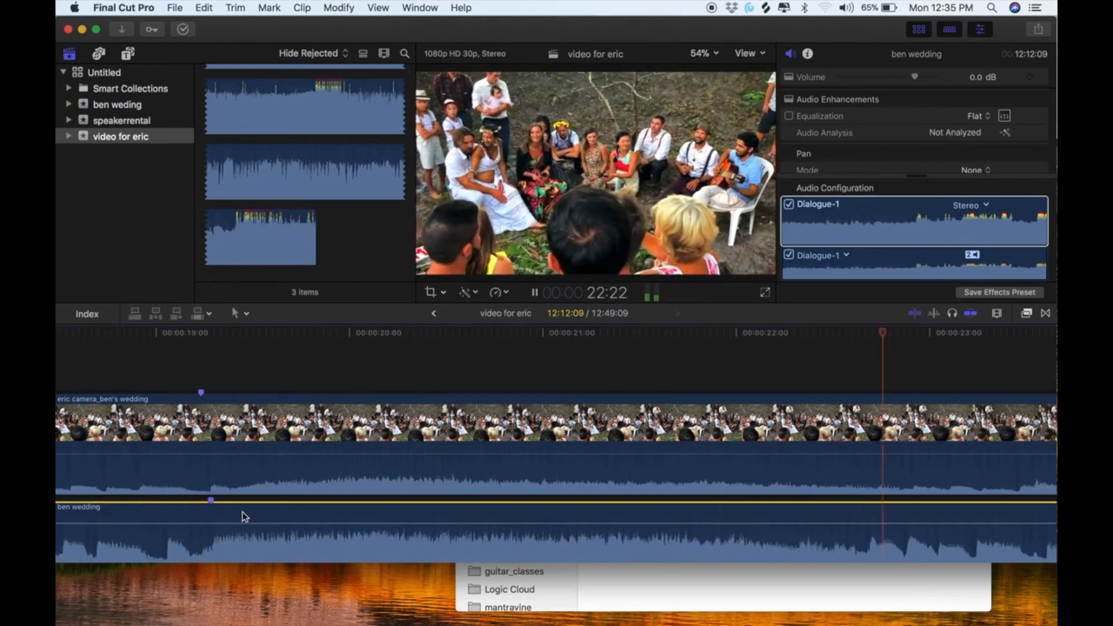
key("super+minus")
key("super+minus")
key("super+minus")
key("super+minus")
key("super+minus")
key("super+minus")
key("super+minus")
key("super+minus")
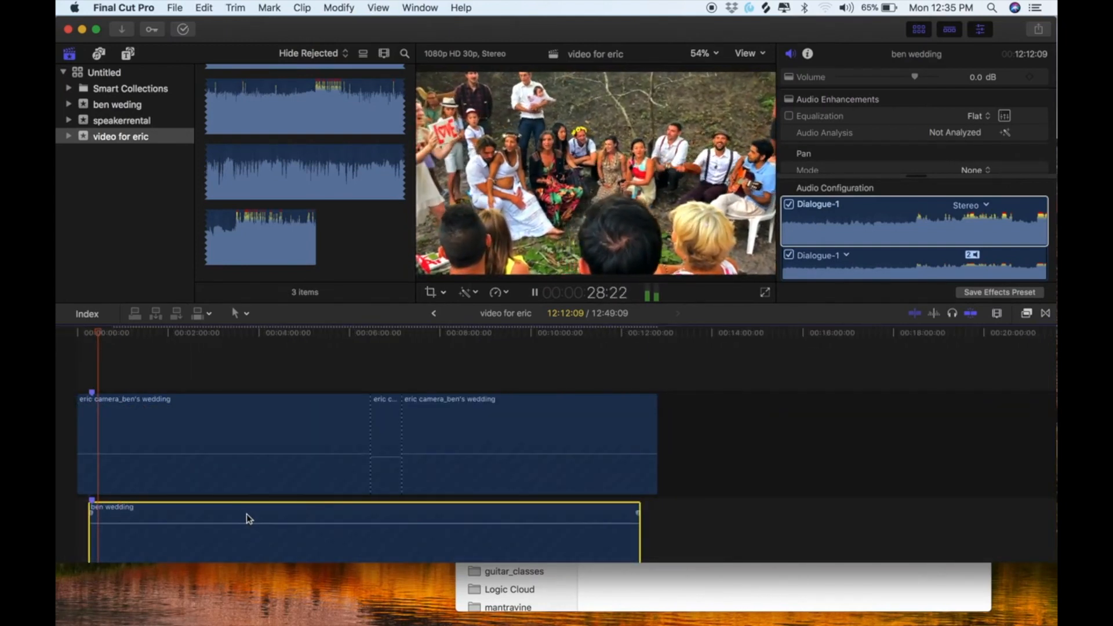
key("space")
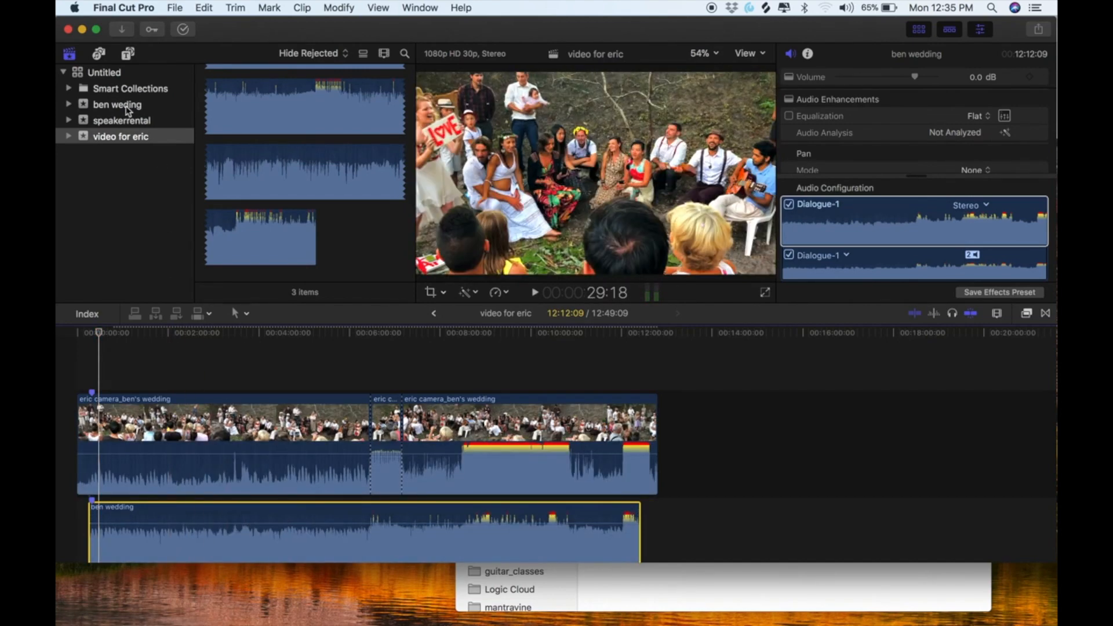
- Open the ben wedding project from the ben weding event and play its opening up to the "Love" title
left_click(126, 108)
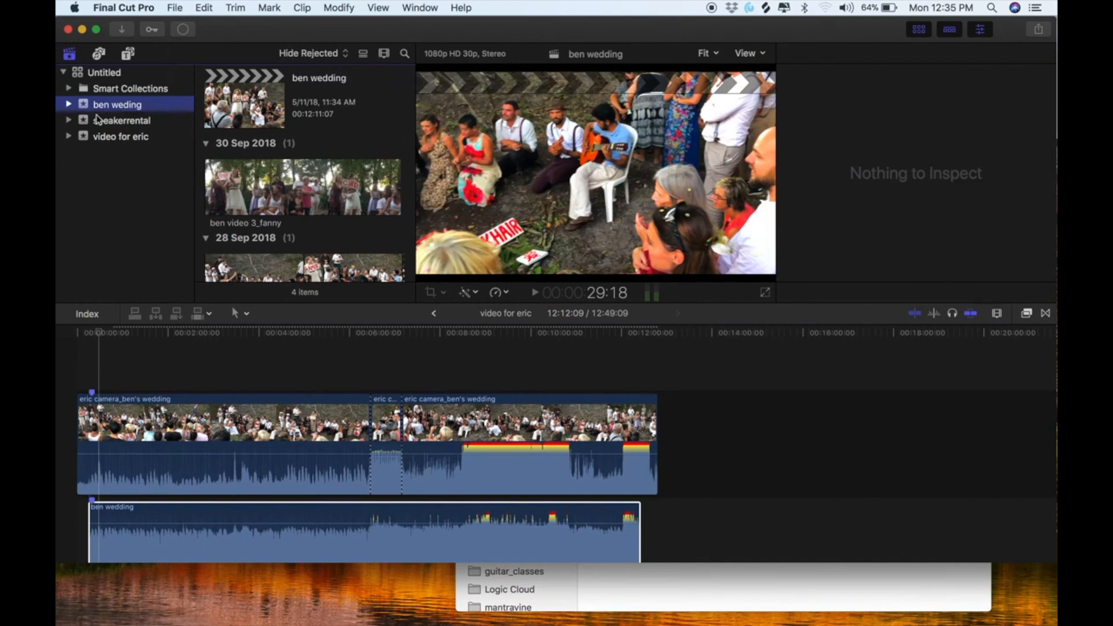
double_click(316, 75)
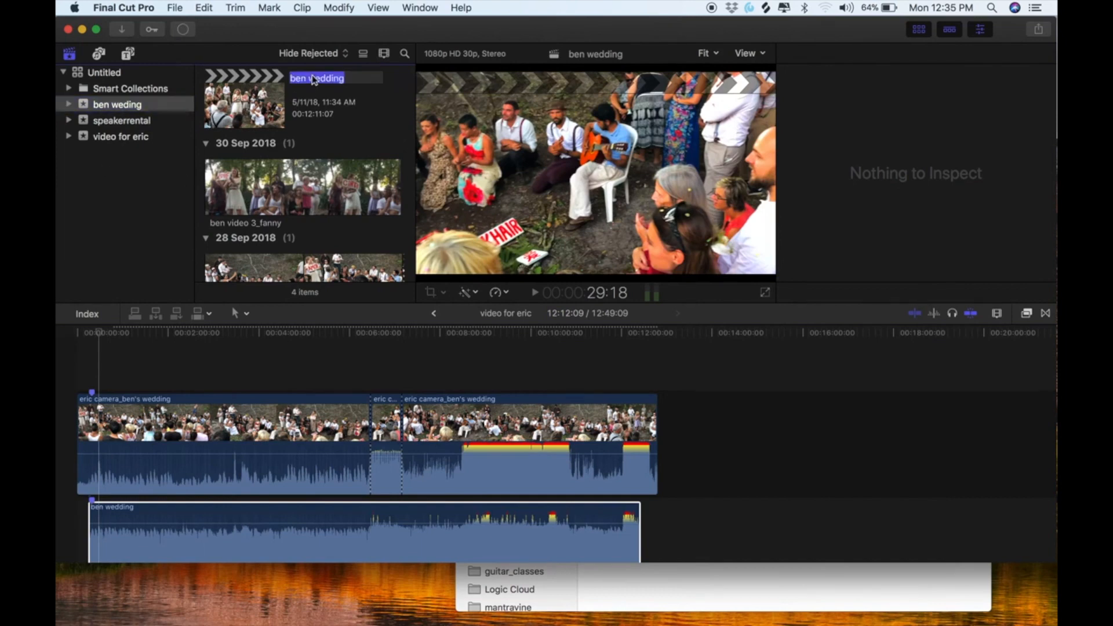
left_click(80, 378)
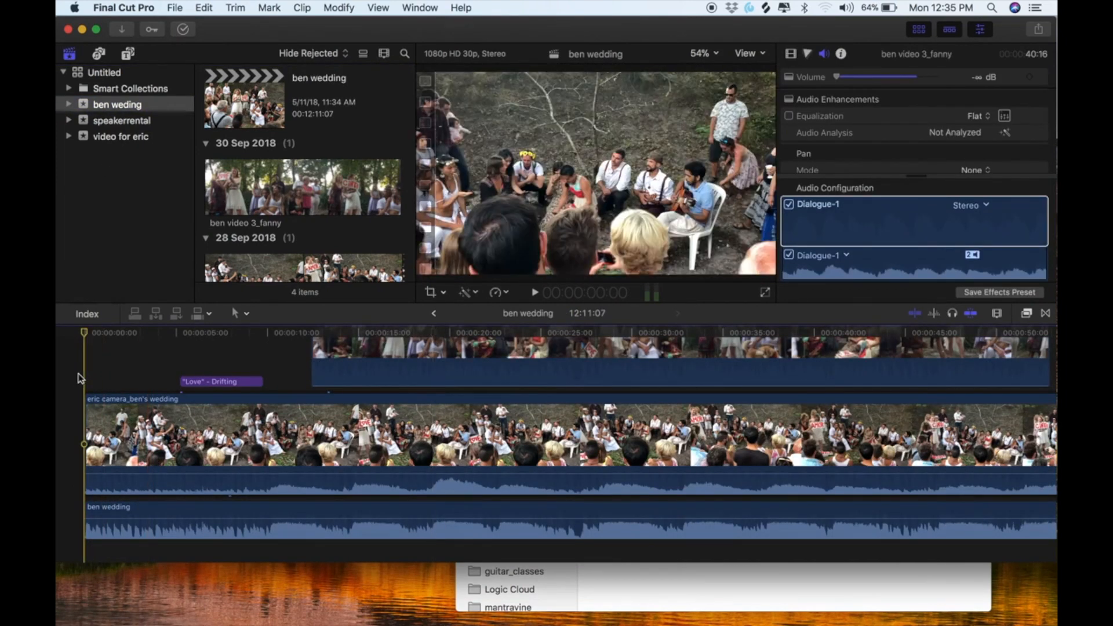
scroll(78, 378, "up", 3)
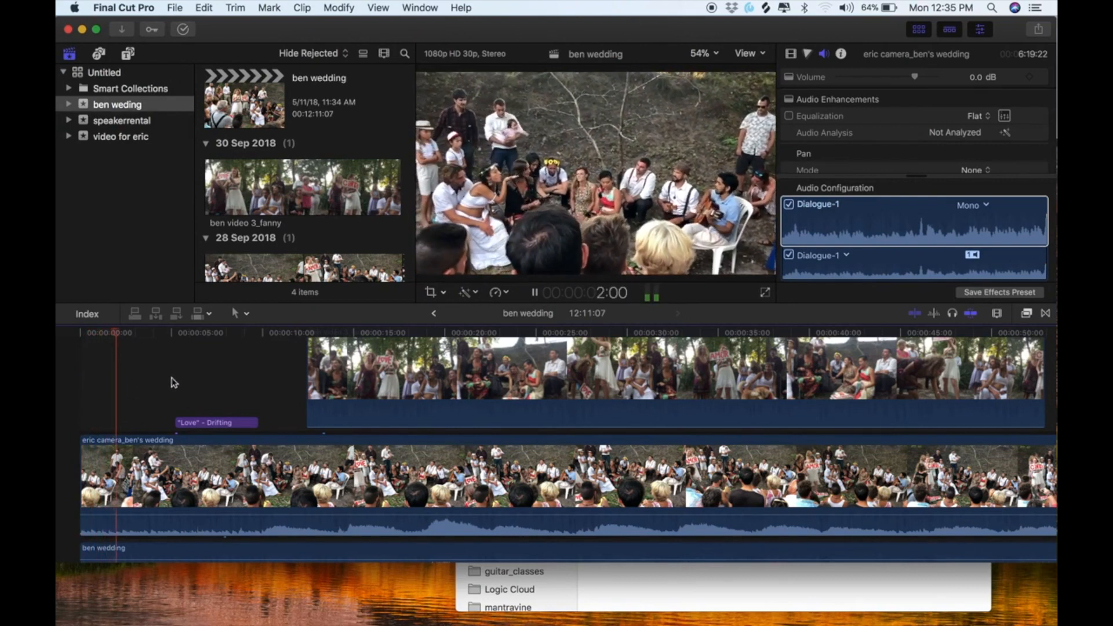
key("space")
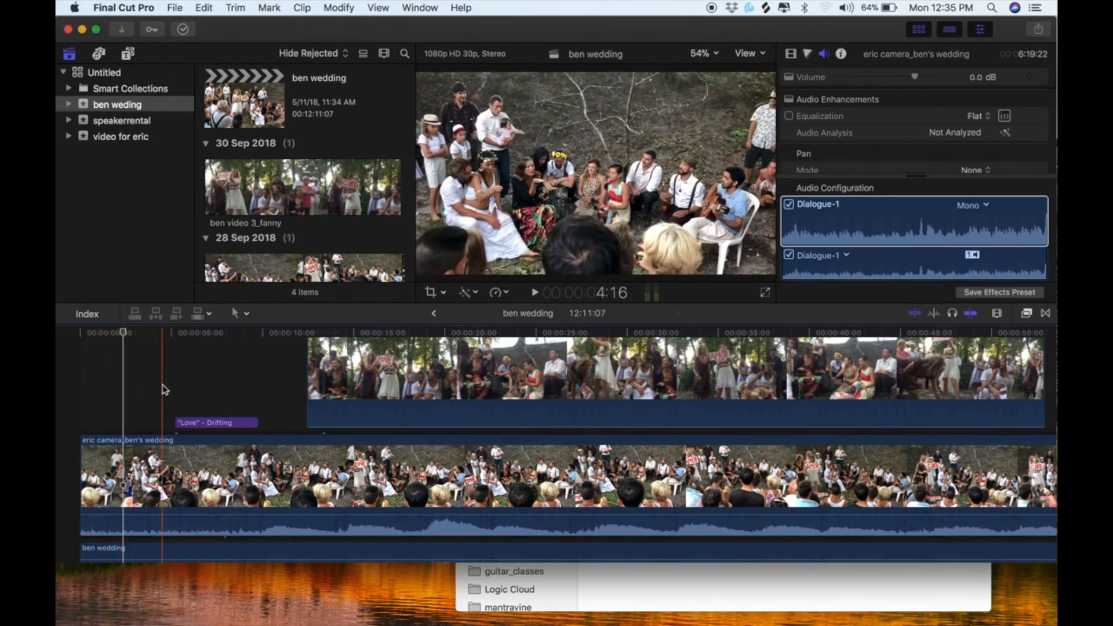
key("space")
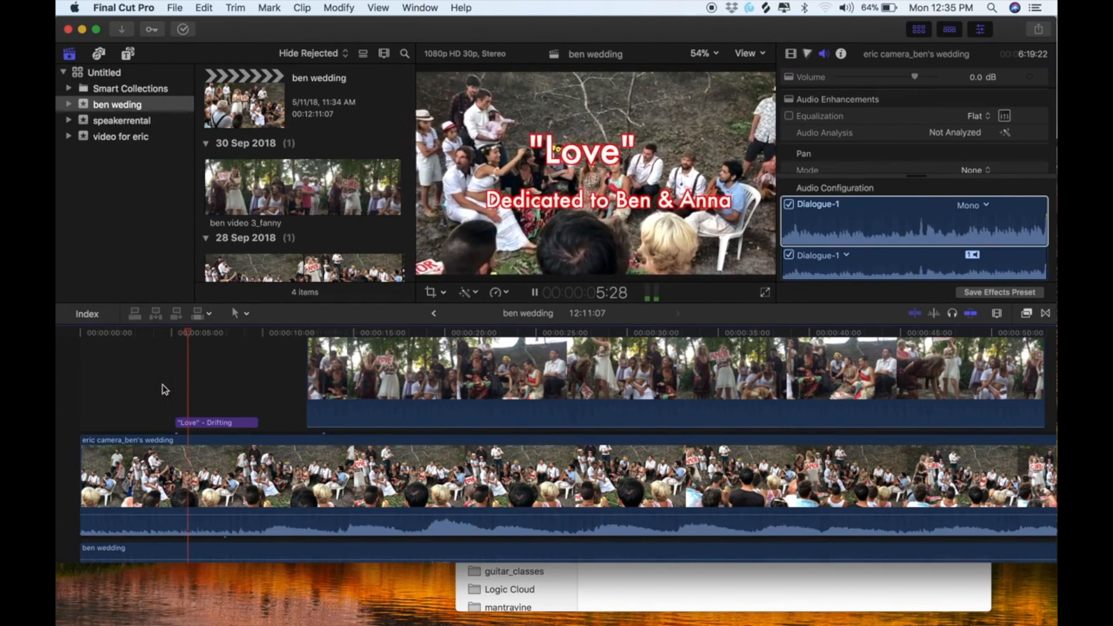
key("space")
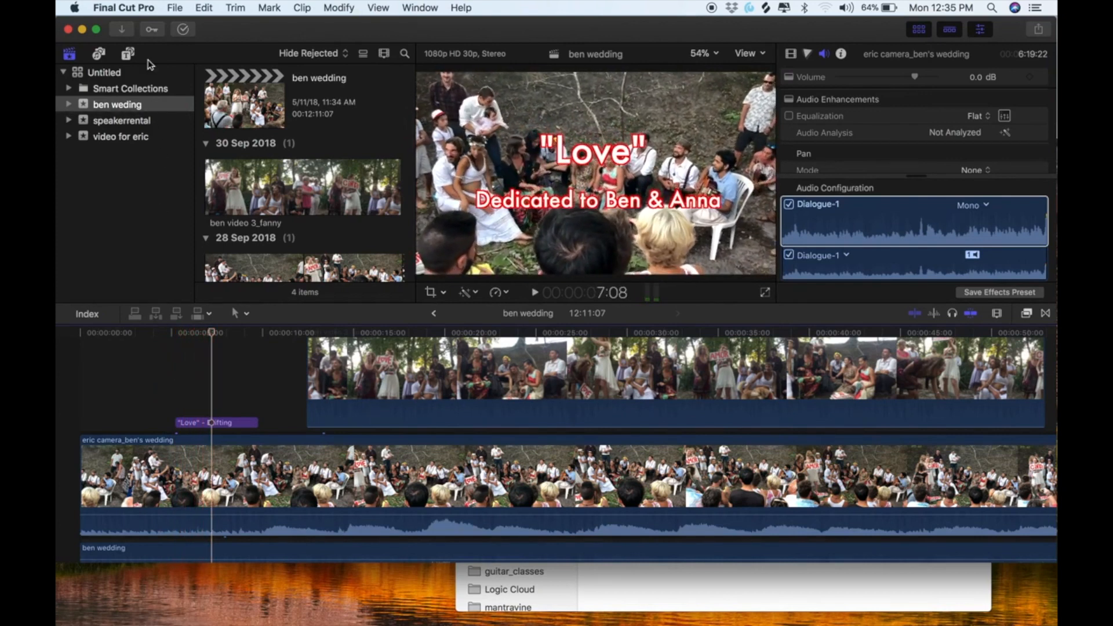
- Add a Basic Lower Third title near the project start, above the "Love" title, and preview it at about 1:08
left_click(129, 54)
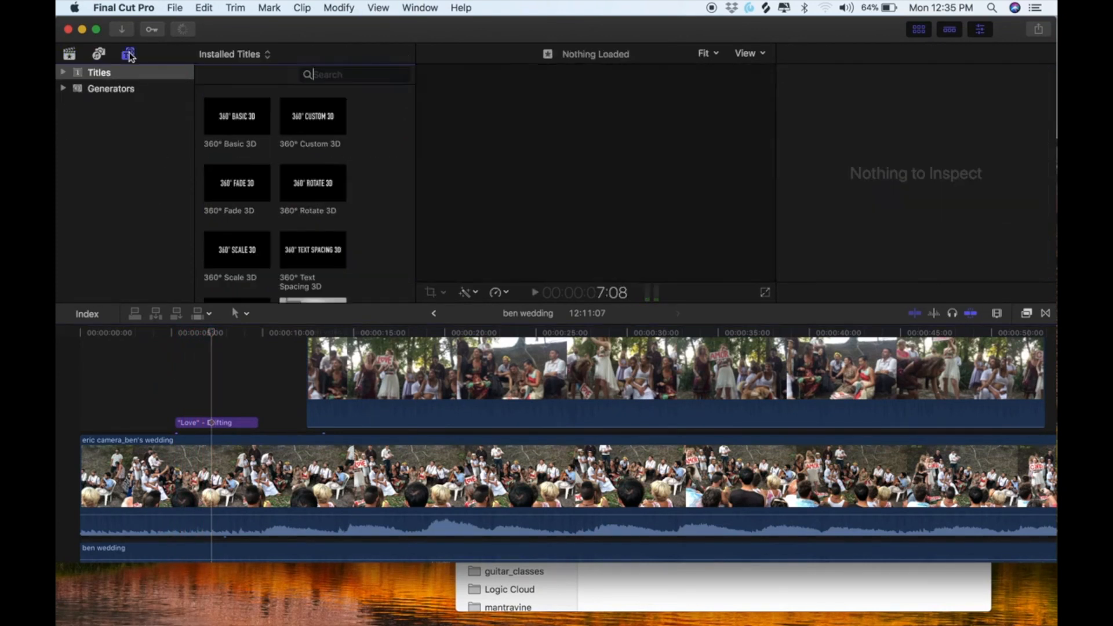
scroll(293, 195, "down", 10)
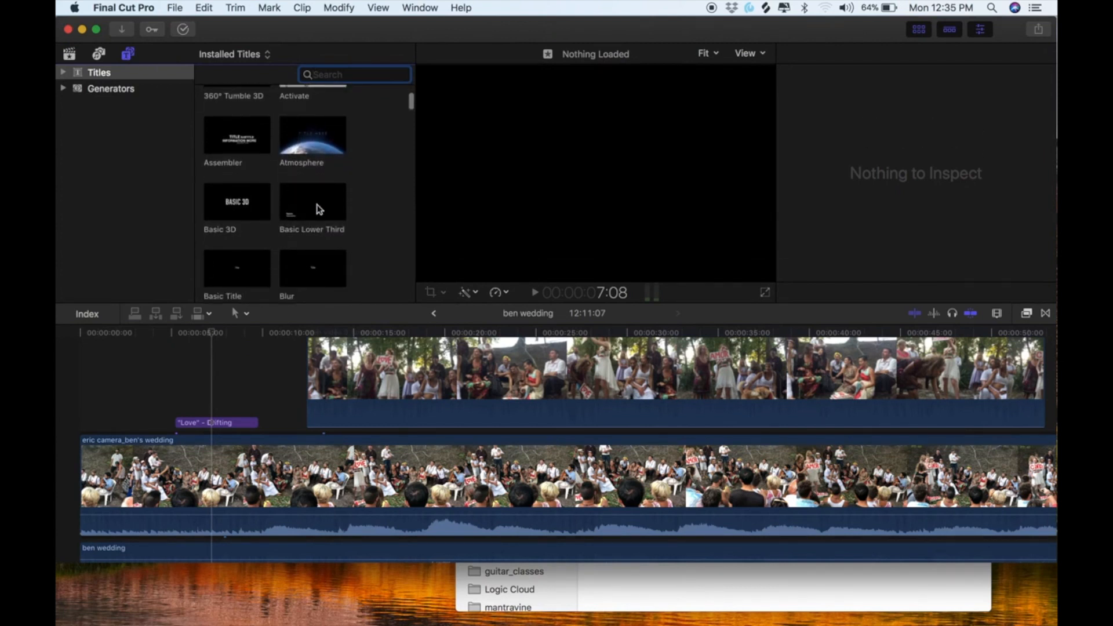
left_click(319, 209)
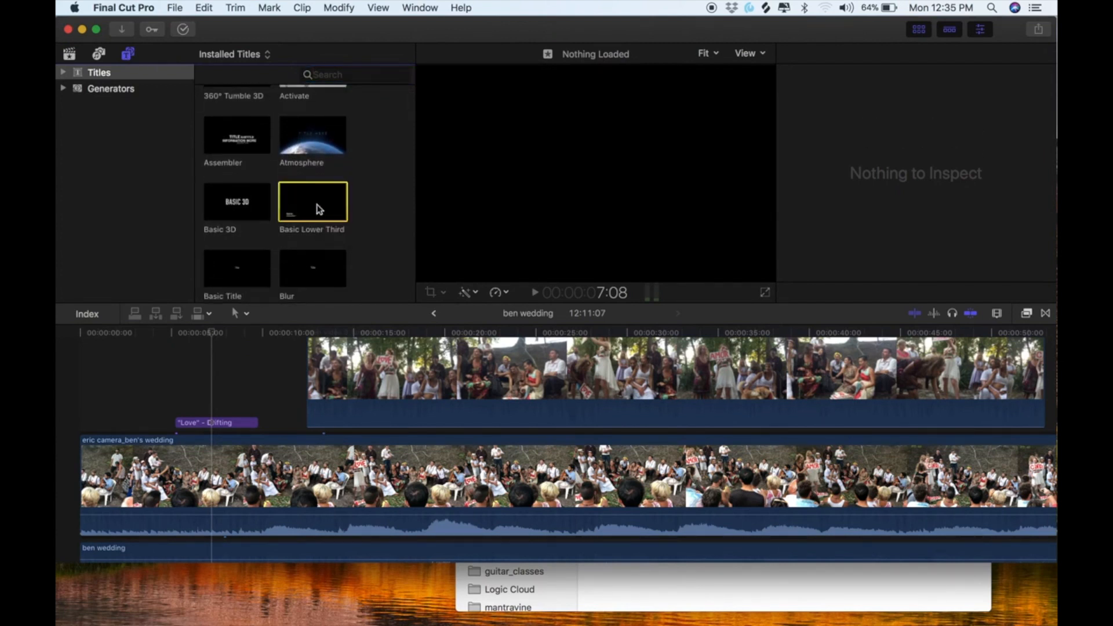
left_click_drag(319, 210, 91, 392)
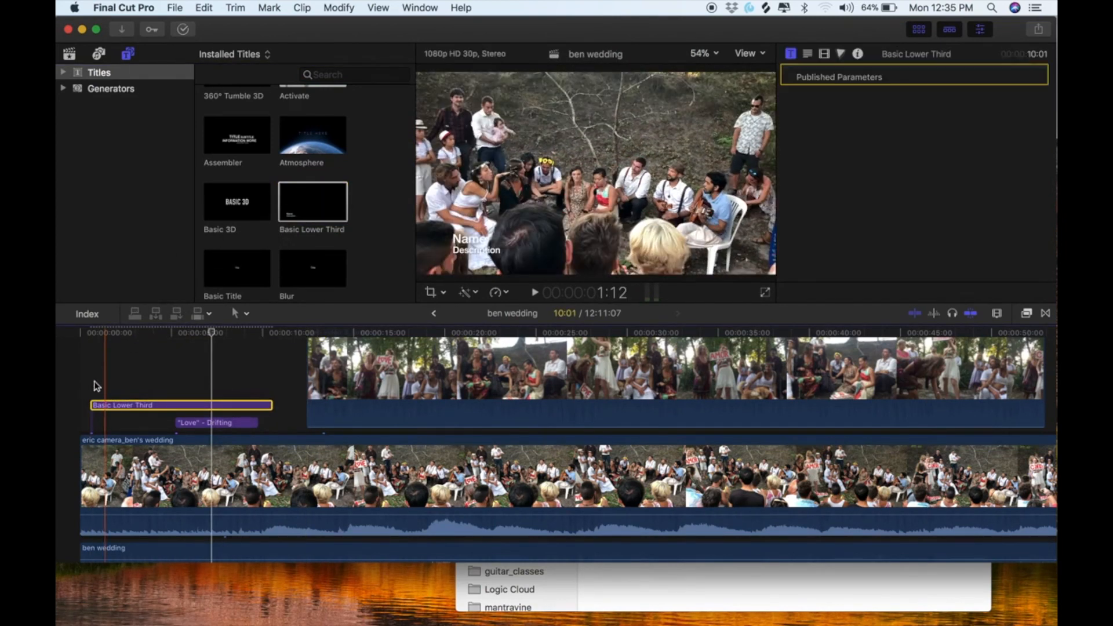
key("space")
key("space")
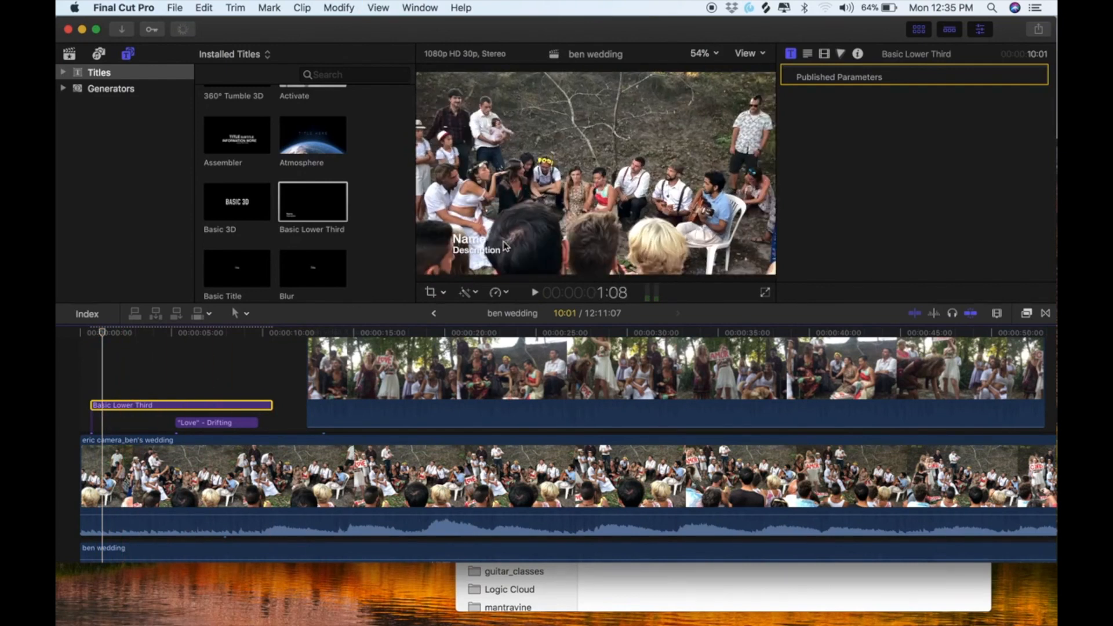
- Select the Description line of the Basic Lower Third title and show its Face text settings
left_click(491, 254)
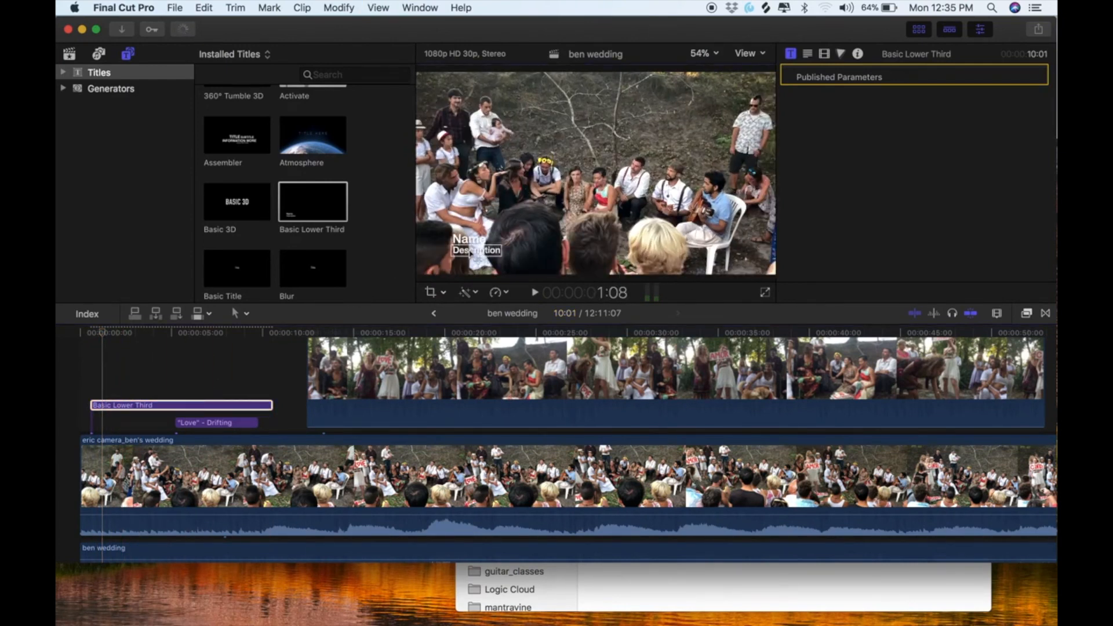
double_click(470, 251)
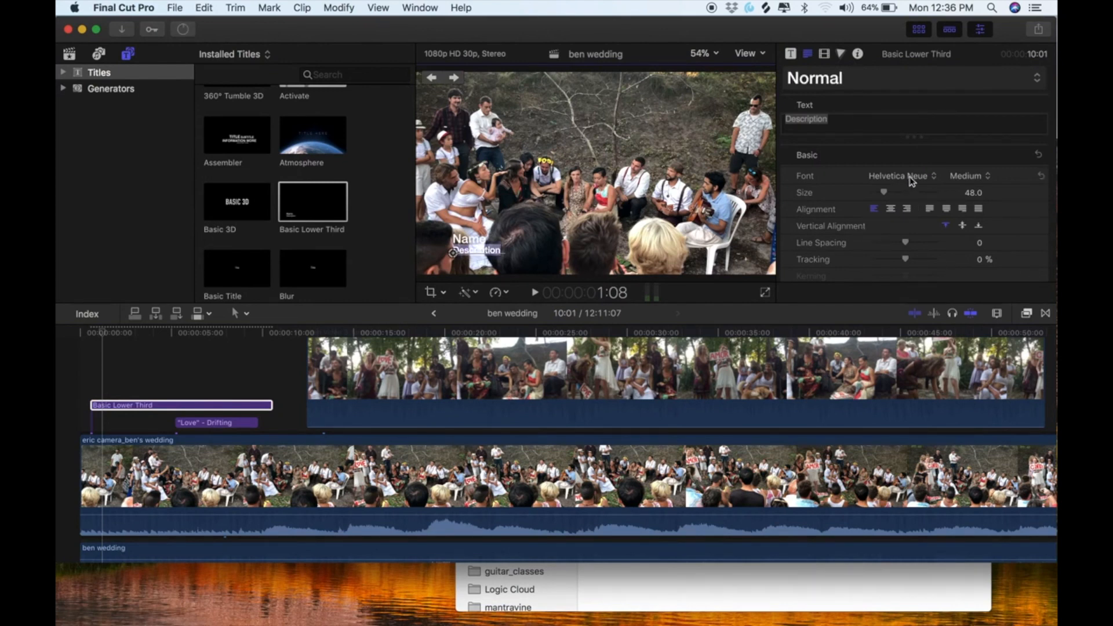
scroll(885, 196, "down", 10)
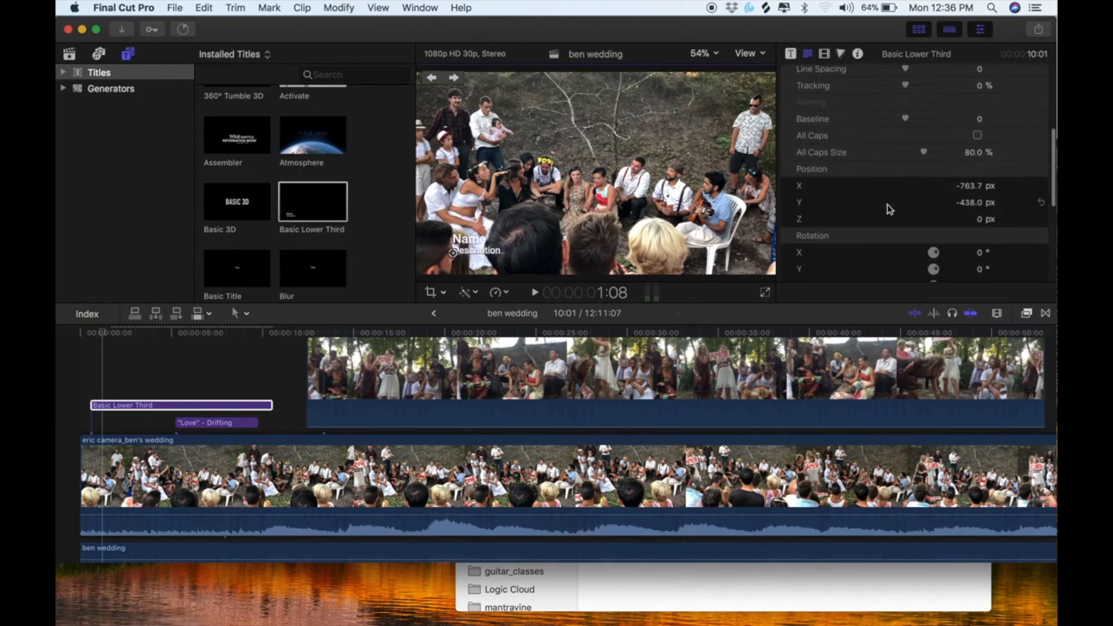
scroll(890, 209, "down", 5)
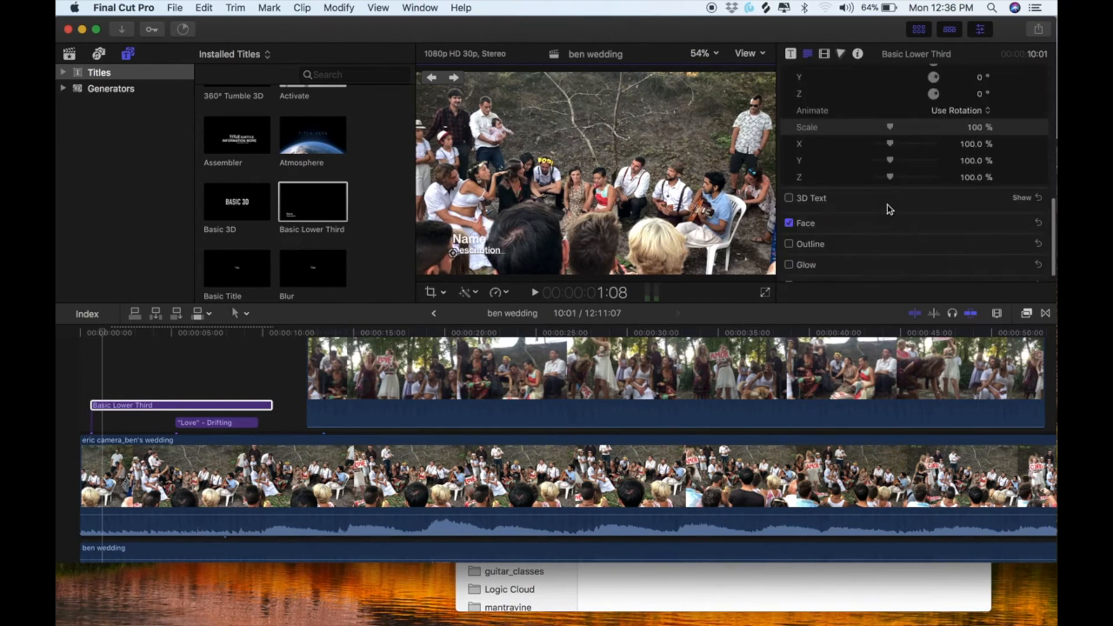
left_click(1020, 211)
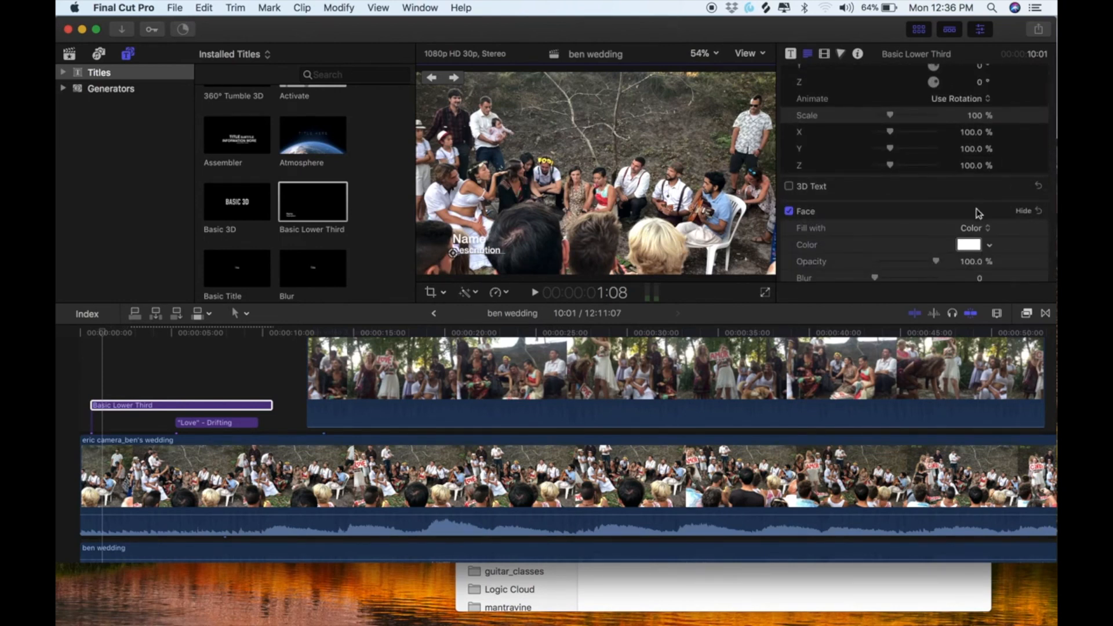
scroll(979, 214, "down", 3)
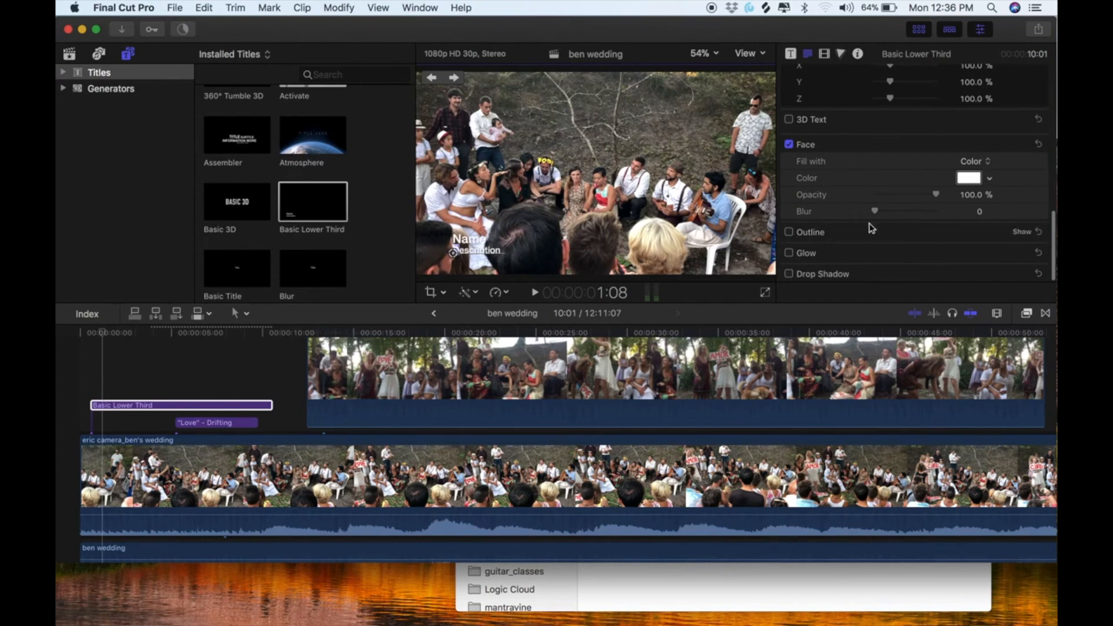
- Give the Description text a red outline with a width of 6.0 and check the title at about 5:07
left_click(789, 233)
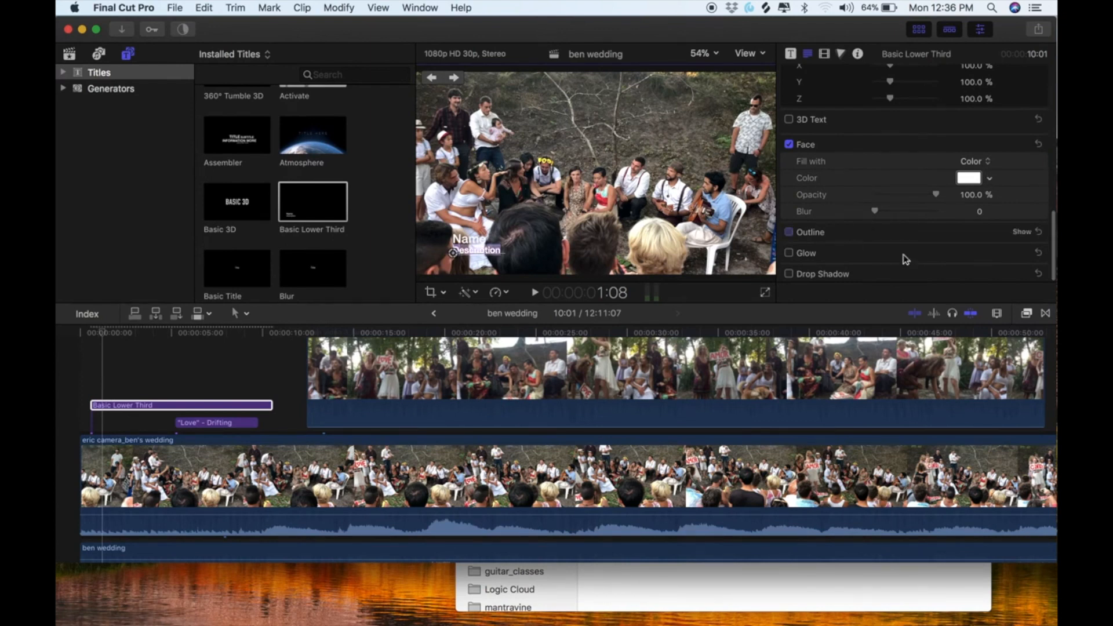
left_click(1021, 232)
scroll(979, 232, "down", 3)
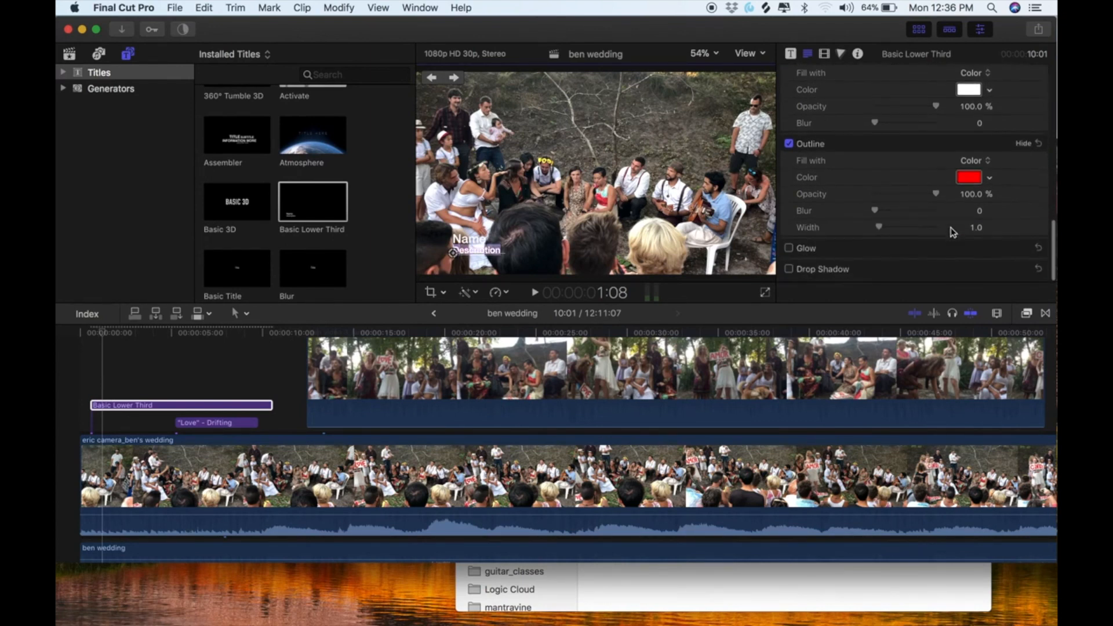
left_click_drag(892, 234, 916, 234)
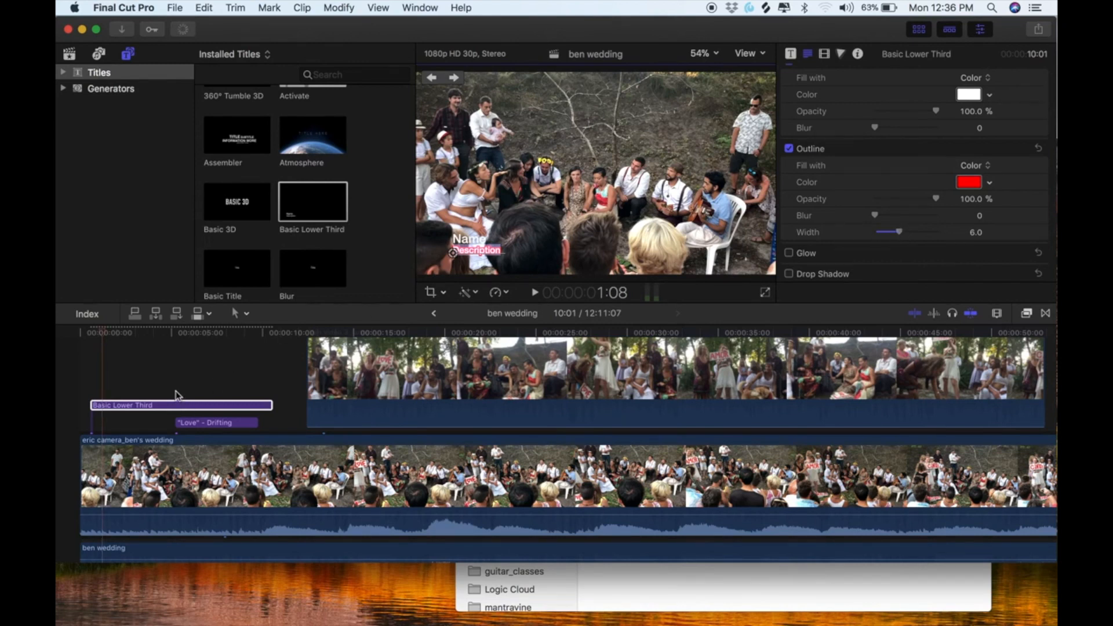
key("super+minus")
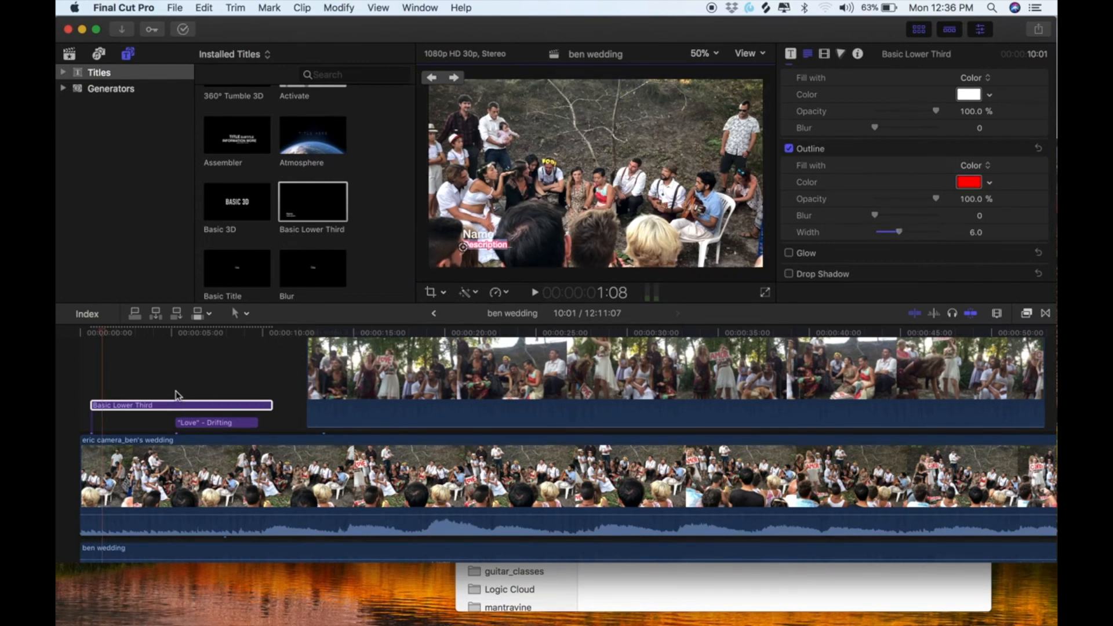
left_click(177, 392)
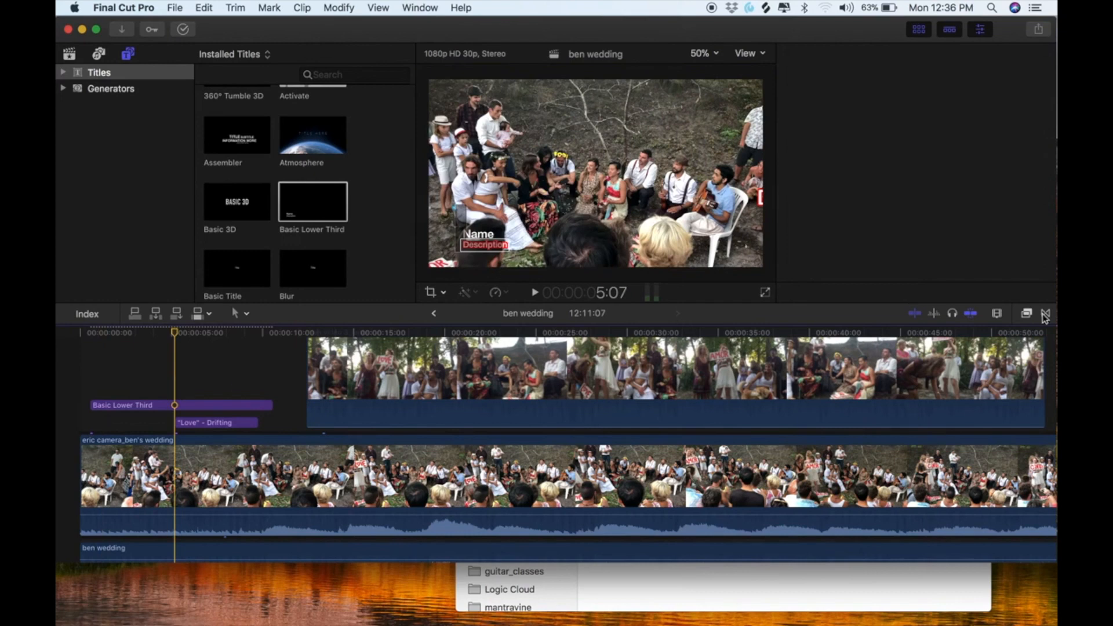
- Apply the Cross Dissolve transition to the connected video clip that follows the titles, and play through its opening
left_click(1045, 313)
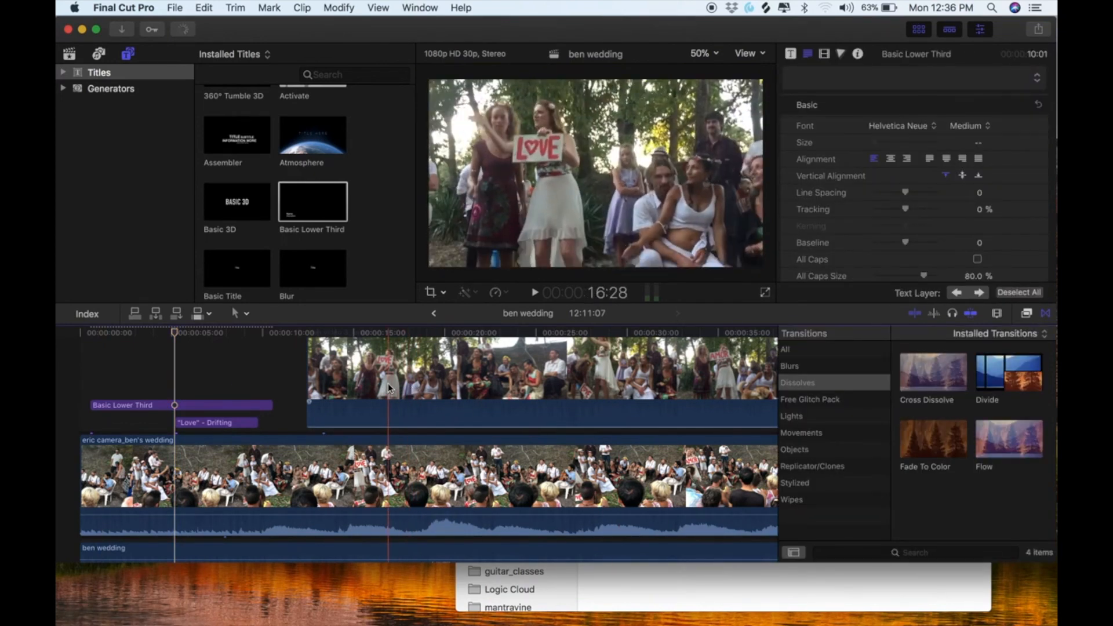
left_click(389, 387)
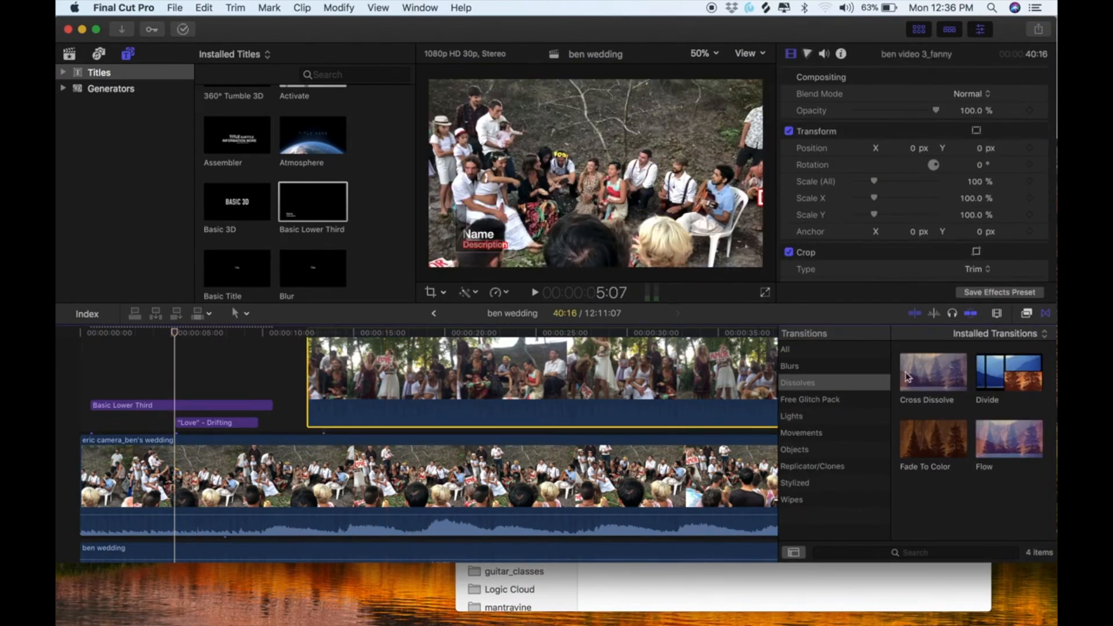
left_click_drag(908, 376, 380, 389)
left_click(273, 382)
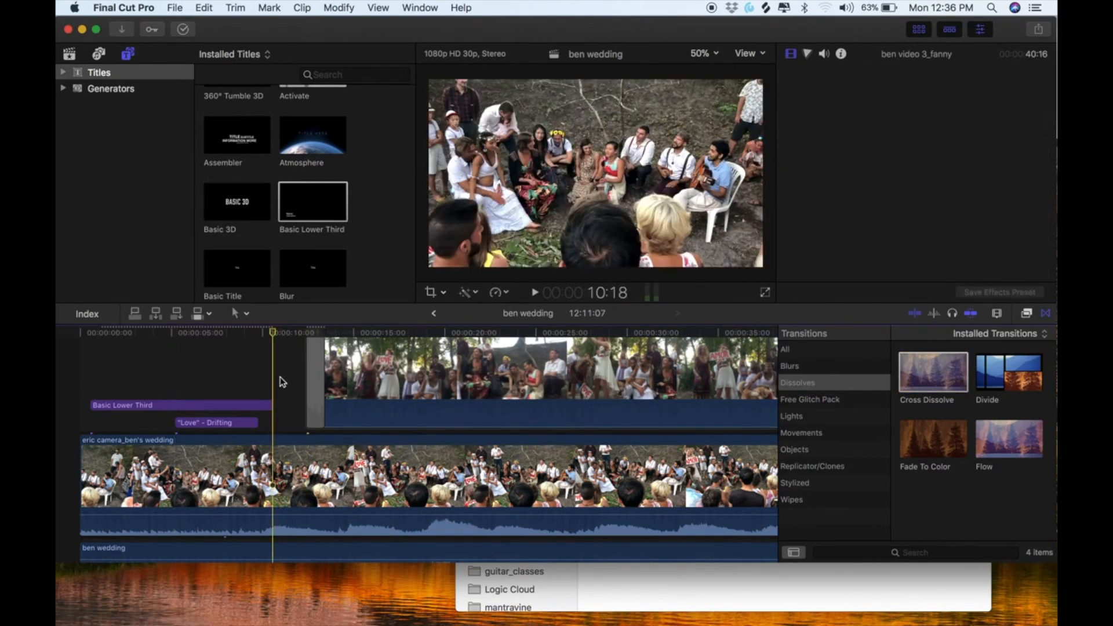
key("space")
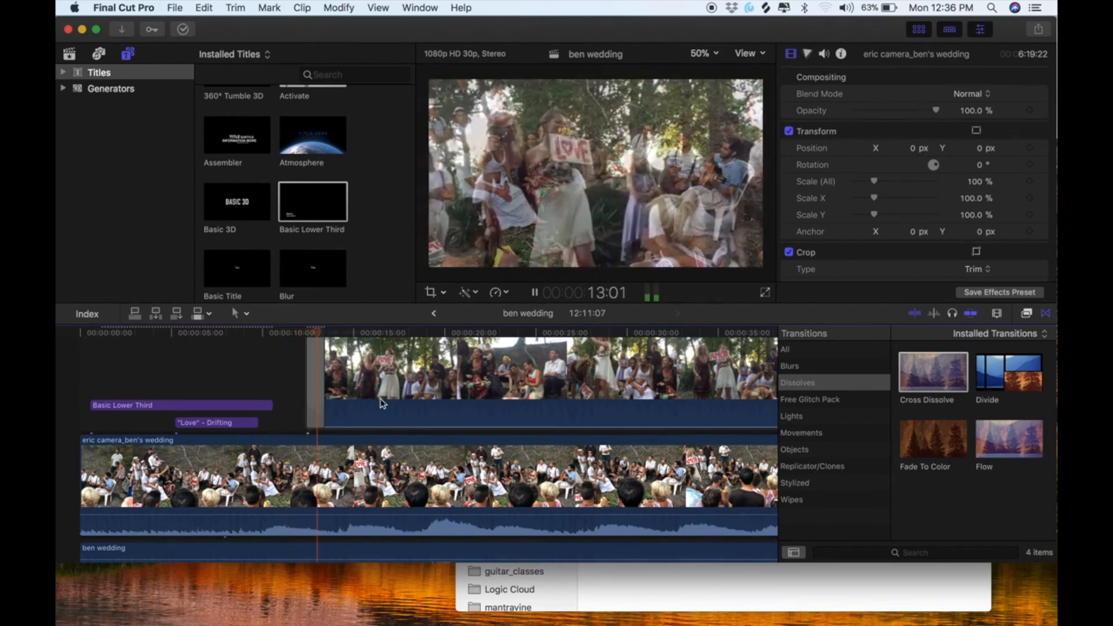
key("space")
- Play the Cross Dissolve at the start of the connected clip, delete it, and play the start again
key("super+minus")
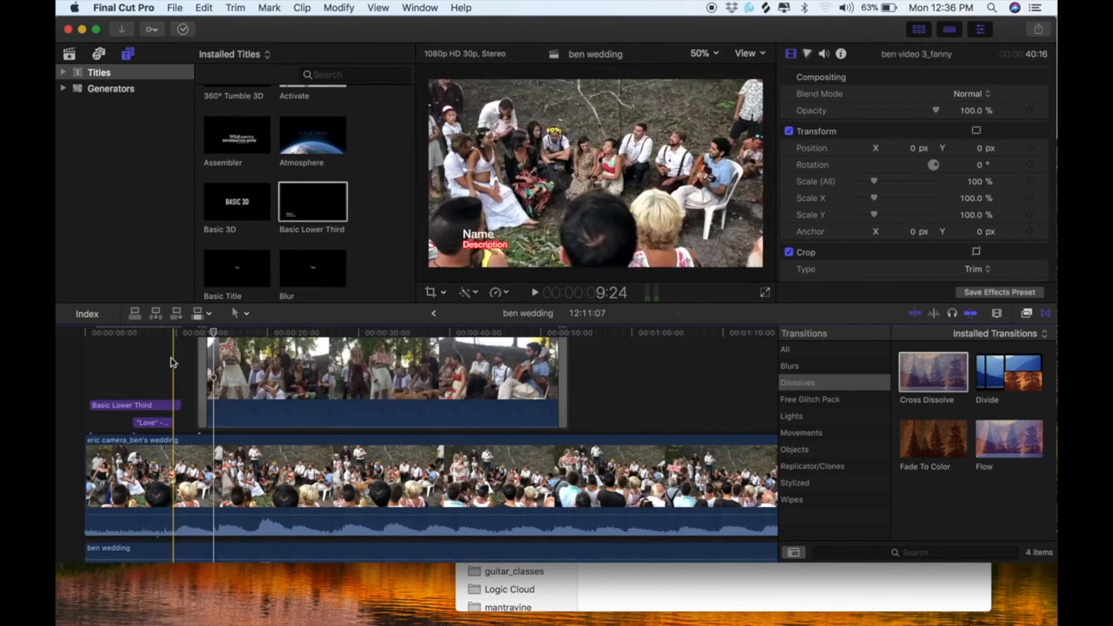
left_click(204, 365)
key("space")
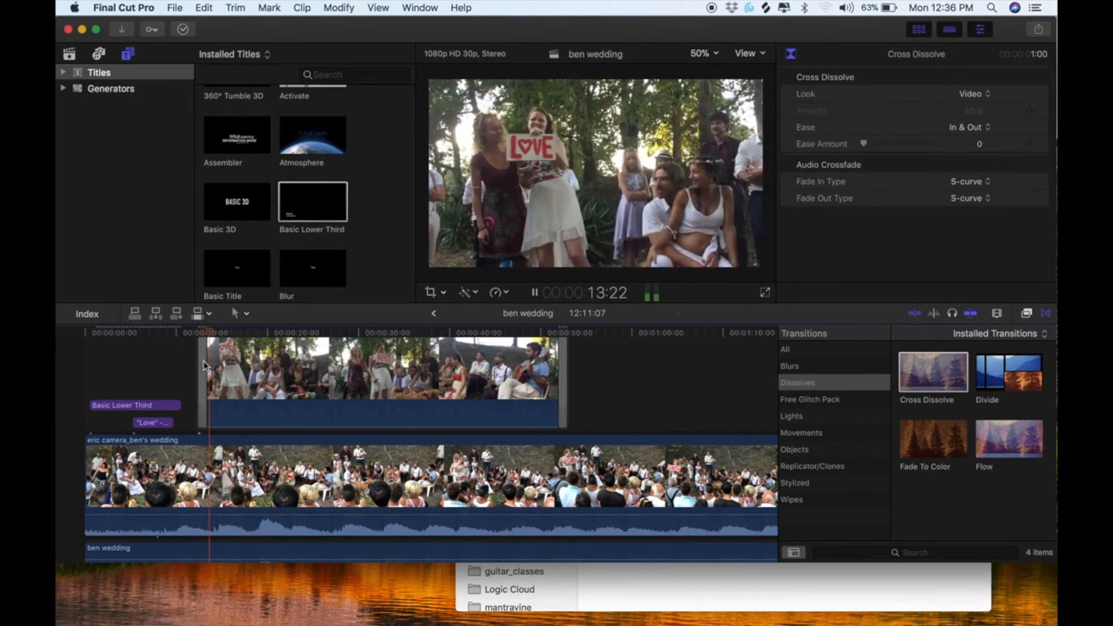
key("space")
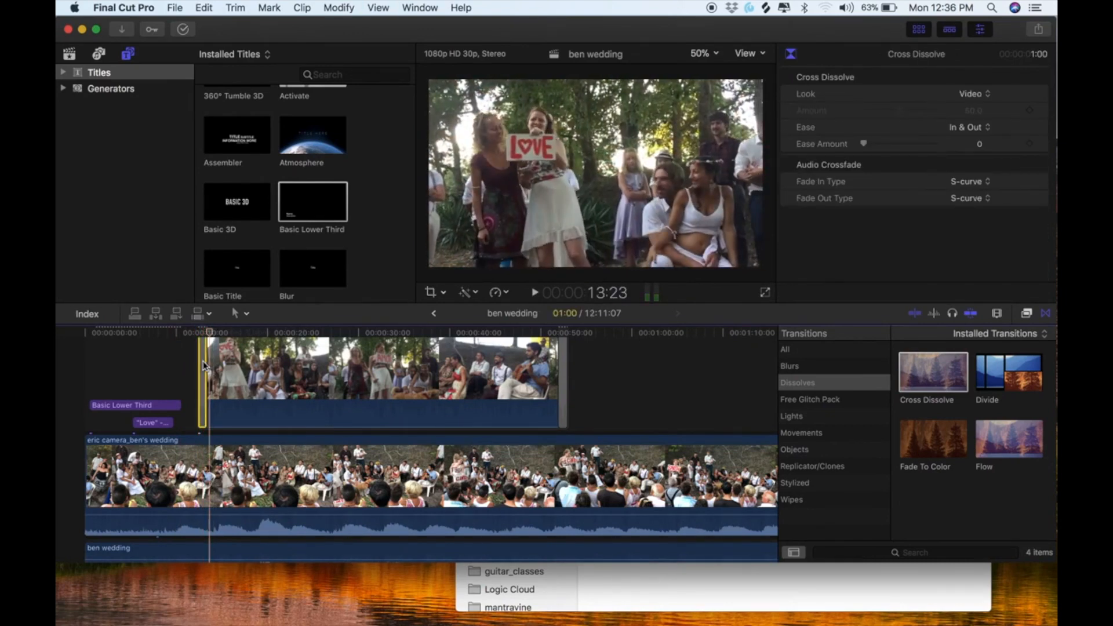
key("Delete")
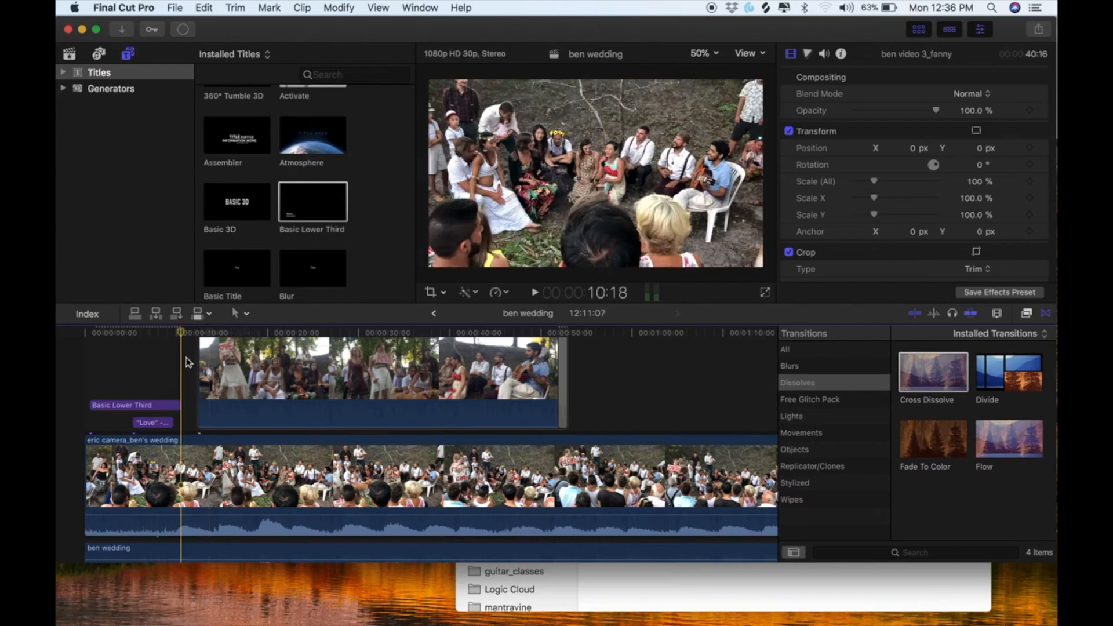
key("space")
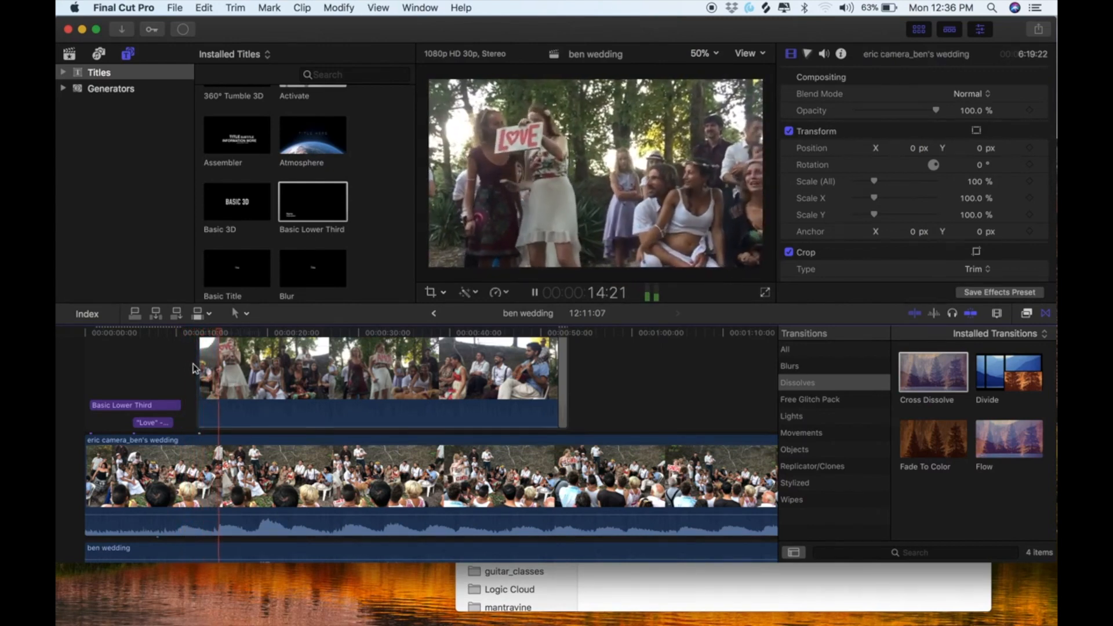
key("space")
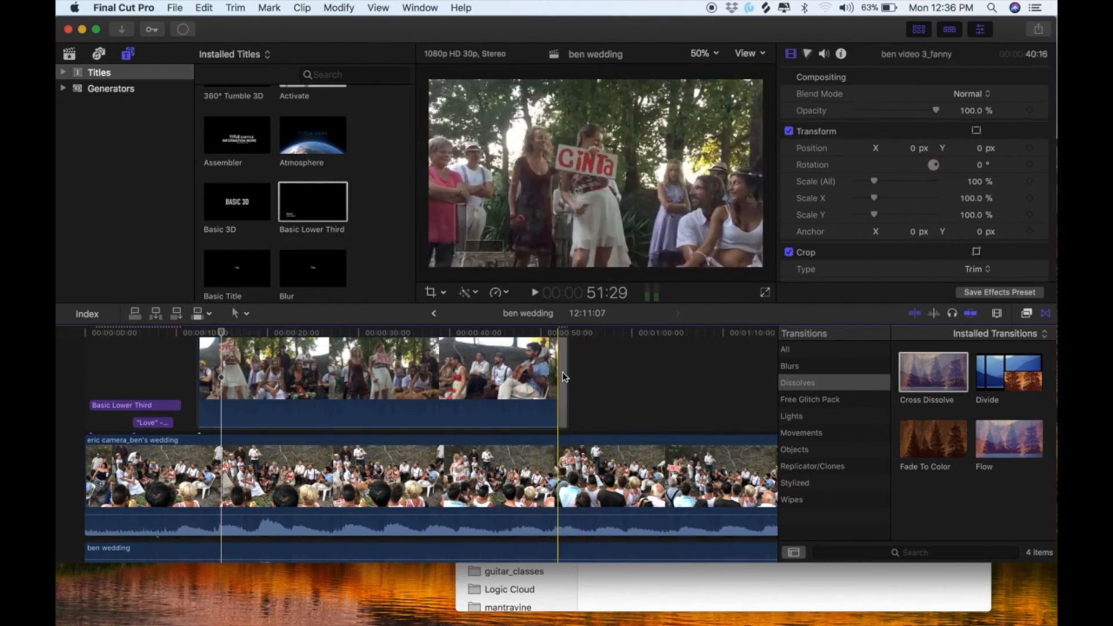
- Lengthen the Cross Dissolve at the end of the main clip to 14:23 by extending its start earlier, and play the fade-out
scroll(564, 377, "right", 15)
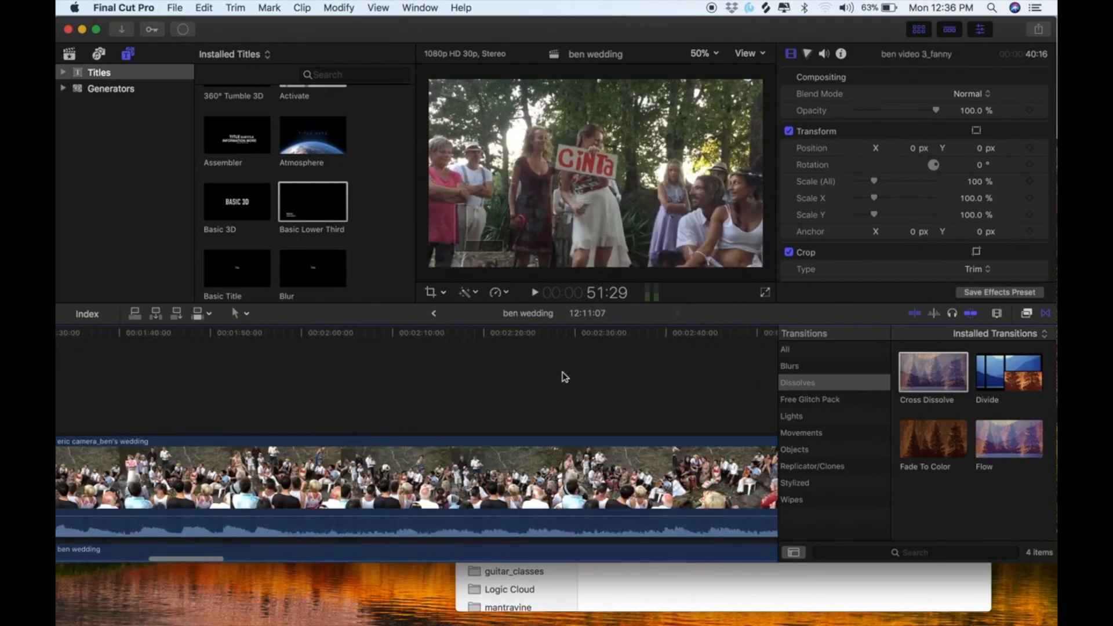
scroll(564, 377, "right", 20)
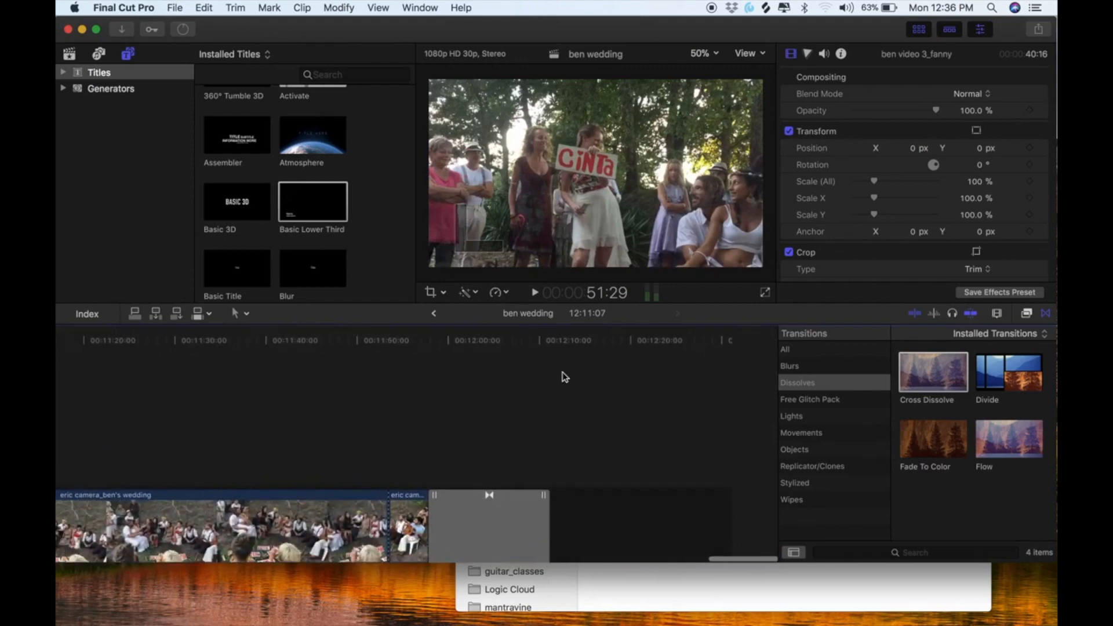
scroll(562, 376, "down", 3)
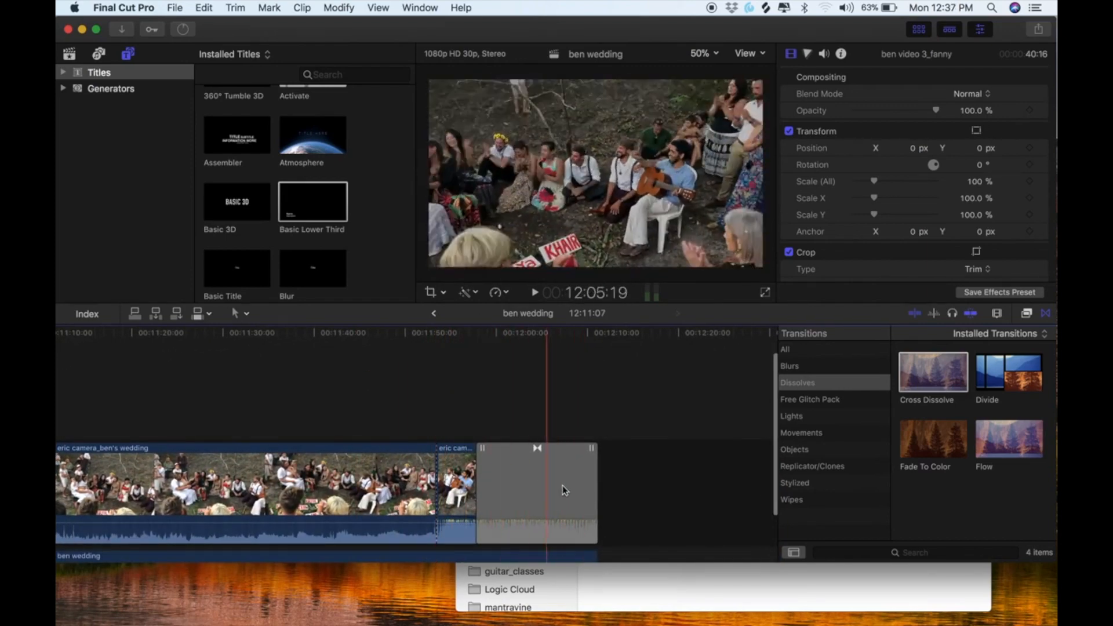
left_click(464, 413)
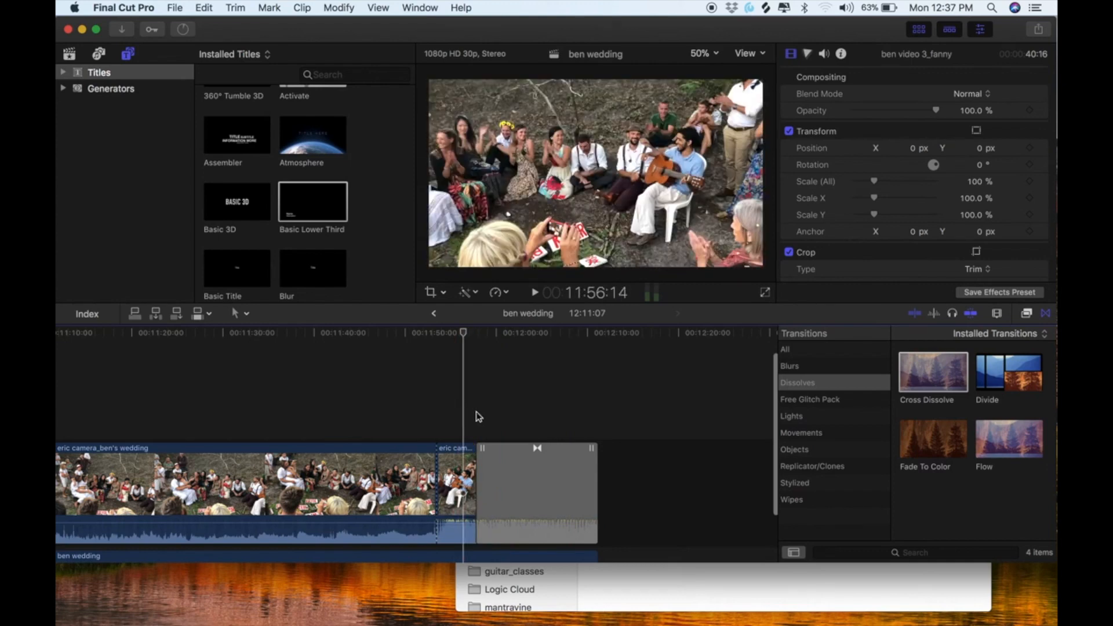
mouse_move(479, 499)
left_mouse_down()
mouse_move(579, 497)
mouse_move(470, 494)
left_mouse_up()
key("space")
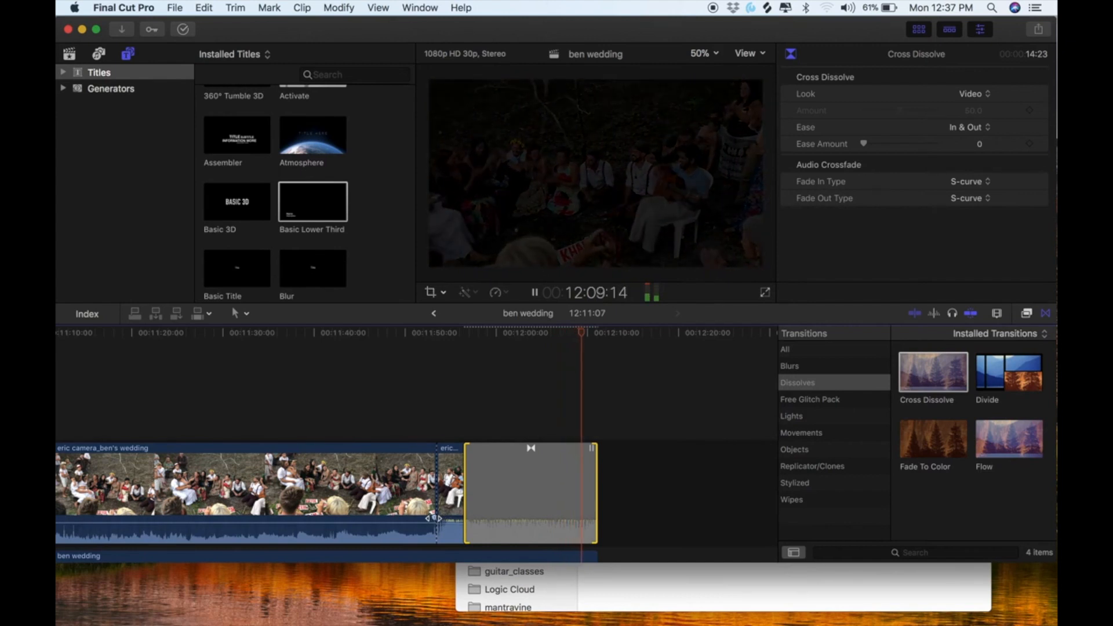
key("space")
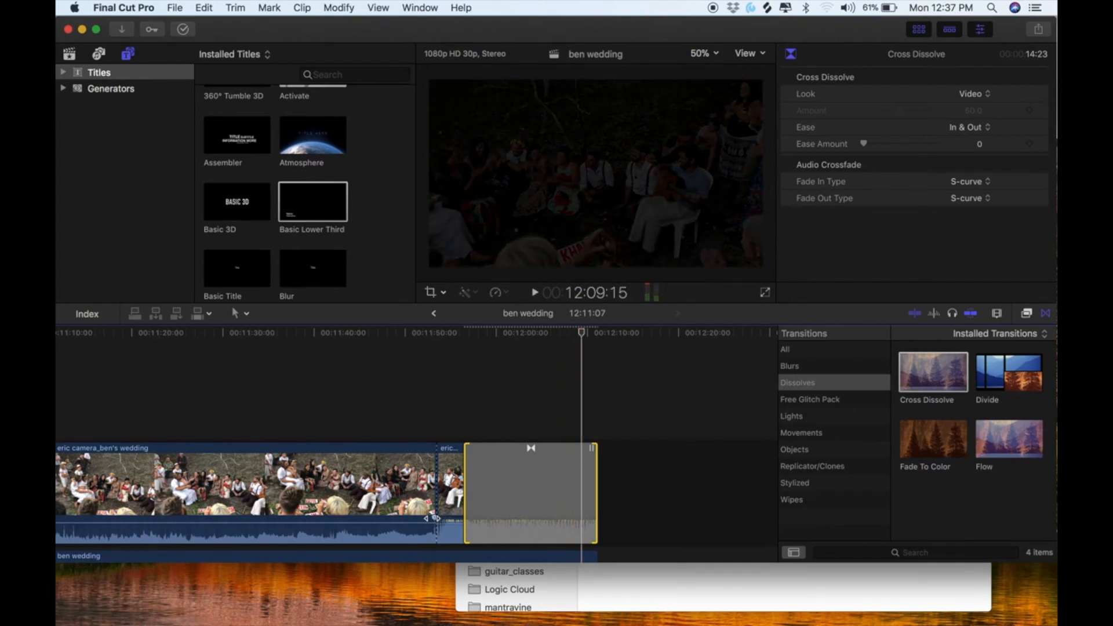
mouse_move(435, 518)
left_mouse_down()
mouse_move(226, 517)
mouse_move(441, 518)
left_mouse_up()
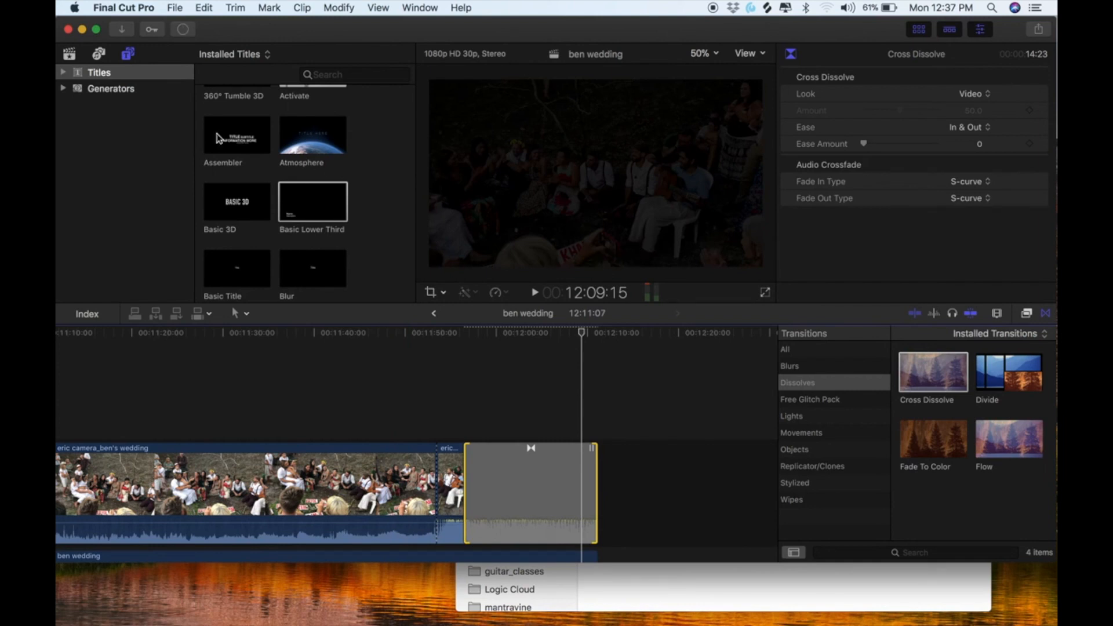
left_click(179, 5)
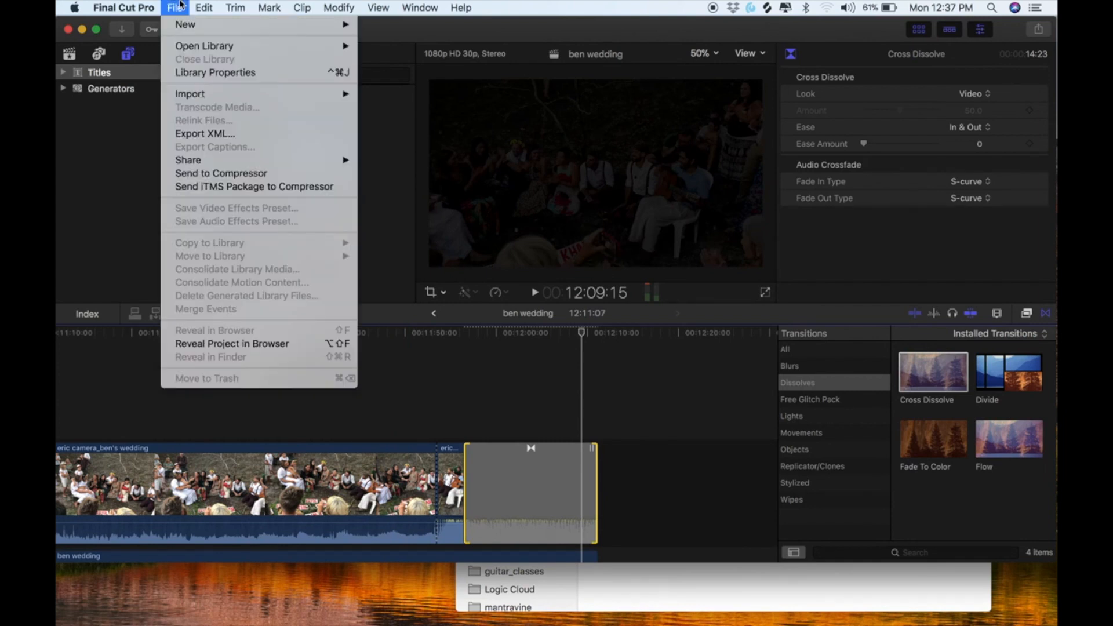
left_click(181, 5)
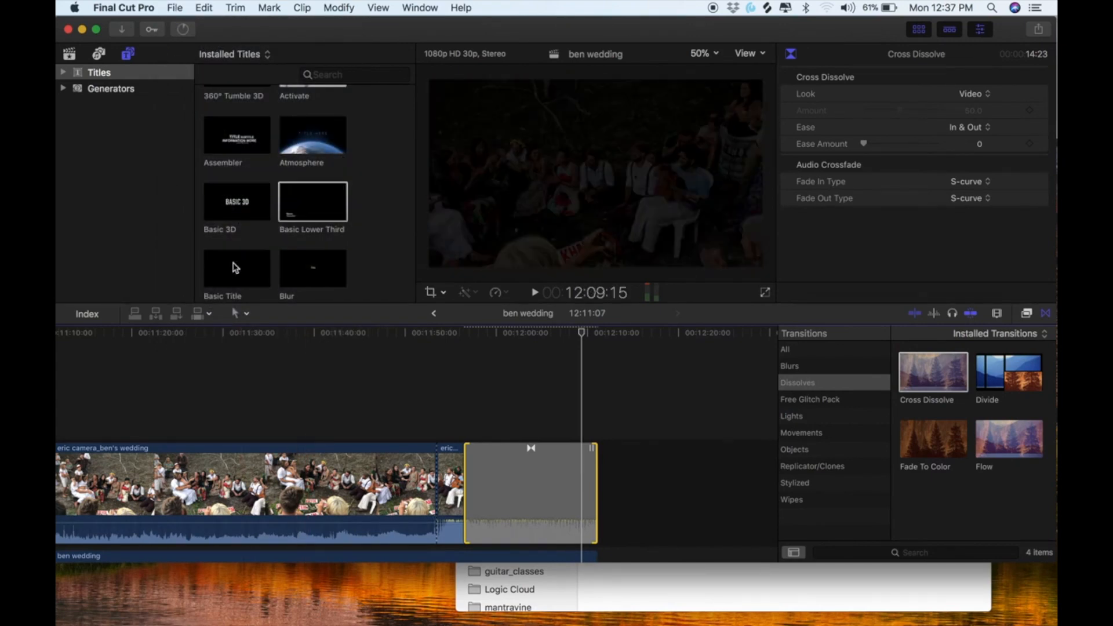
key("F11")
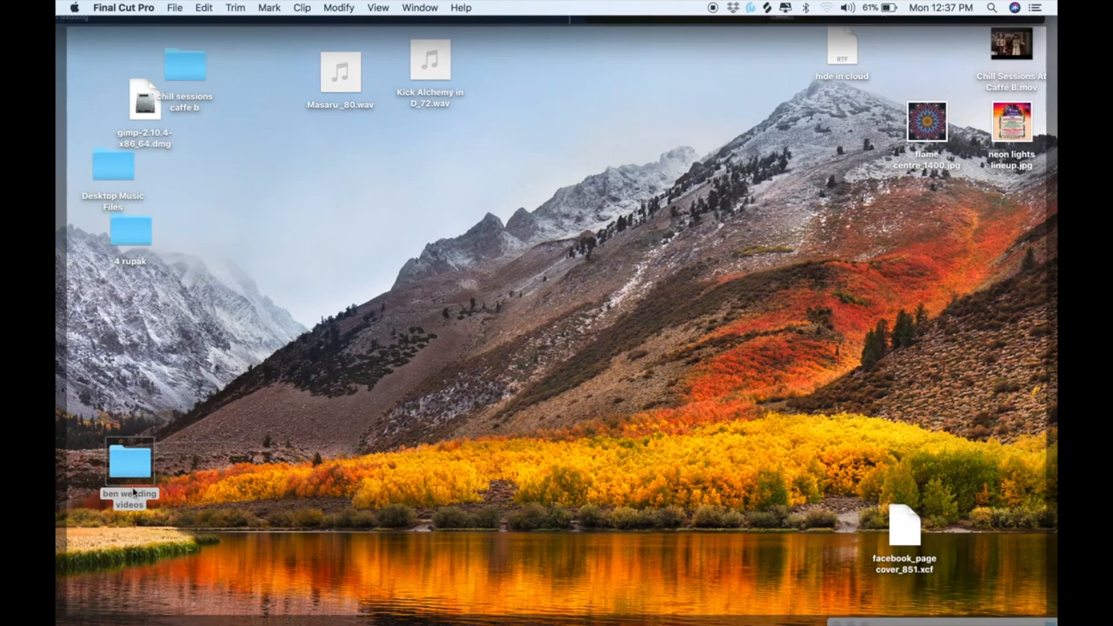
key("F11")
left_click(176, 8)
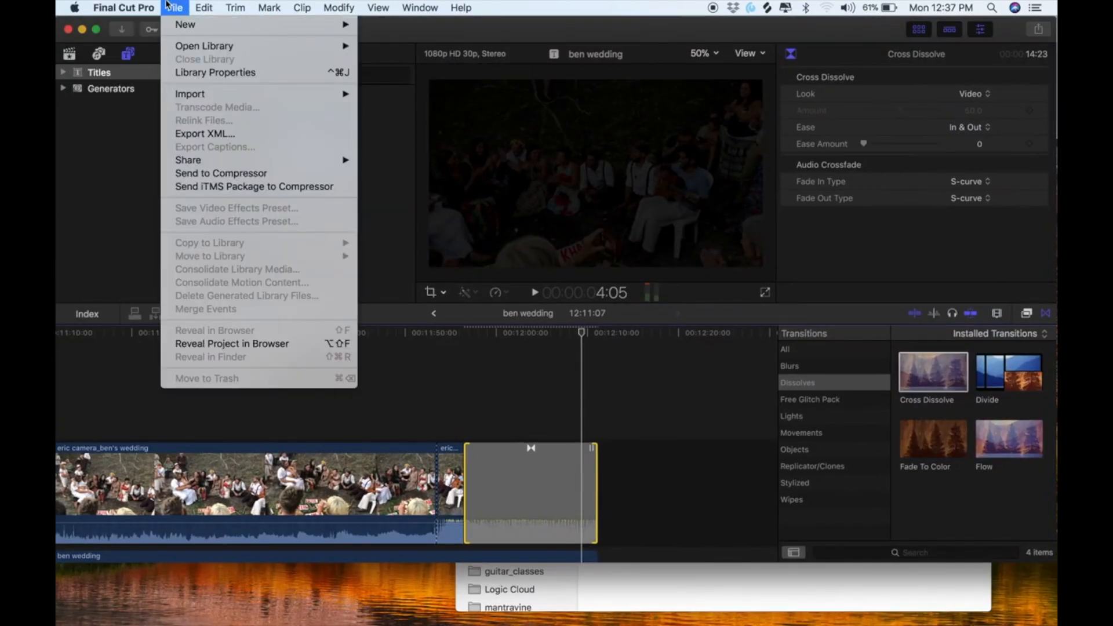
left_click(174, 8)
left_click(174, 8)
left_click(119, 270)
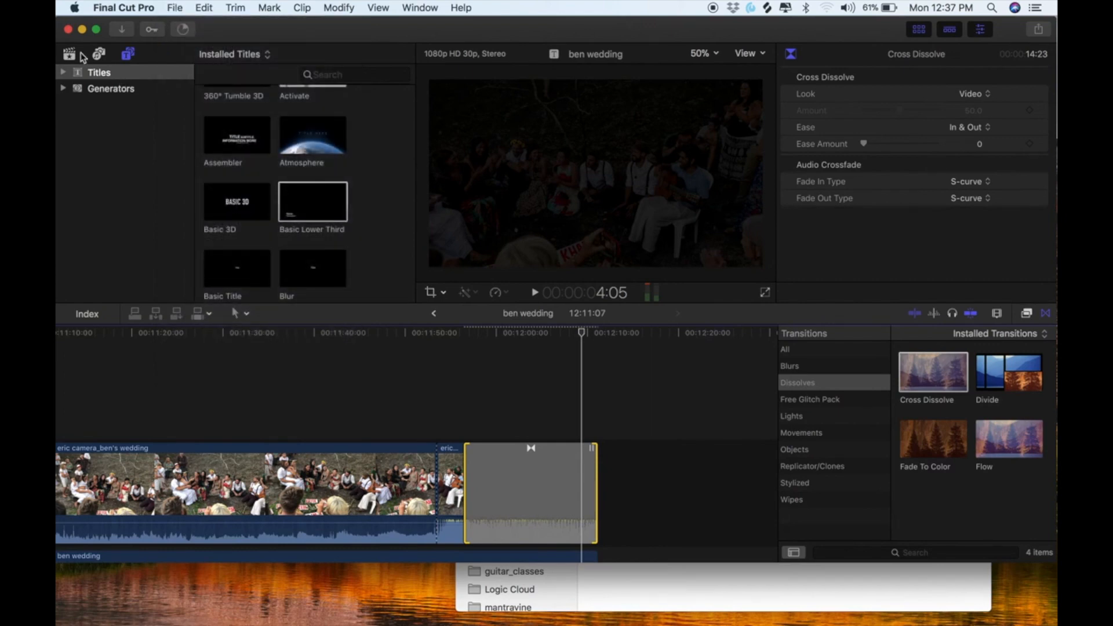
left_click(191, 400)
left_click(176, 8)
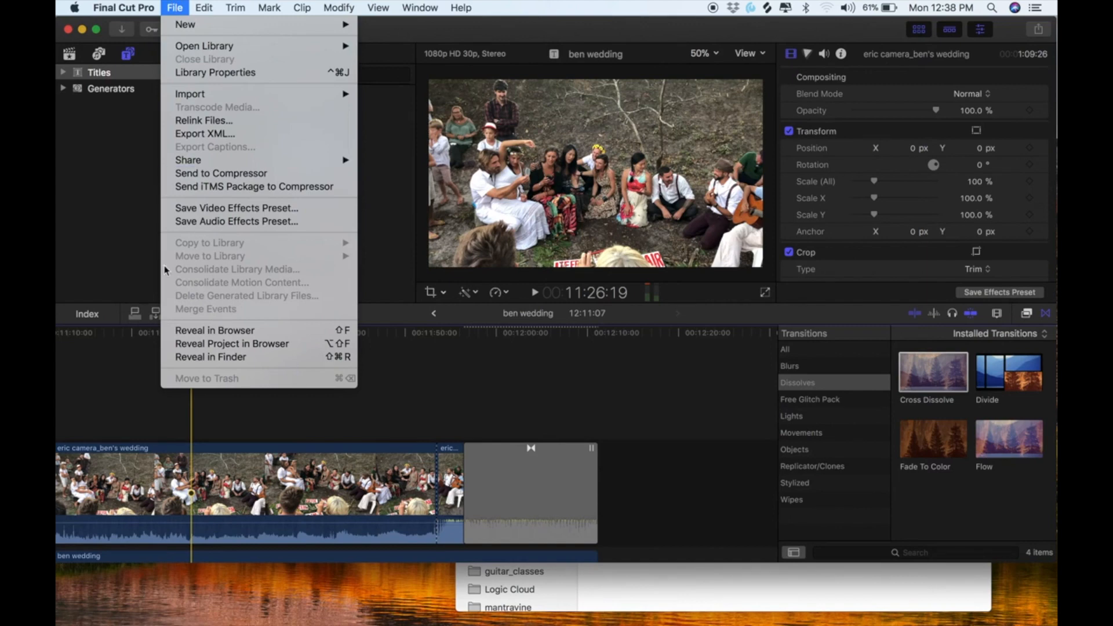
left_click(134, 237)
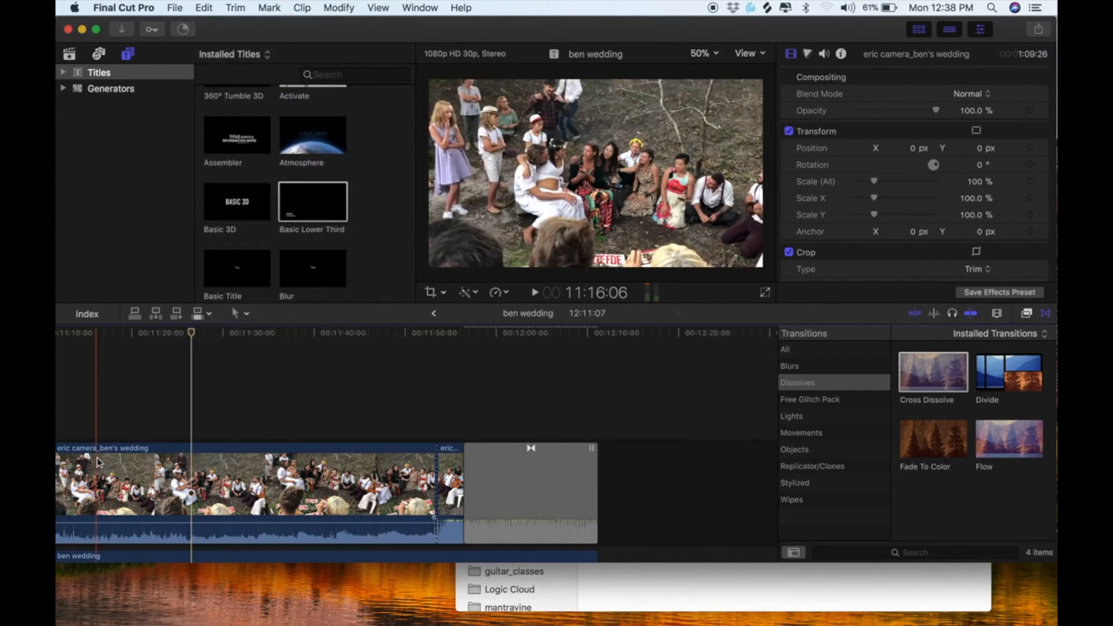
- Open the "video for eric" project from the library's "video for eric" event in the timeline
scroll(98, 462, "left", 10)
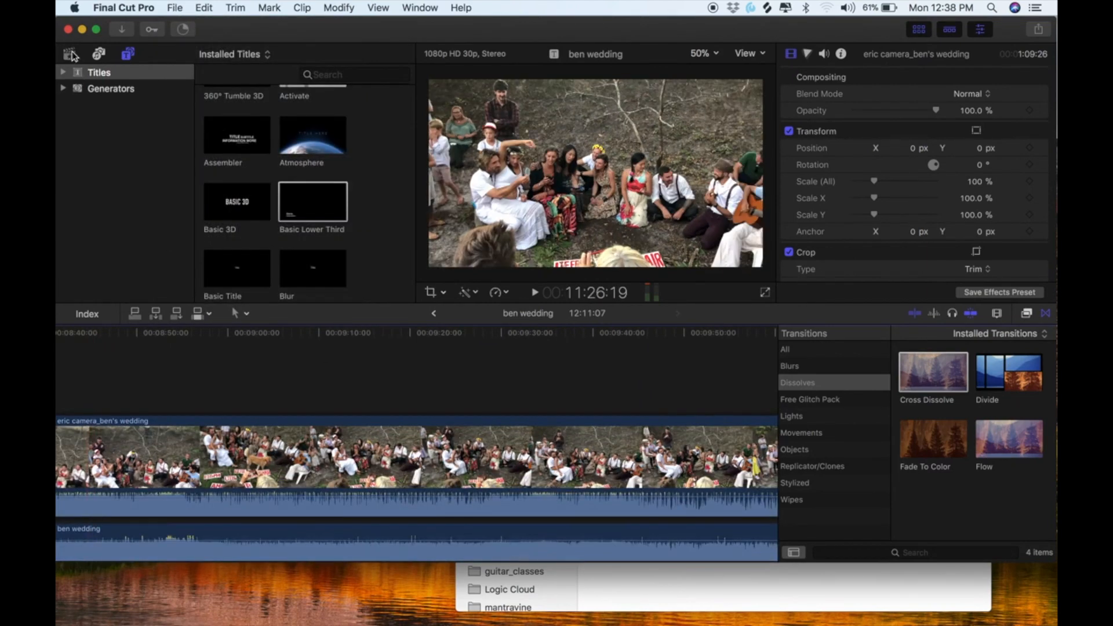
left_click(70, 54)
scroll(200, 226, "down", 5)
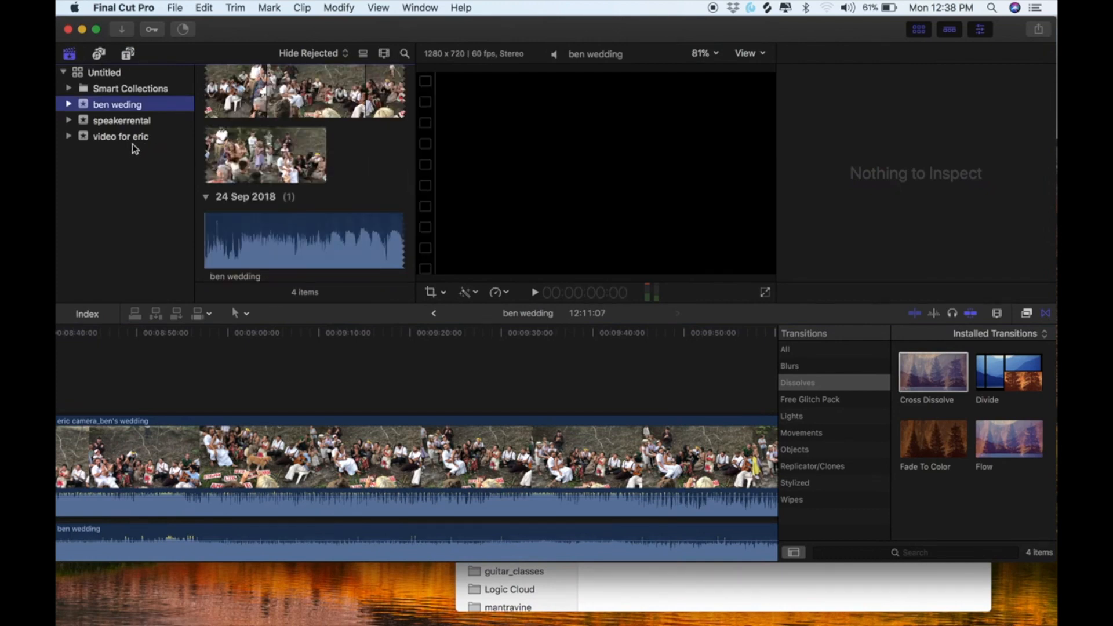
left_click(129, 137)
double_click(323, 78)
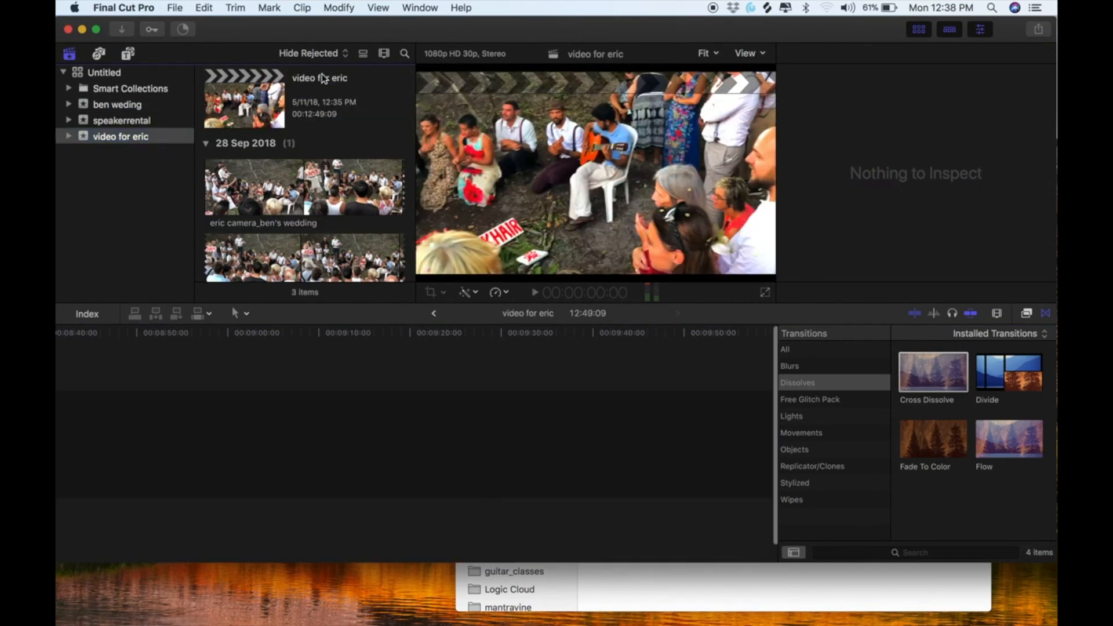
left_click(124, 7)
mouse_move(174, 7)
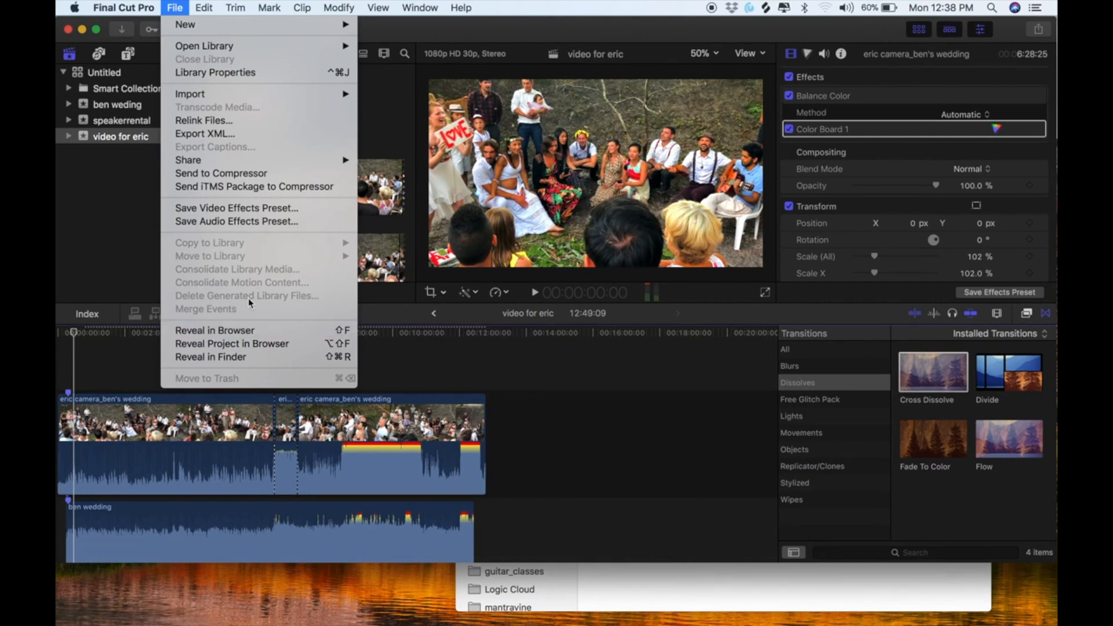
left_click(92, 254)
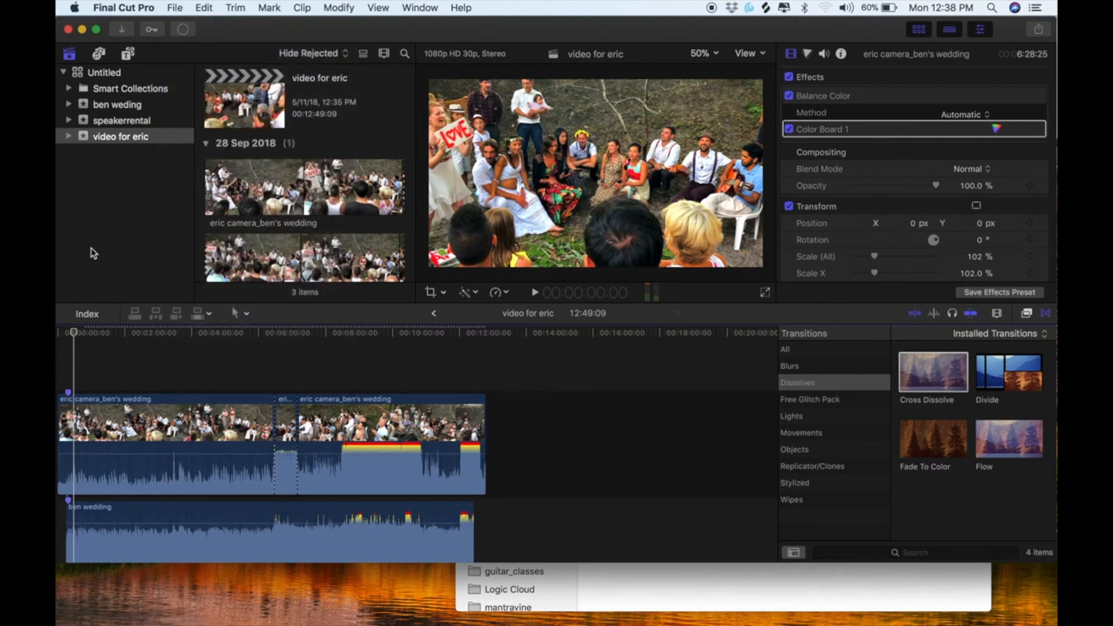
scroll(70, 404, "left", 3)
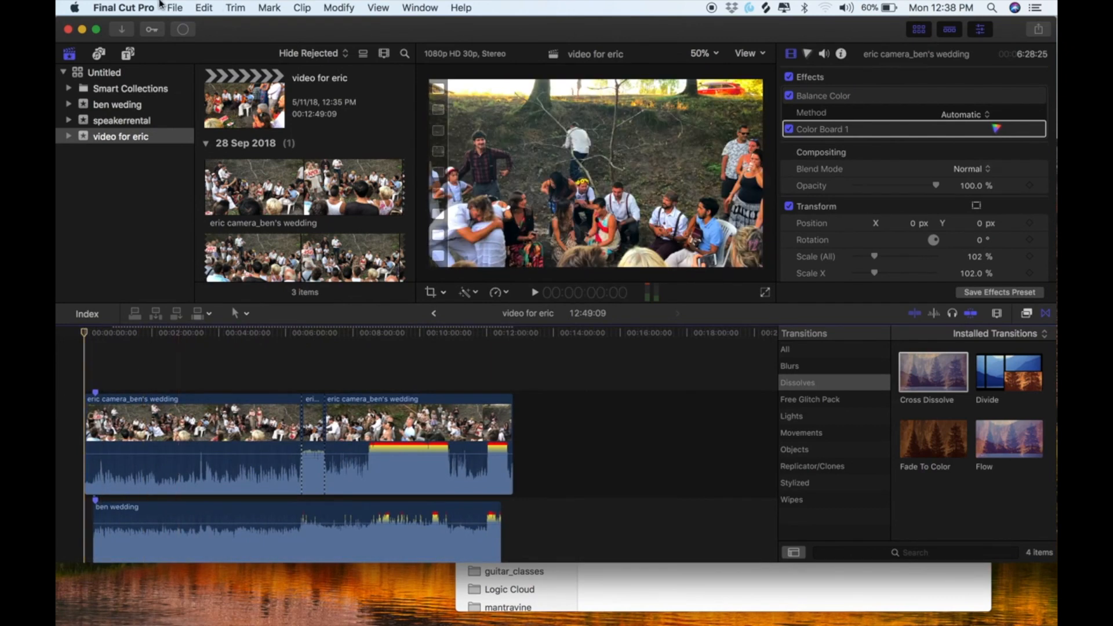
left_click(179, 7)
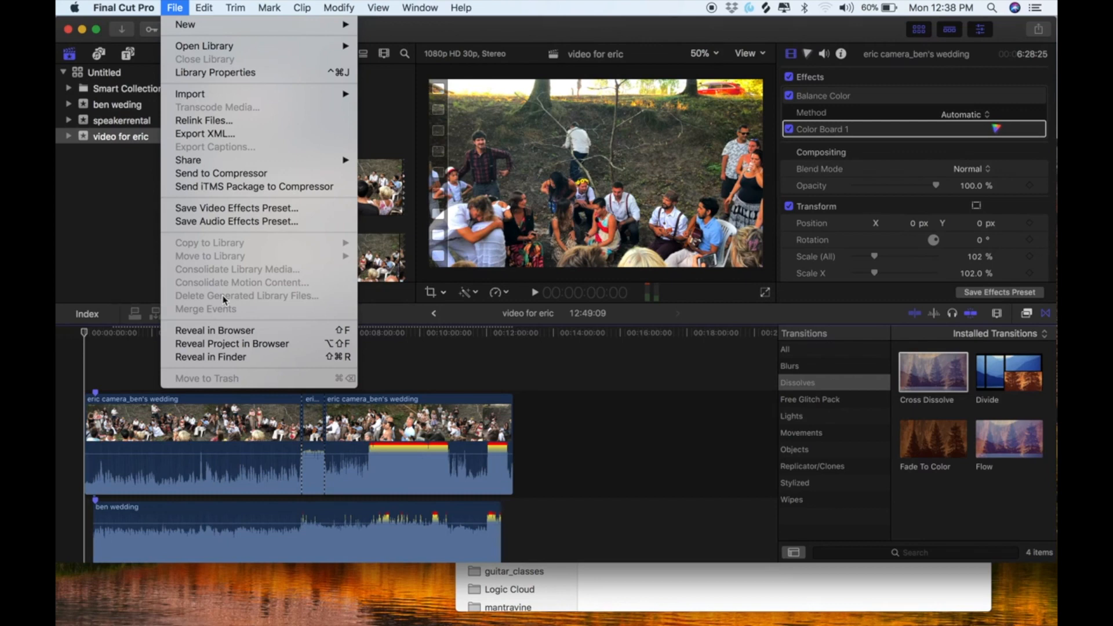
left_click(78, 189)
- Quit Final Cut Pro and launch it again
left_click(168, 5)
mouse_move(139, 6)
left_click(164, 193)
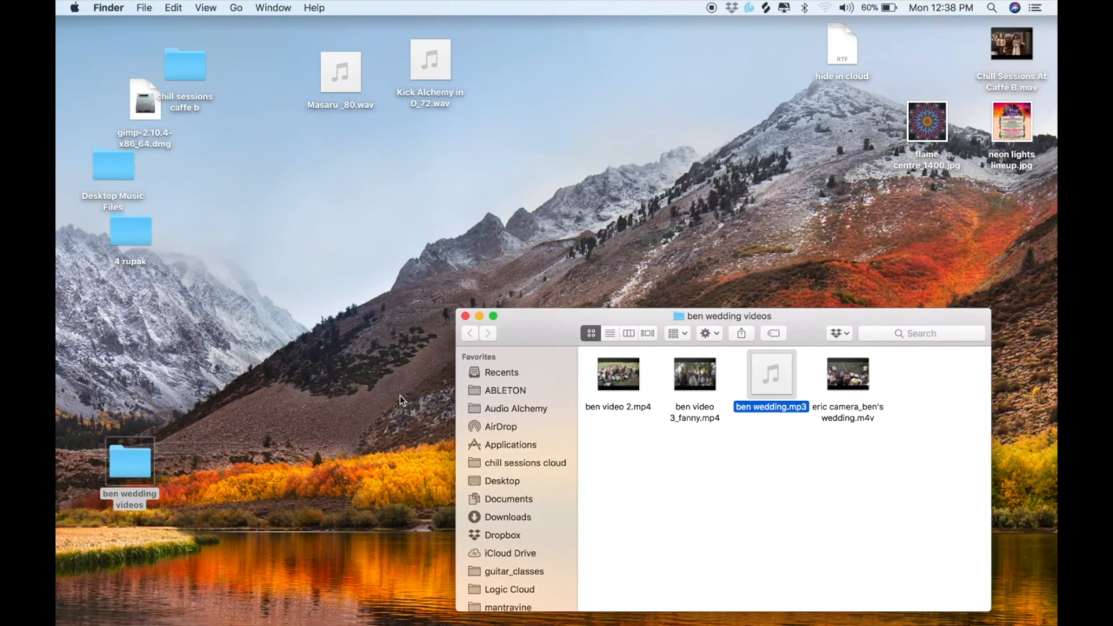
mouse_move(432, 623)
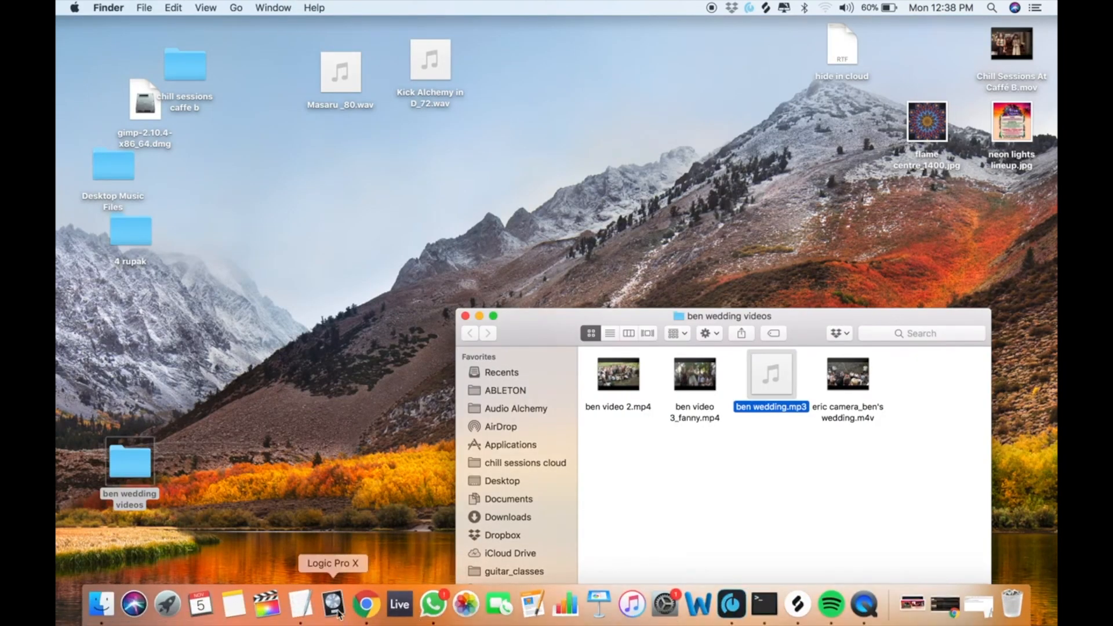
left_click(265, 616)
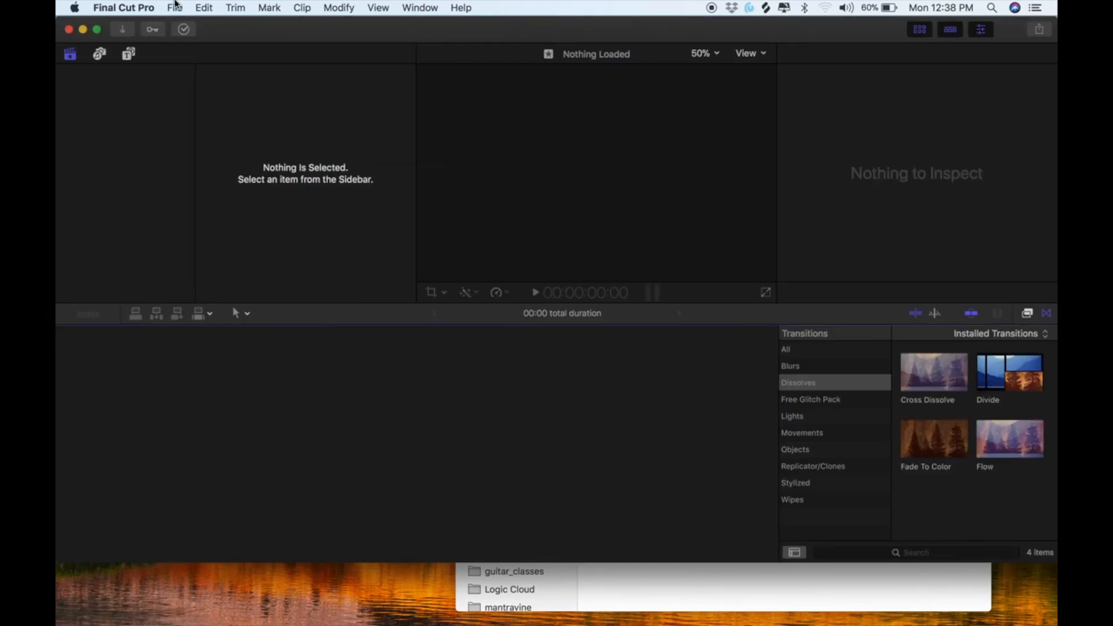
- Delete the generated files of the "video for eric" event: all render files, optimized media and proxy media
left_click(175, 7)
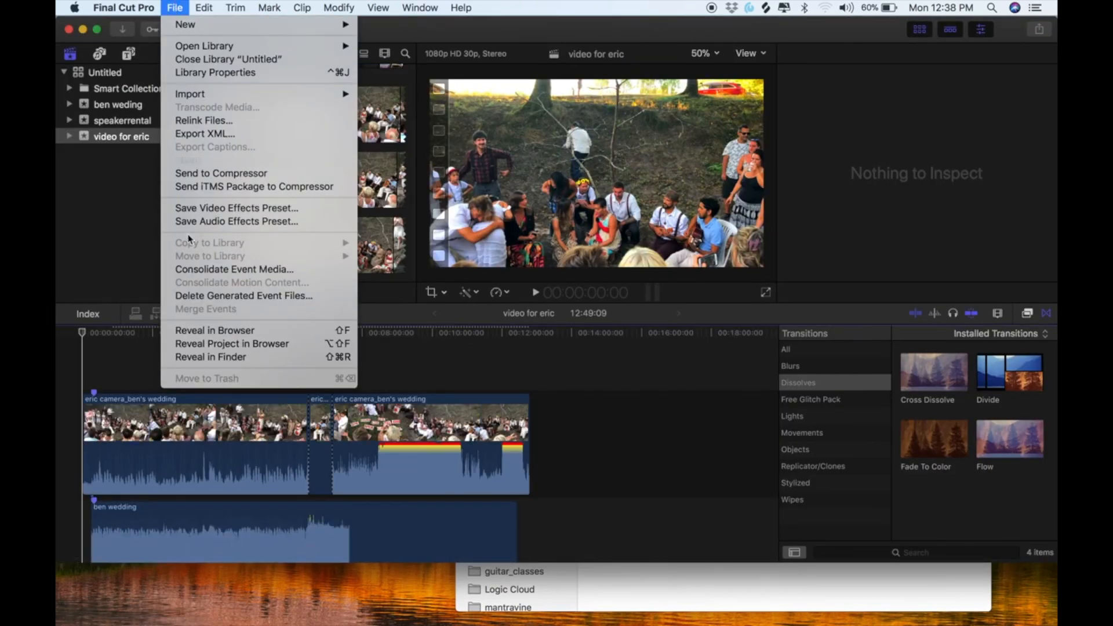
left_click(231, 297)
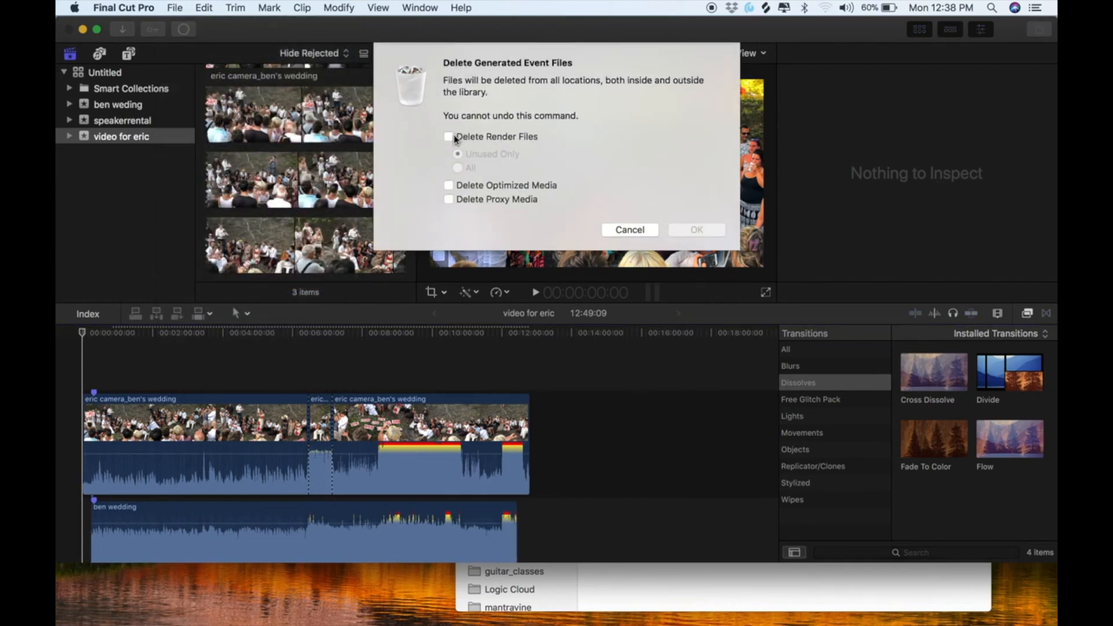
left_click(449, 137)
left_click(458, 168)
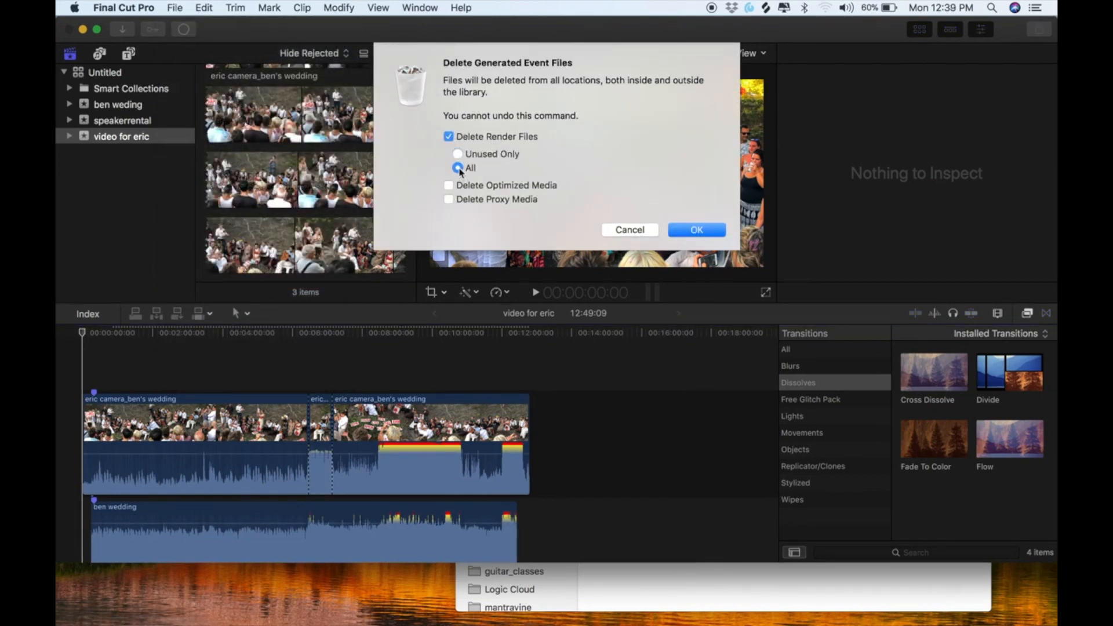
left_click(448, 186)
left_click(785, 8)
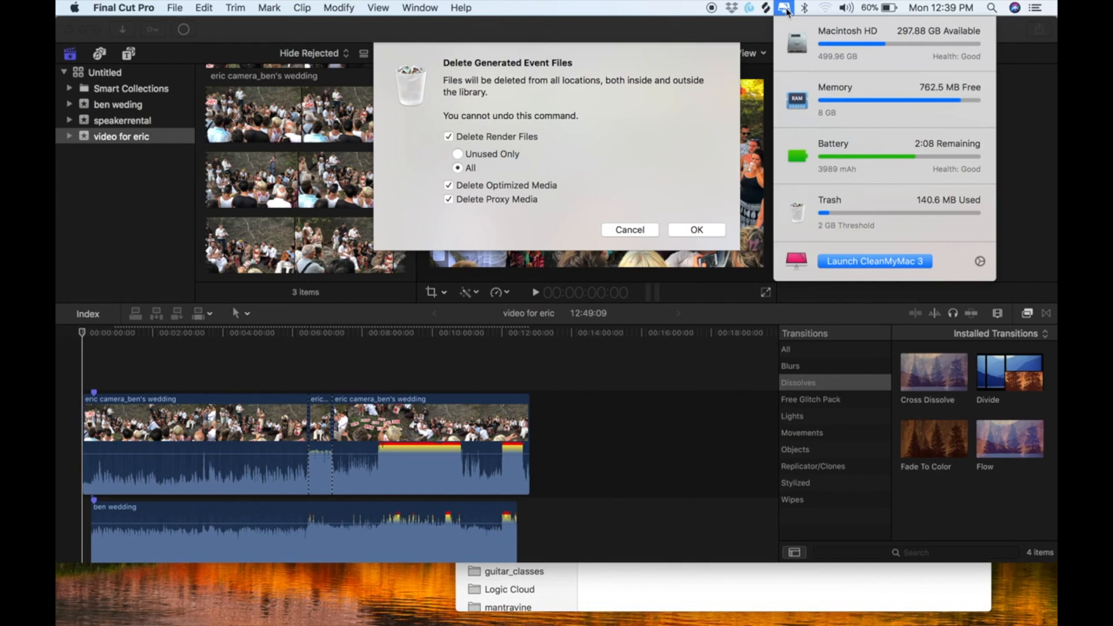
left_click(690, 193)
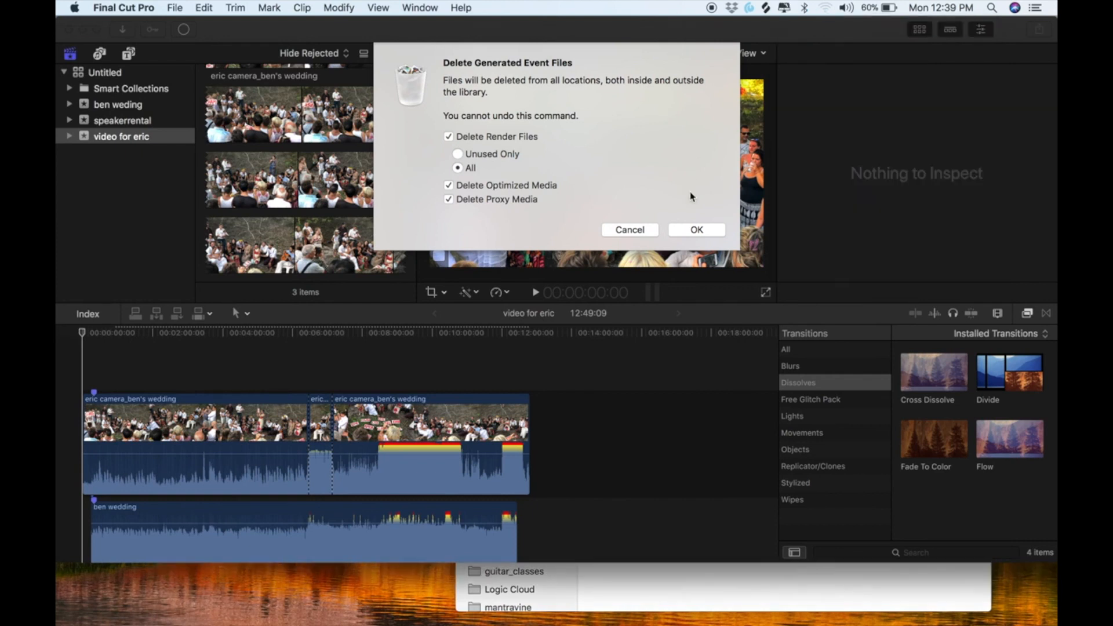
left_click(696, 231)
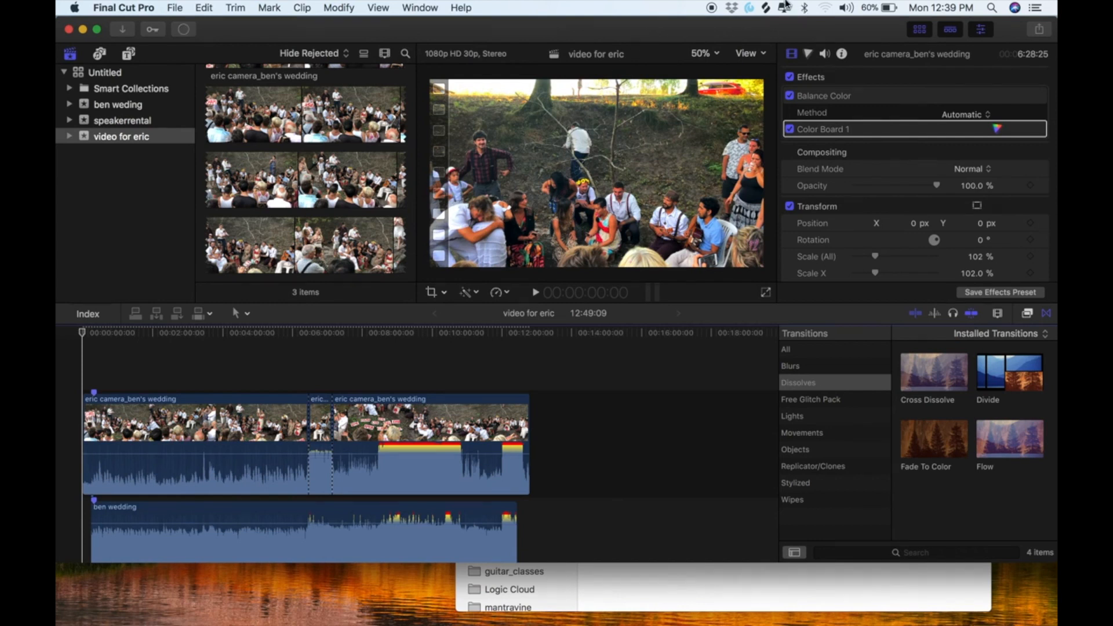
- Check the available space on Macintosh HD and quit Final Cut Pro
left_click(786, 7)
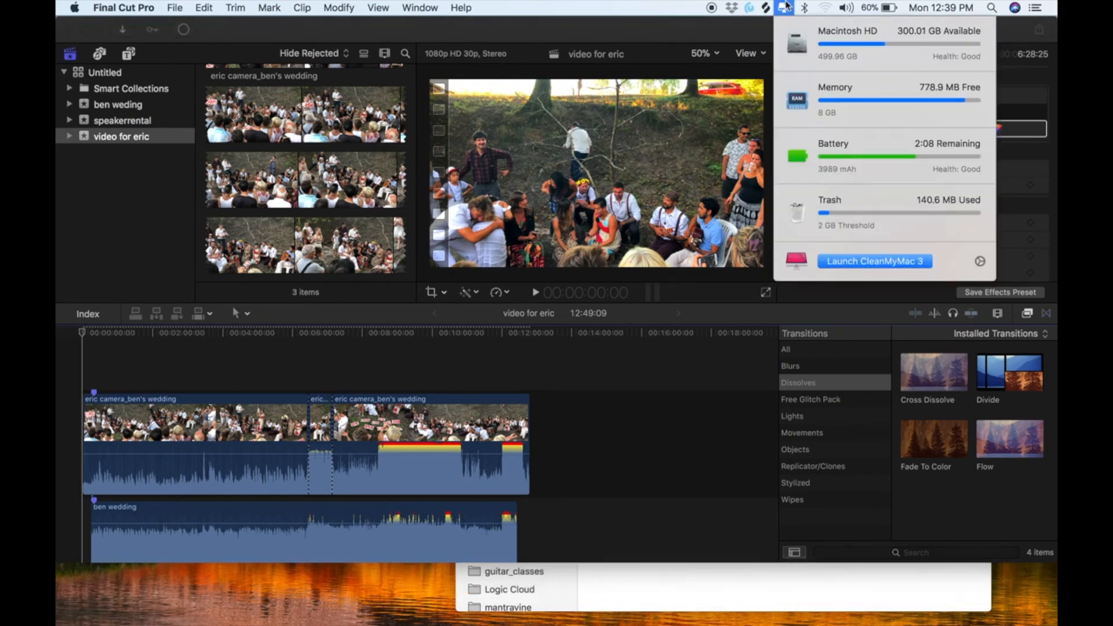
left_click(786, 6)
mouse_move(57, 2)
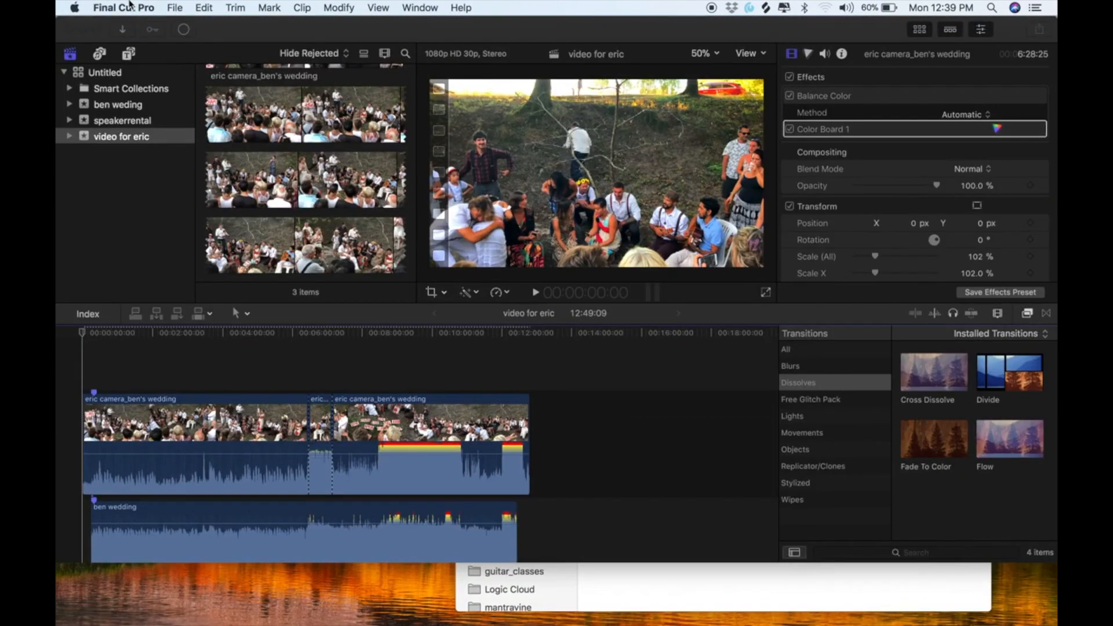
left_click(124, 7)
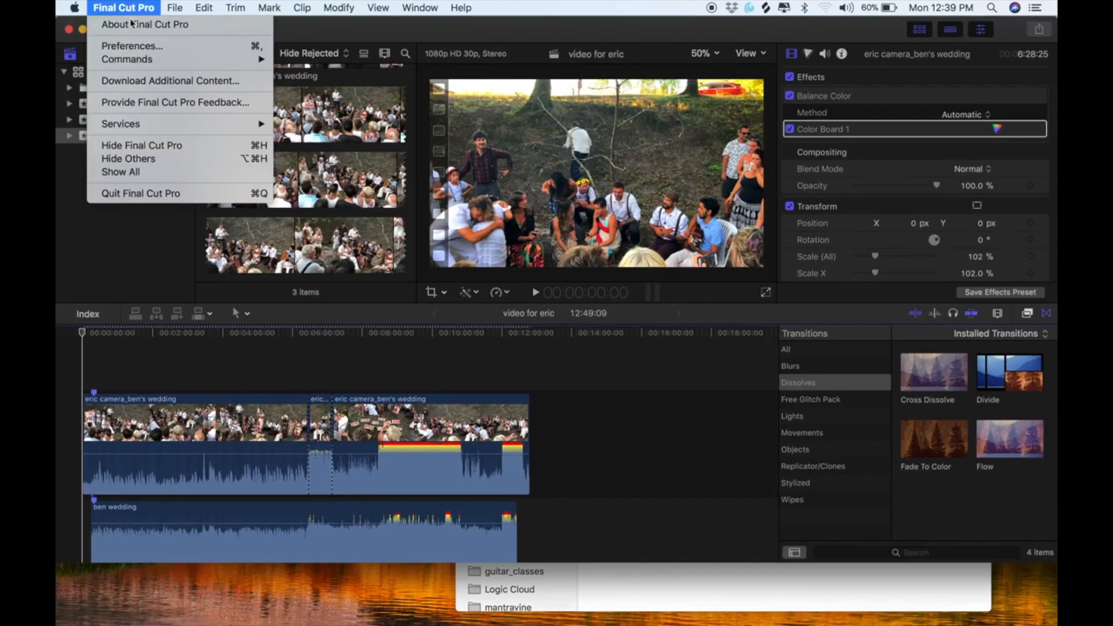
left_click(165, 195)
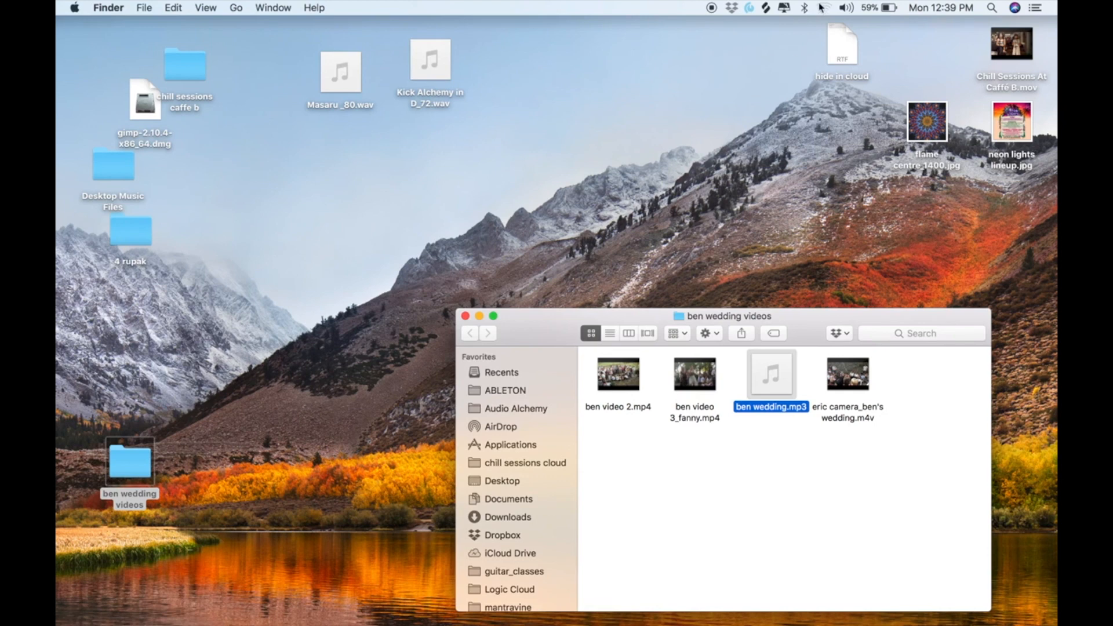
- Check the Macintosh HD space and the Trash usage in the system monitor with Final Cut Pro closed
left_click(785, 6)
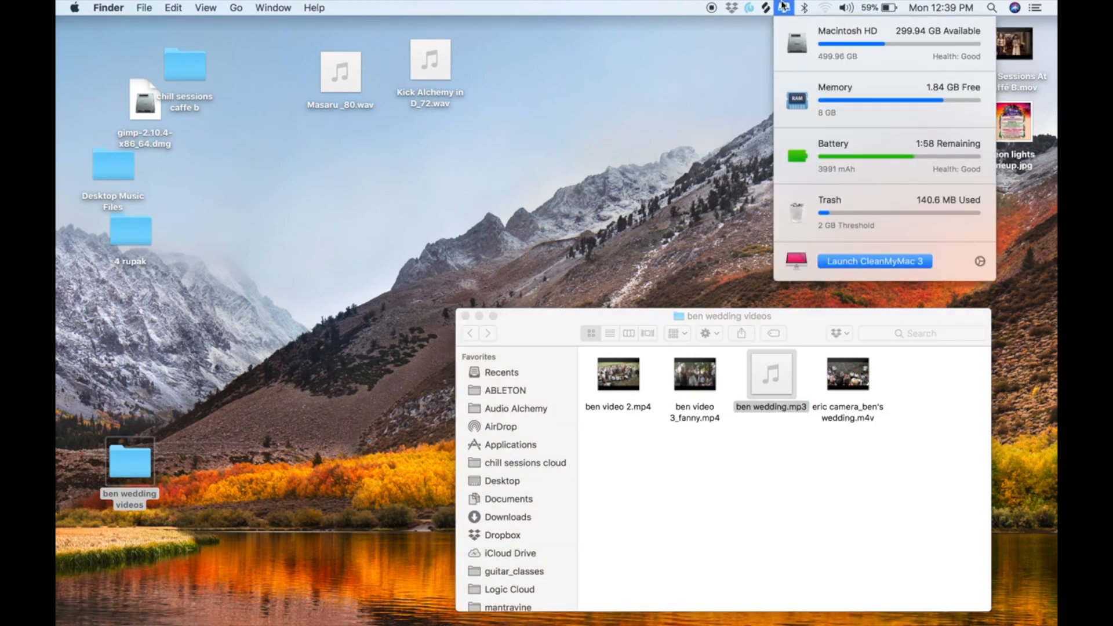
left_click(790, 6)
left_click(790, 6)
left_click(790, 6)
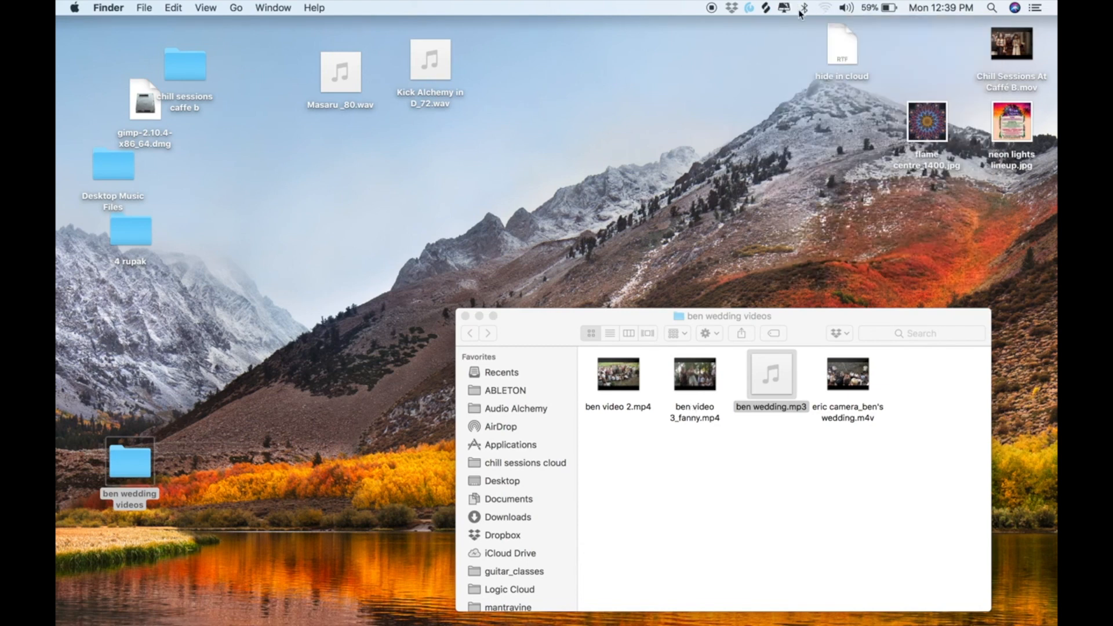
left_click(785, 7)
left_click(787, 7)
- Open the Trash and permanently empty it
mouse_move(798, 616)
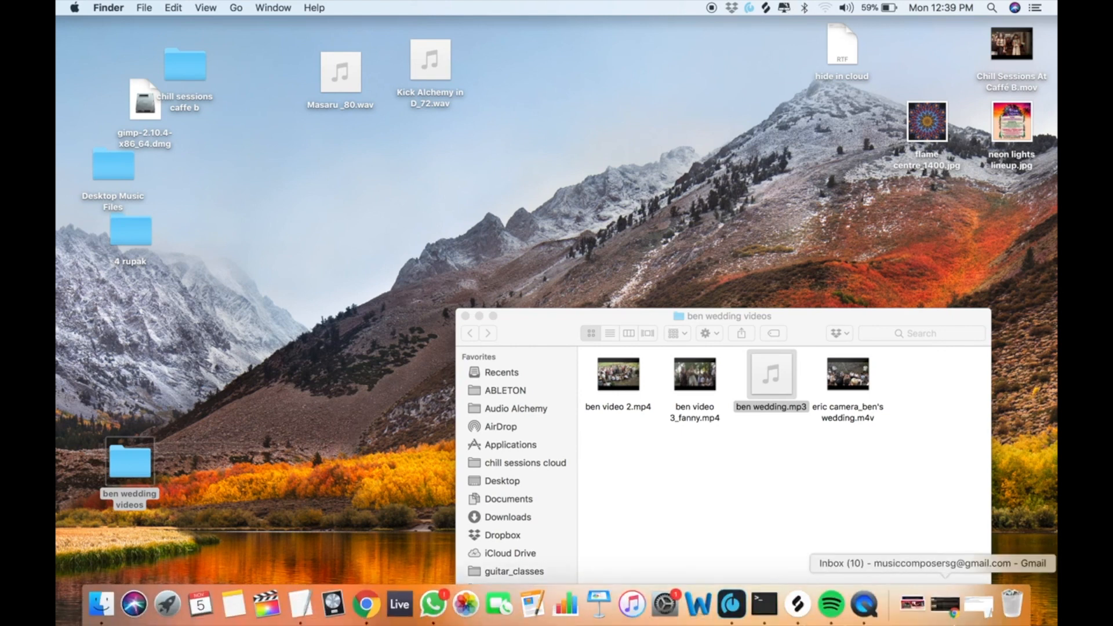
left_click(1012, 609)
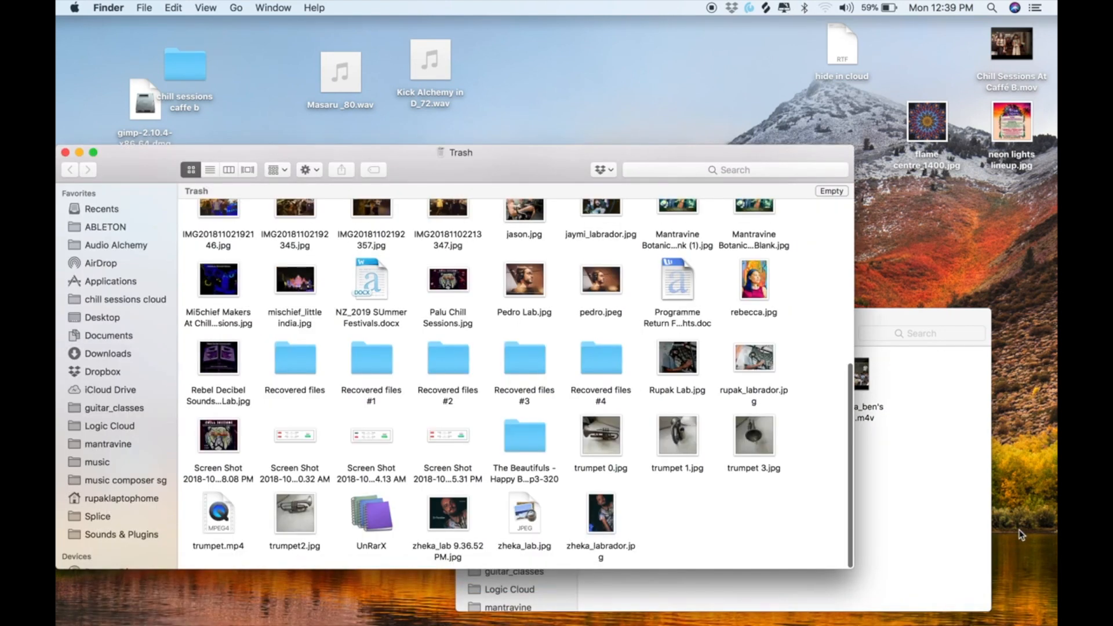
left_click(832, 190)
left_click(668, 229)
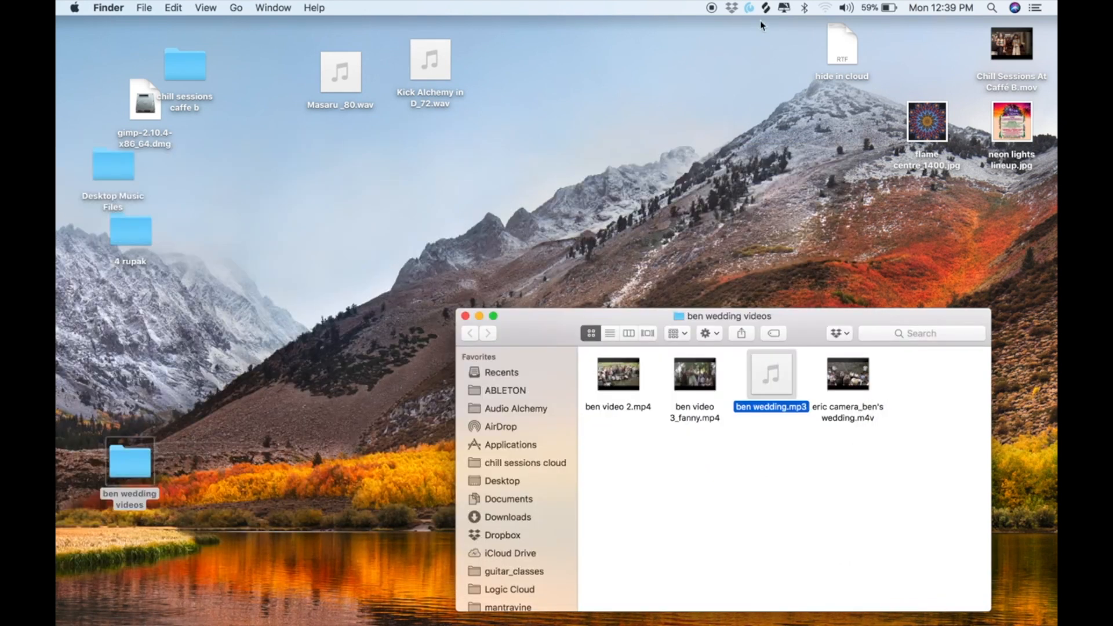
- Recheck the available Macintosh HD space with the Trash emptied
left_click(784, 7)
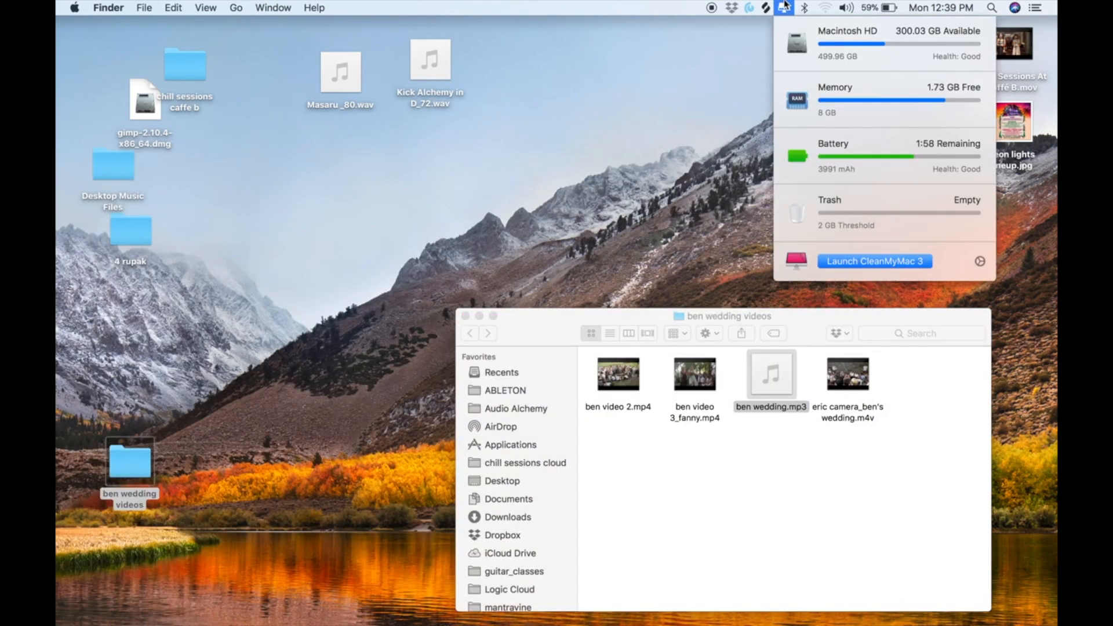
left_click(784, 6)
left_click(784, 6)
left_click(785, 5)
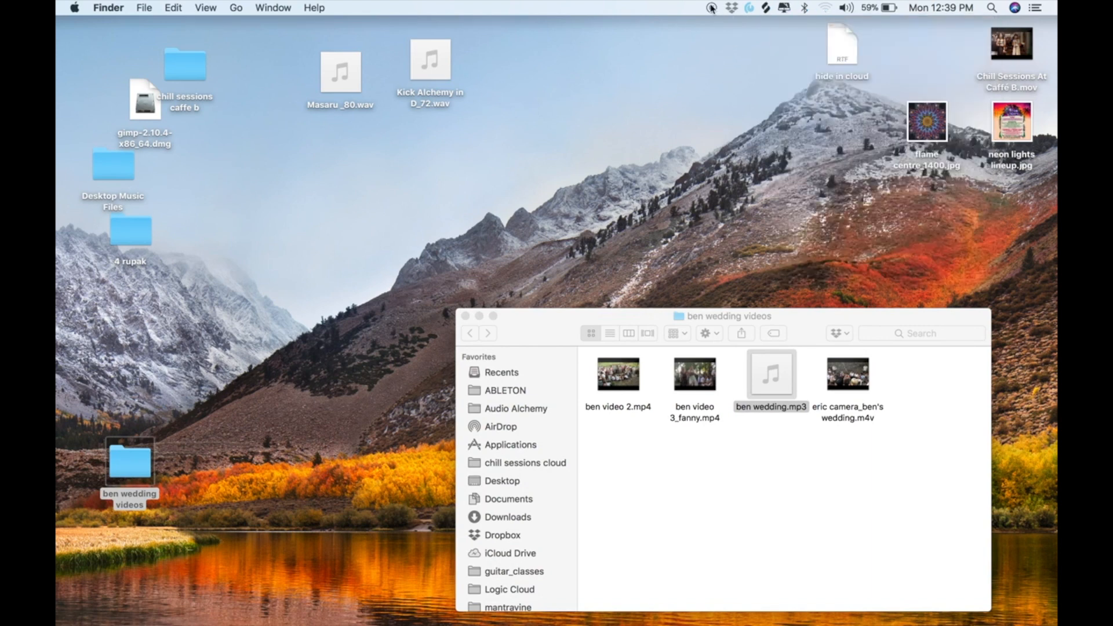
left_click(711, 9)
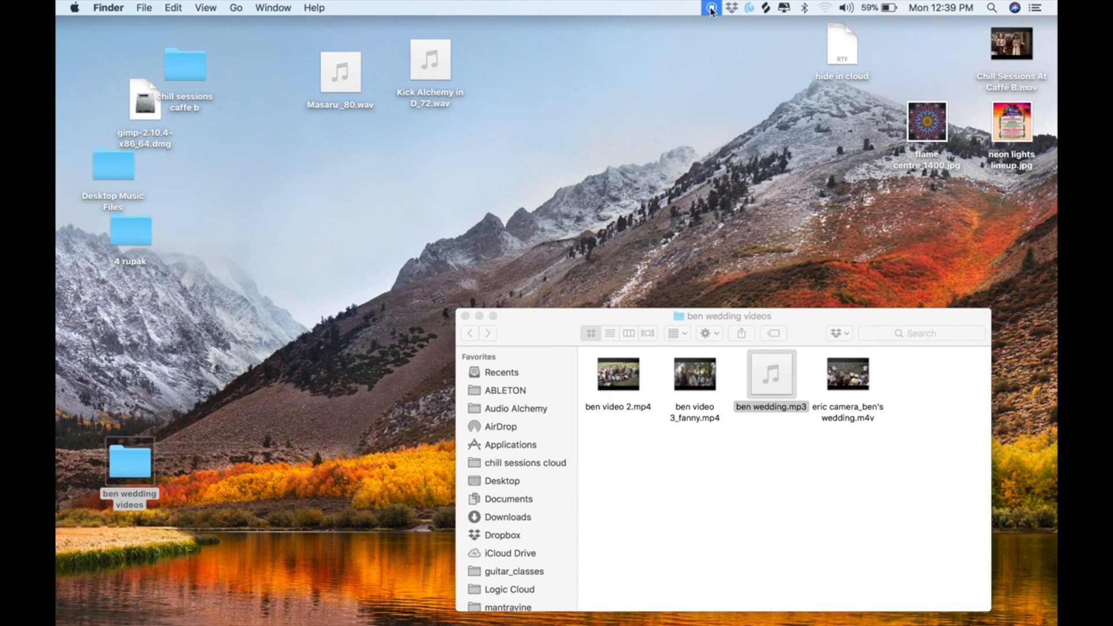